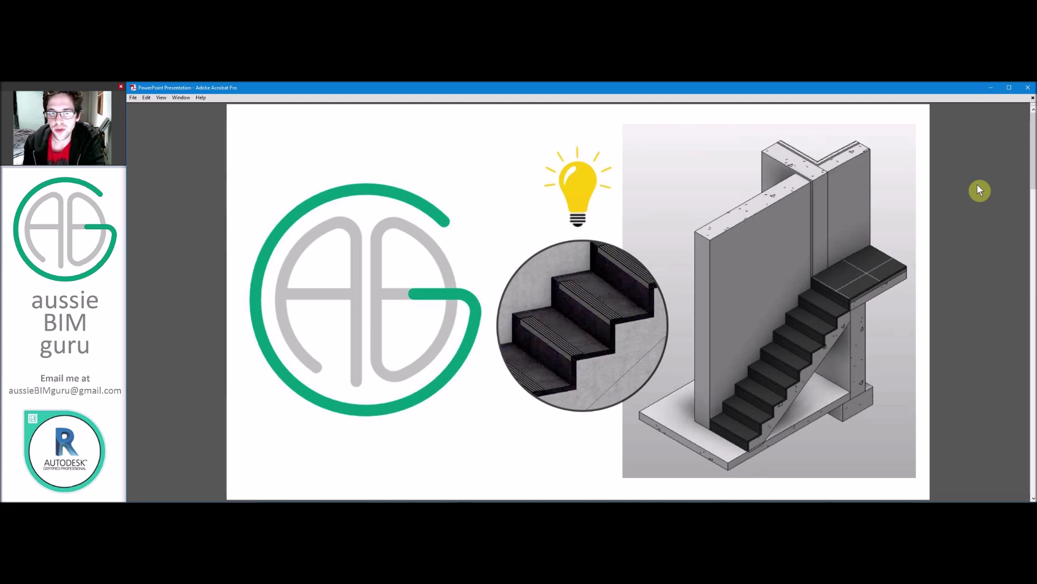
scroll(978, 185, "down", 1)
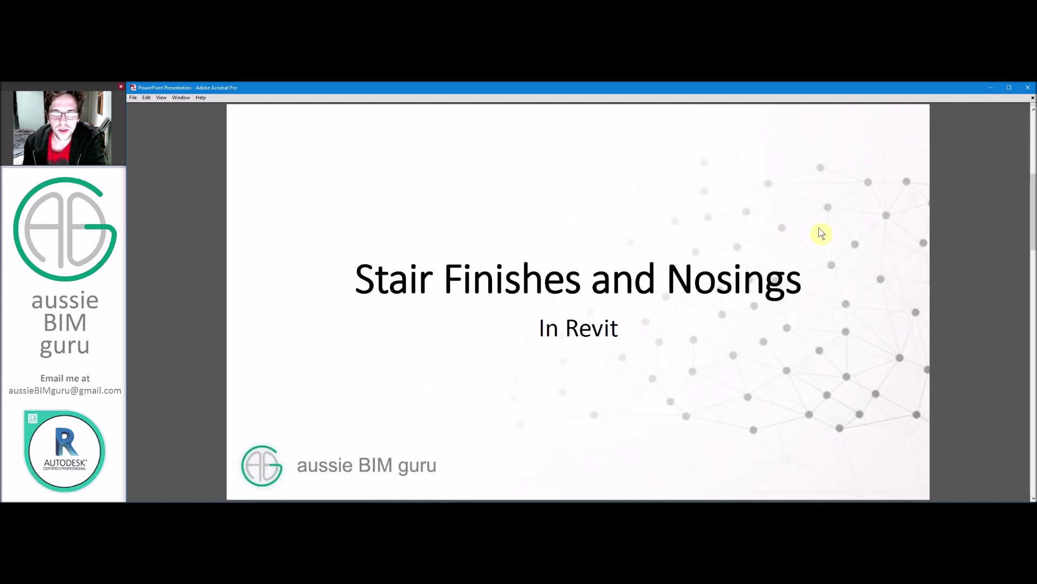
scroll(822, 234, "down", 1)
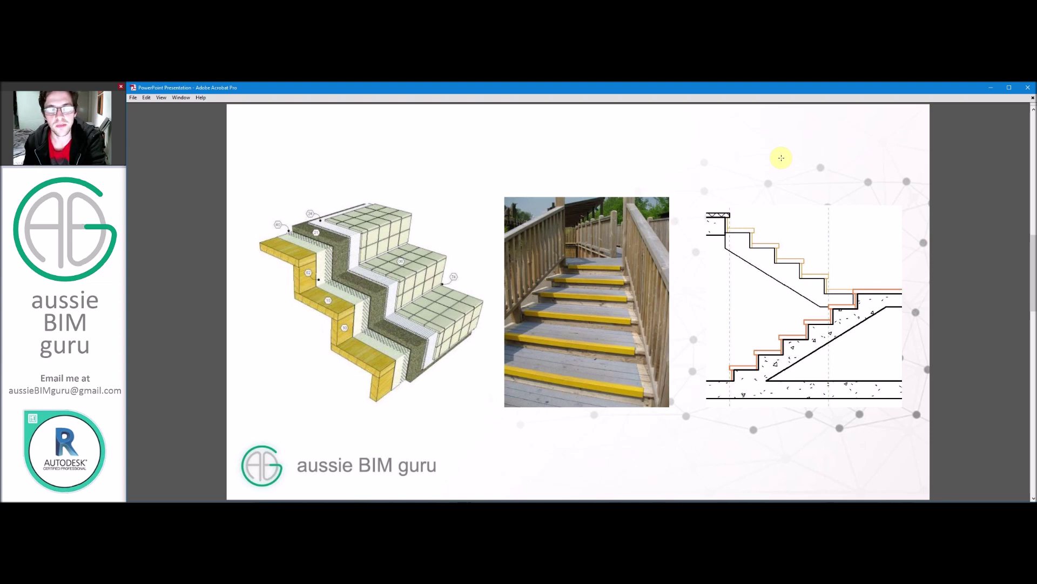
scroll(789, 193, "down", 1)
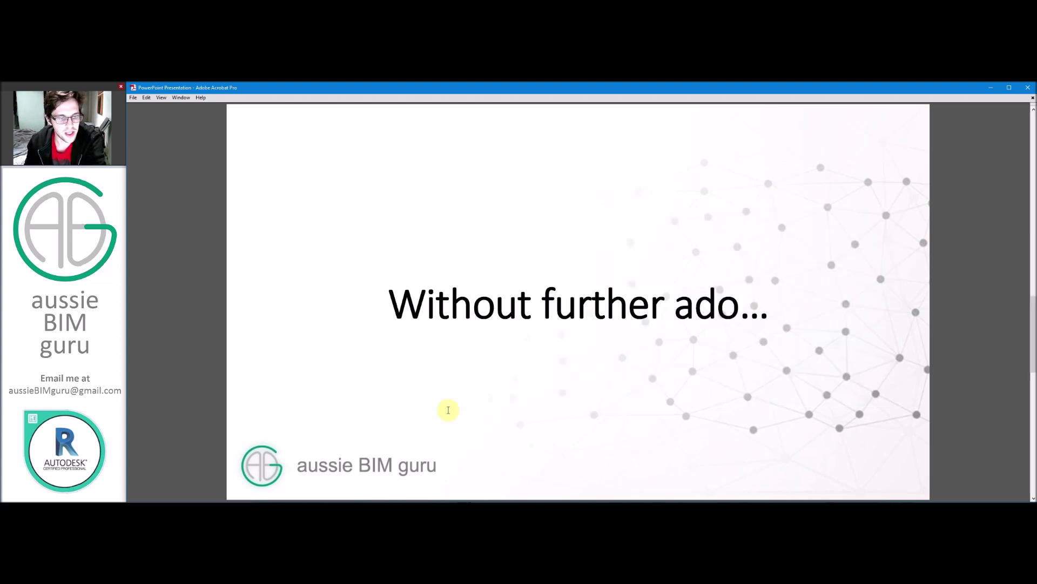
Switch to the Revit project and locate the stair beside the carport in the GA Plan - Carport floor plan
left_click(462, 508)
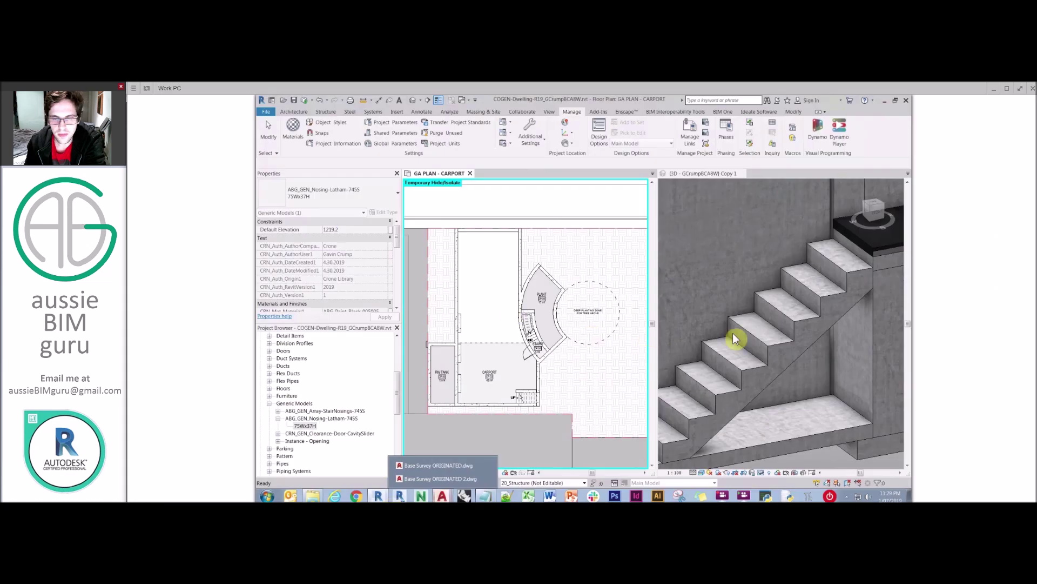
left_click(501, 387)
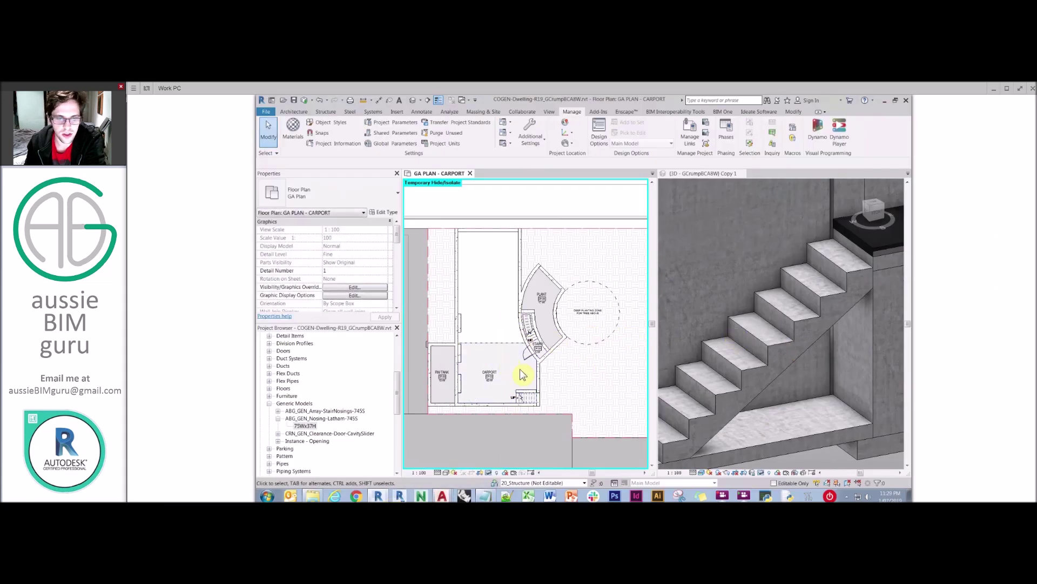
scroll(528, 399, "up", 2)
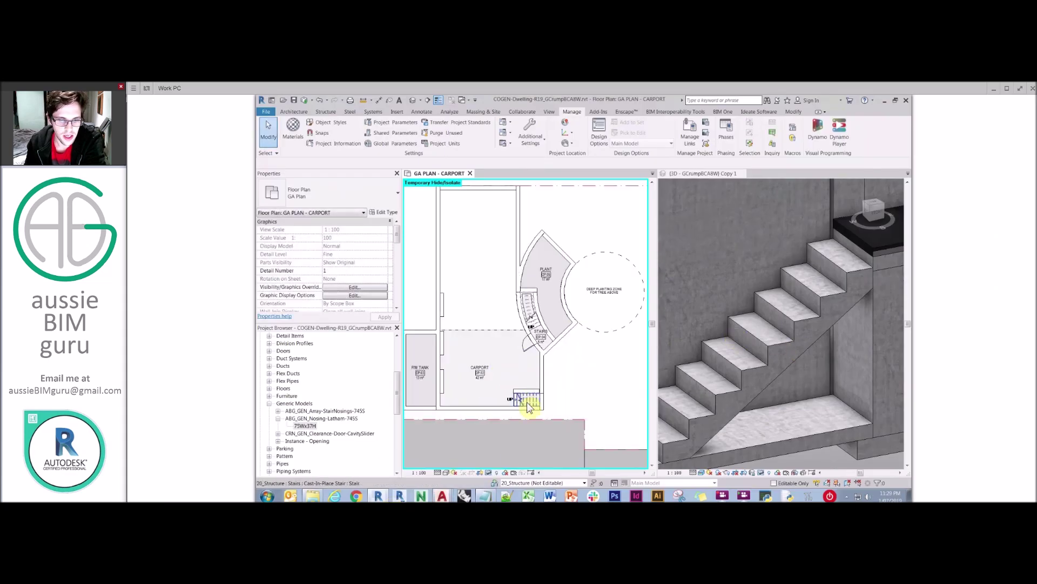
scroll(528, 406, "up", 3)
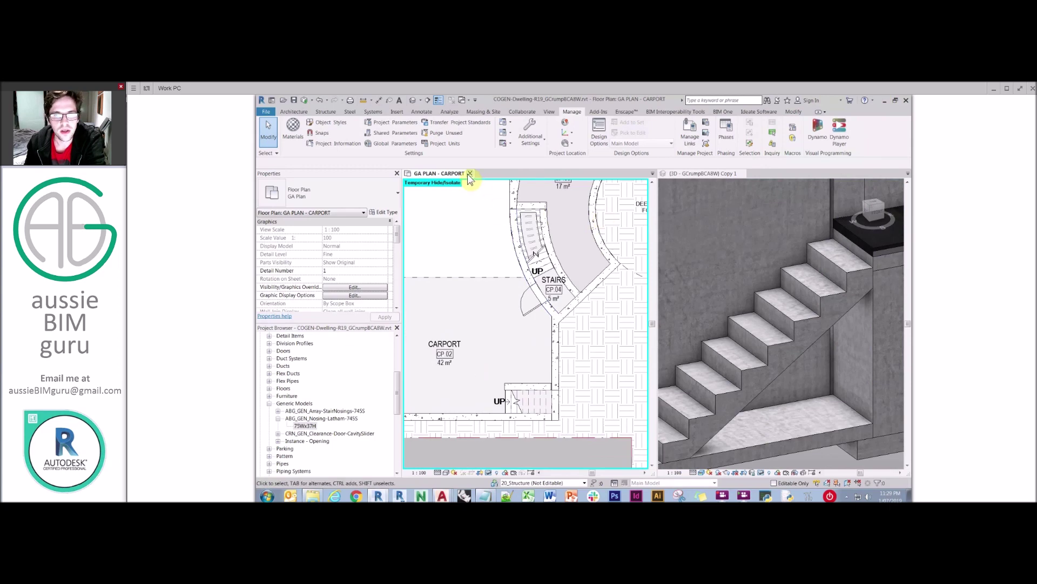
Close the carport floor plan, leaving only the 3D view open, and set its visual style to Hidden Line around the stair
left_click(793, 286)
key("t")
key("w")
middle_click_drag(691, 245, 700, 332)
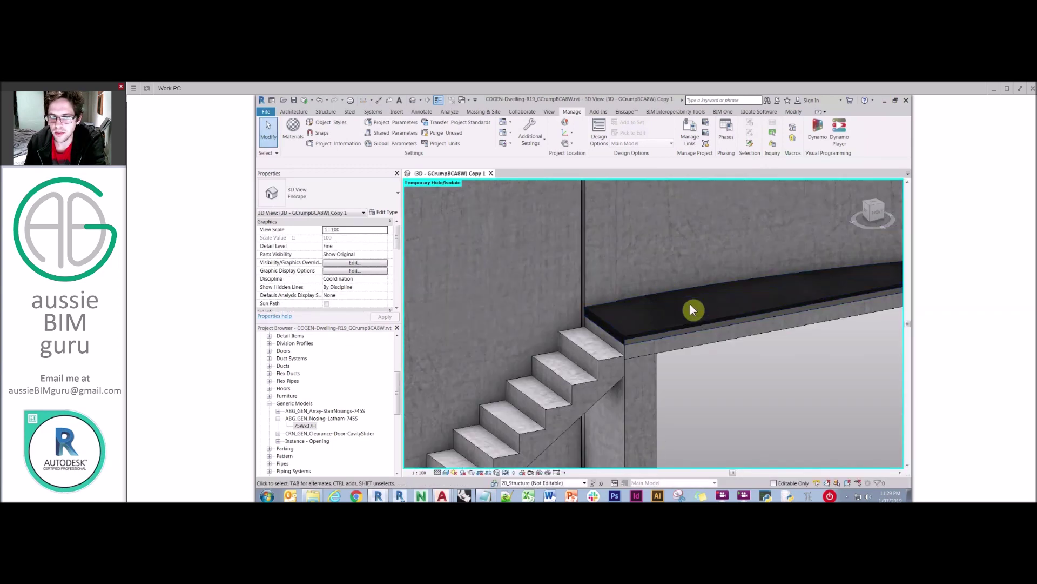
left_click(446, 472)
left_click(473, 428)
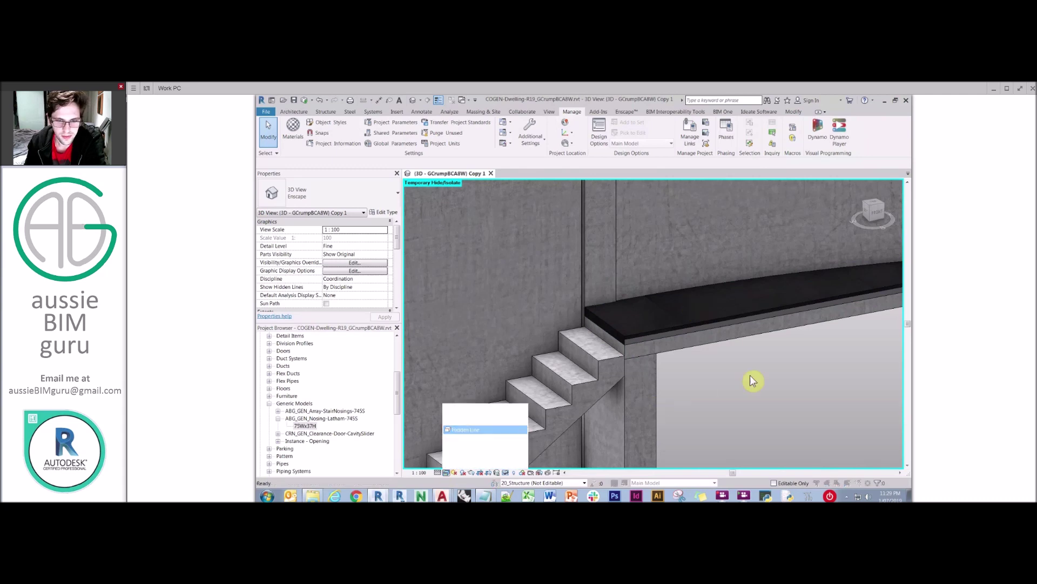
left_click(651, 346)
scroll(738, 392, "up", 2)
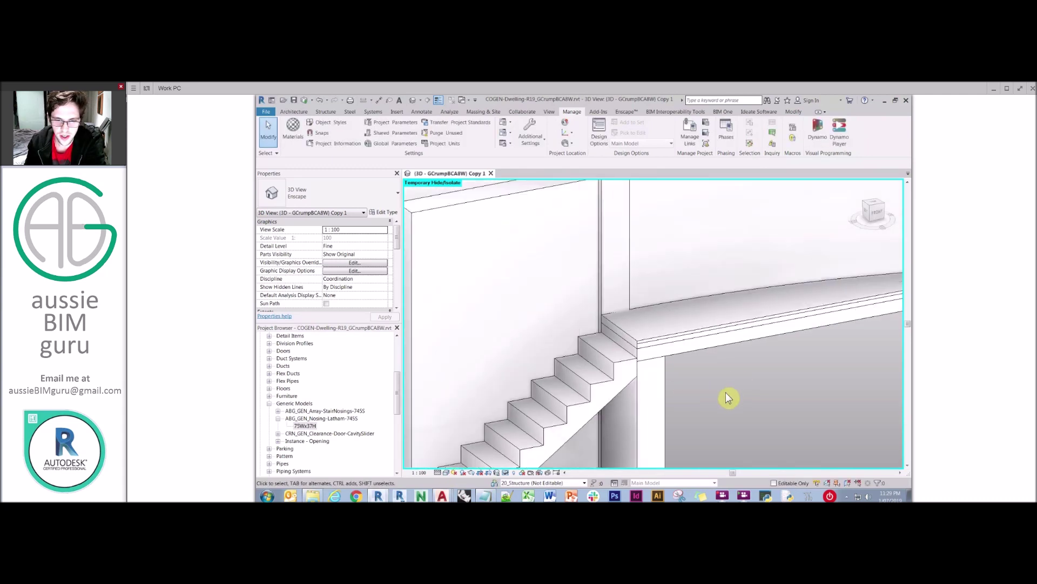
middle_click_drag(769, 342, 672, 301)
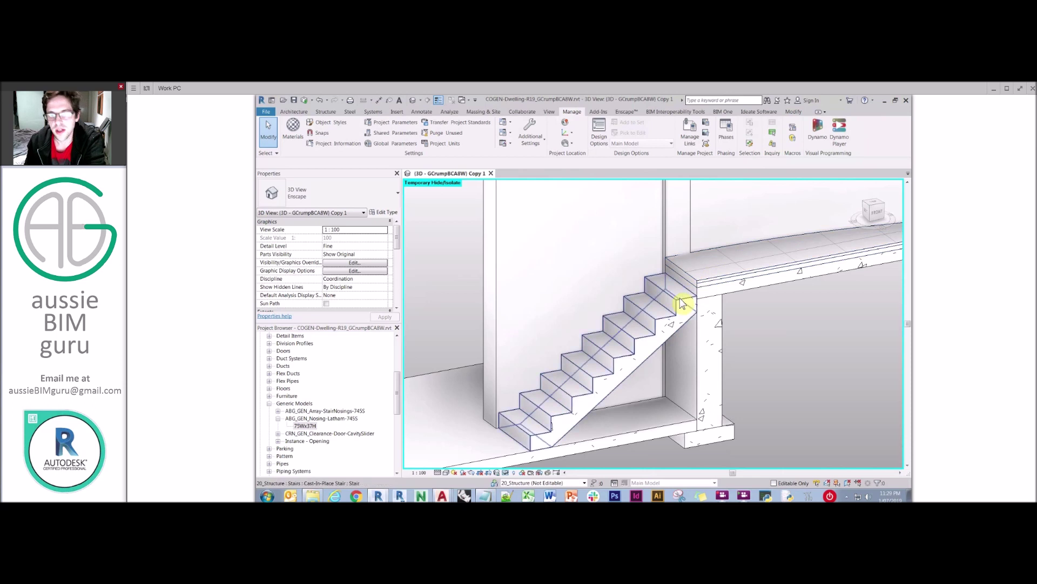
Try the Composite type of Cast-In-Place Stair on the concrete stair
left_click(681, 299)
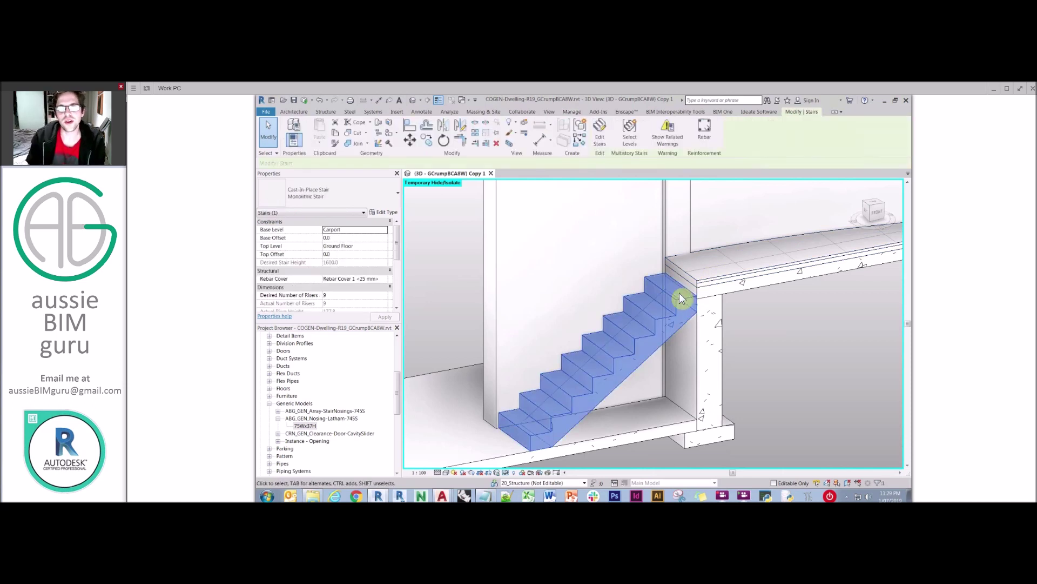
left_click(361, 196)
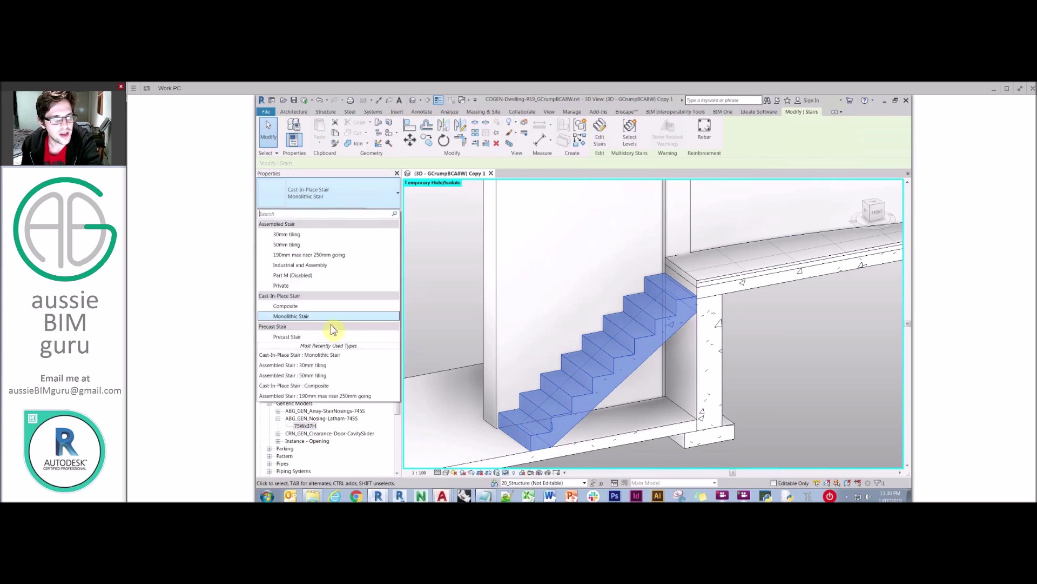
left_click(295, 306)
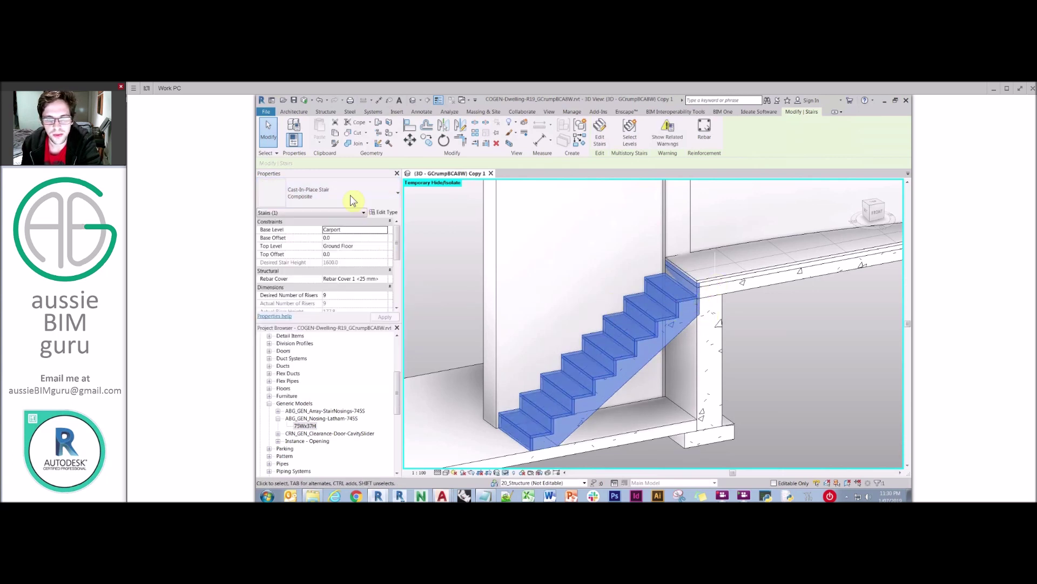
Review the composite stair's run type settings for structural depth, materials, tread thickness and riser thickness
left_click(387, 213)
left_click(386, 214)
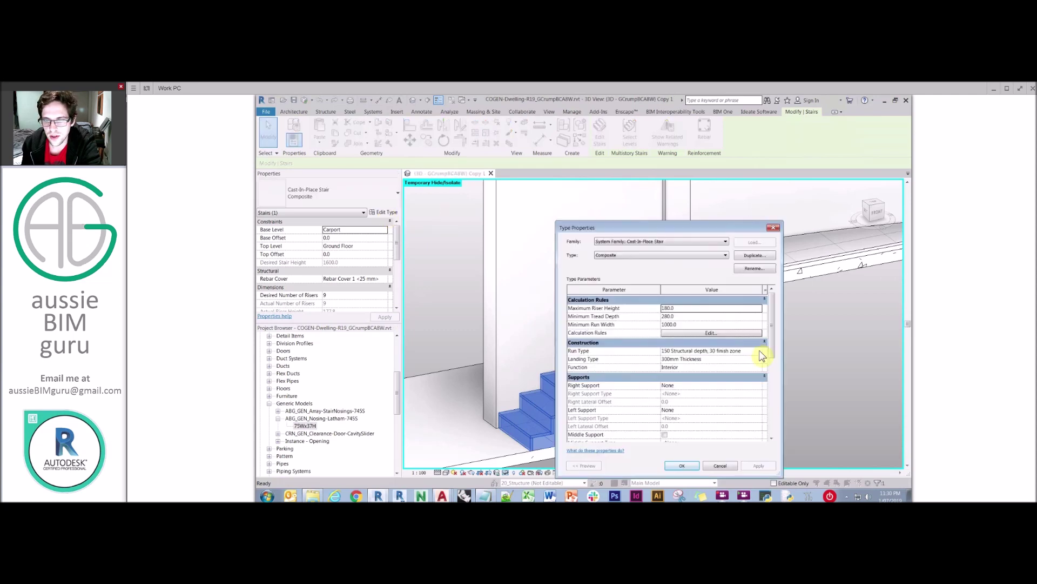
left_click(759, 351)
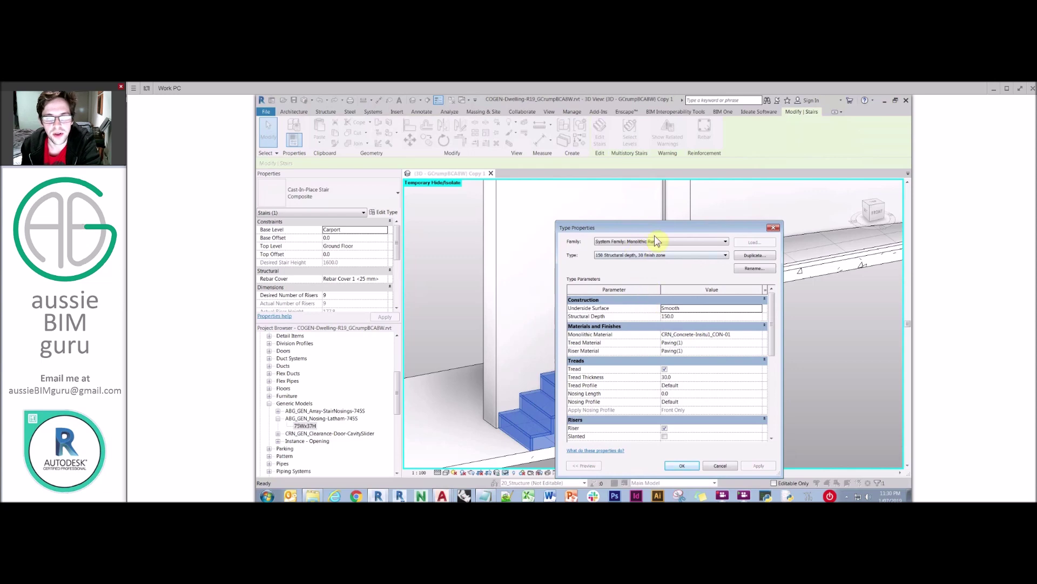
left_click_drag(664, 225, 637, 189)
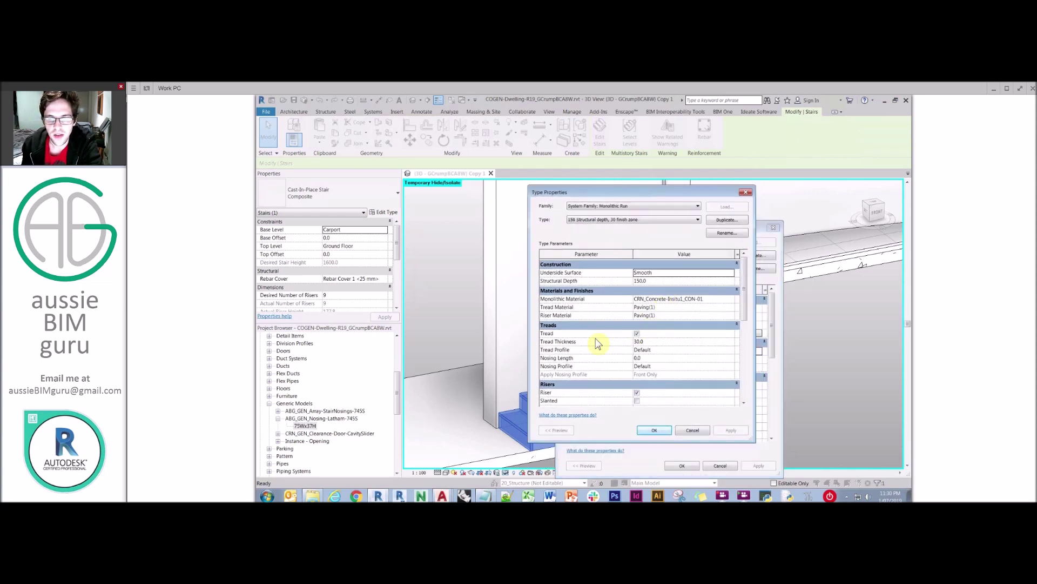
left_click_drag(746, 313, 746, 343)
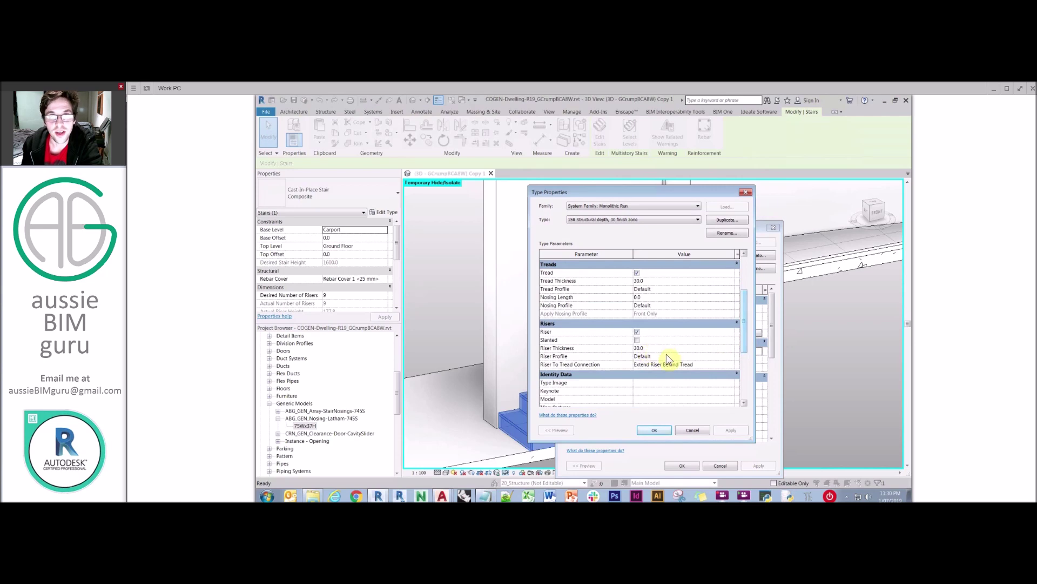
left_click(656, 431)
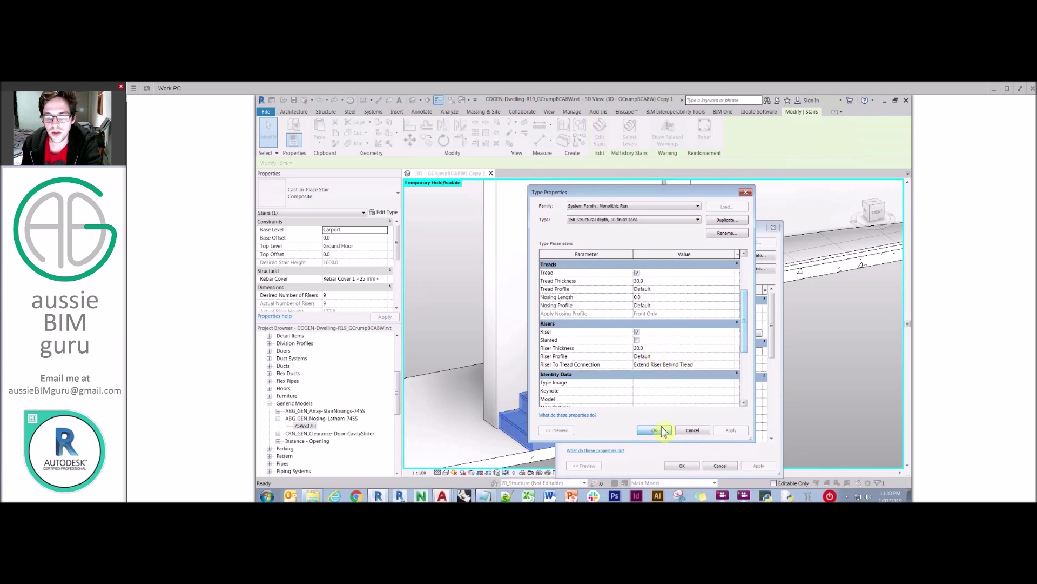
left_click(684, 465)
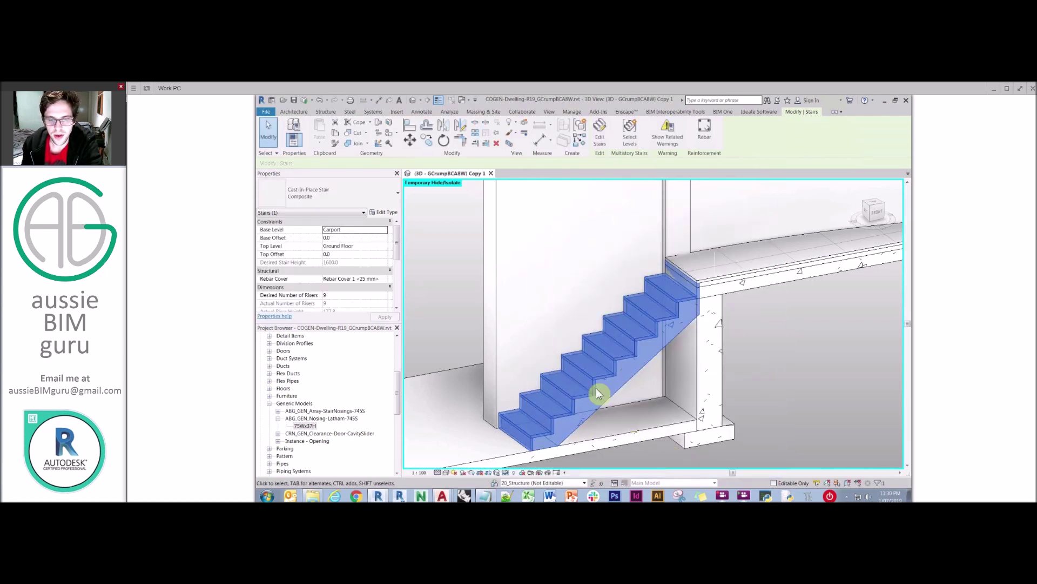
Inspect the composite treads and risers up to the landing, and undo the stair type change
scroll(594, 392, "up", 2)
scroll(594, 392, "up", 2)
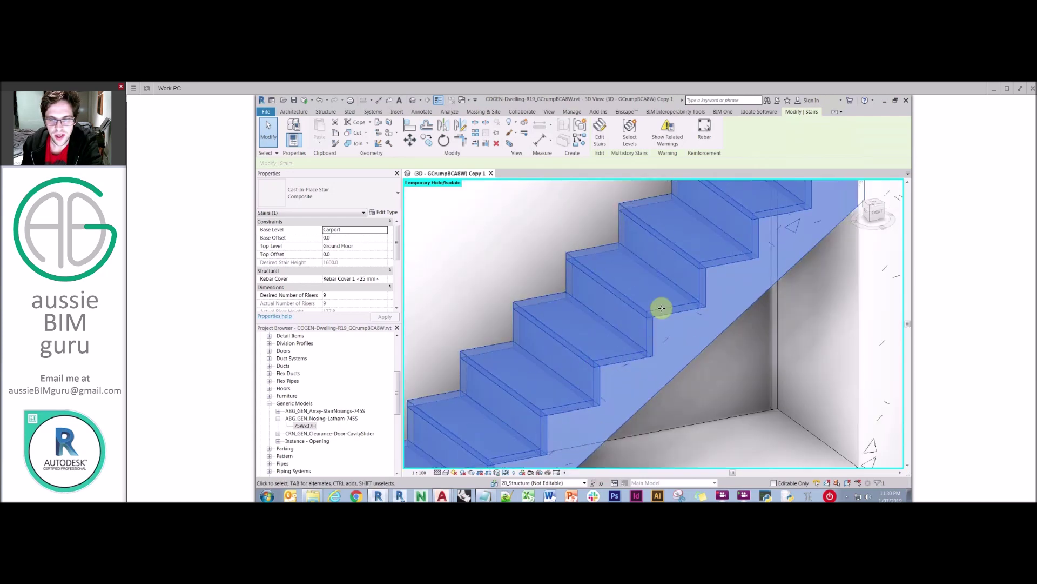
middle_click_drag(607, 346, 607, 346)
middle_click_drag(830, 229, 685, 346)
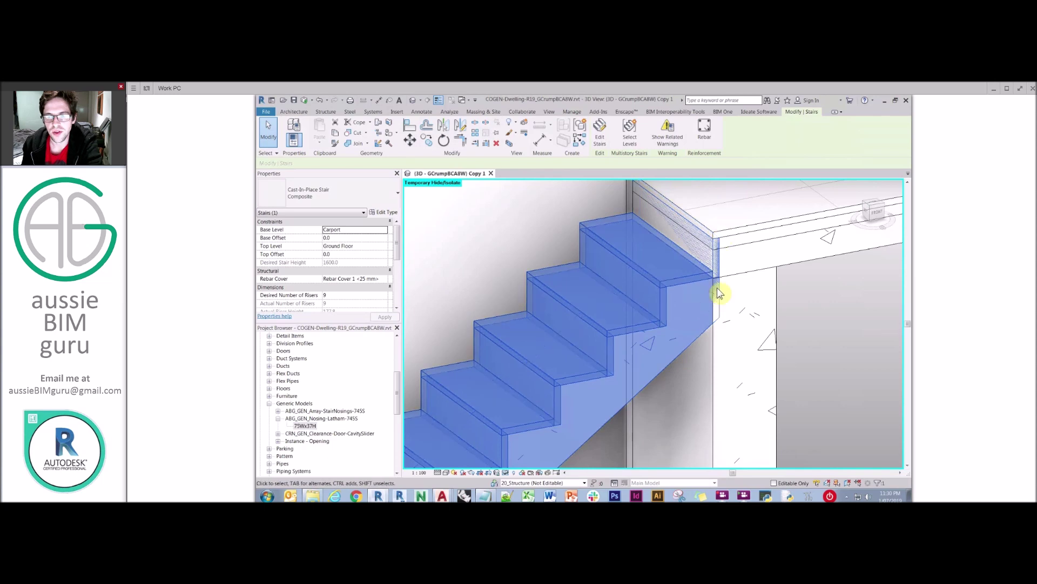
scroll(697, 243, "down", 3)
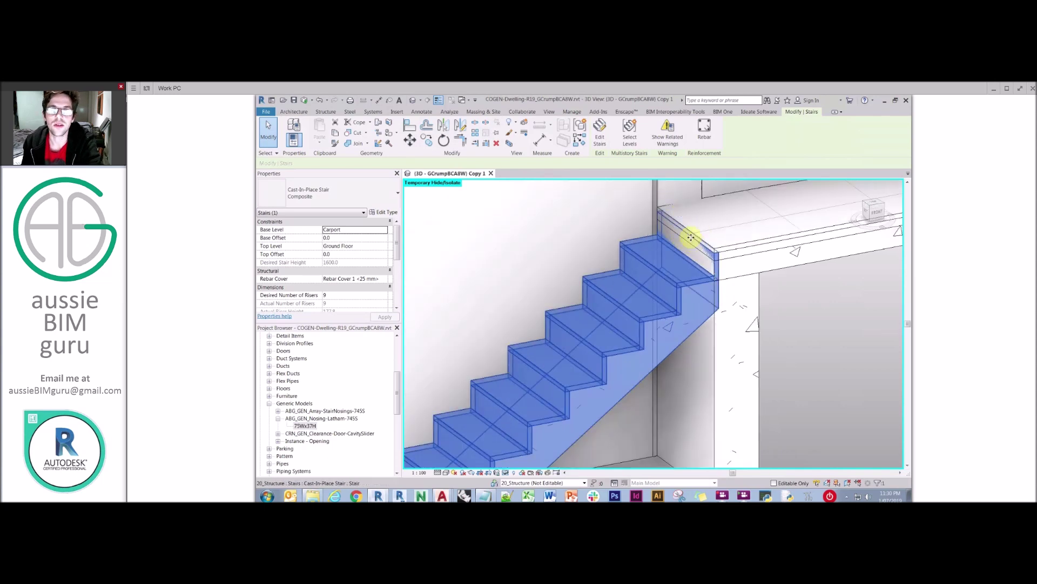
scroll(685, 272, "down", 1)
middle_click_drag(688, 277, 726, 254)
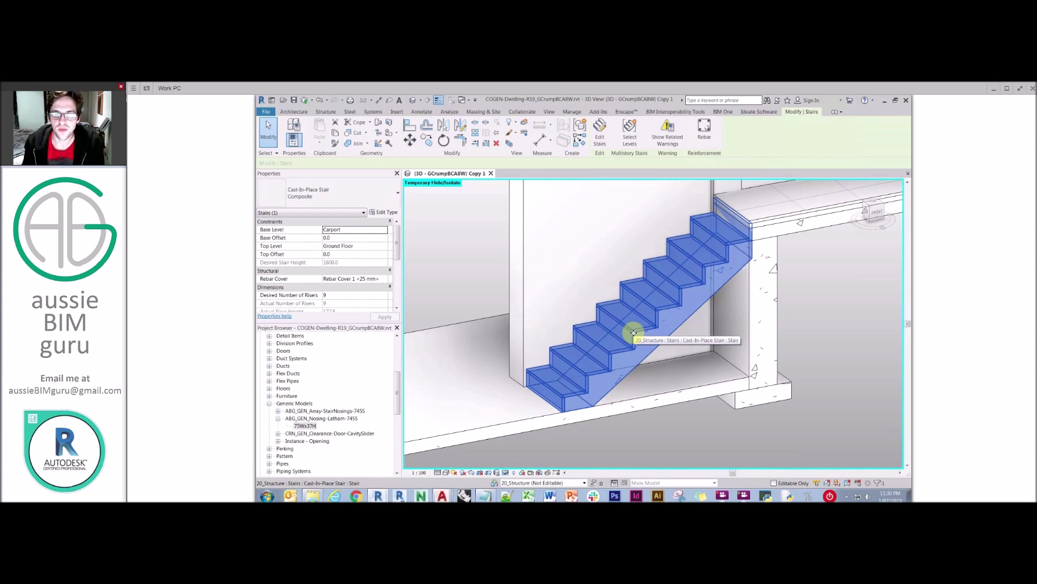
key("ctrl+z")
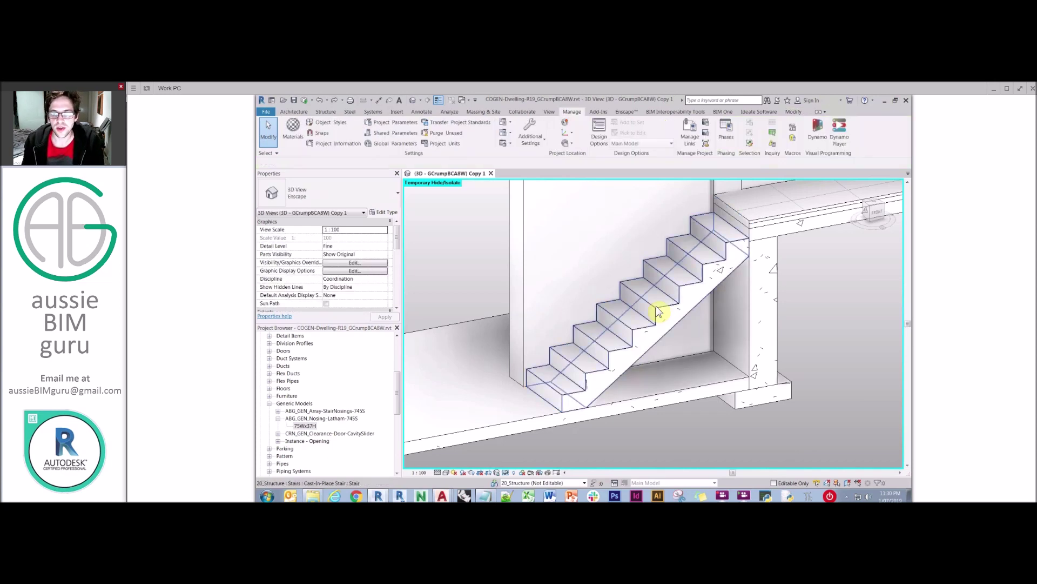
Set the monolithic stair's base offset and top offset to -30 and check how its lowest step meets the slab
left_click(705, 296)
left_click(351, 238)
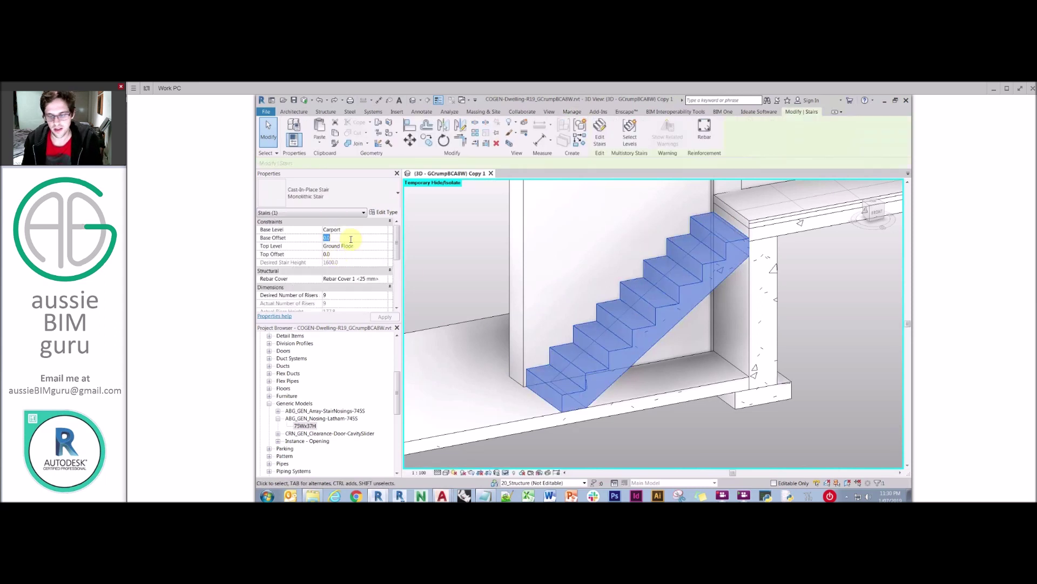
type("-30")
left_click(348, 254)
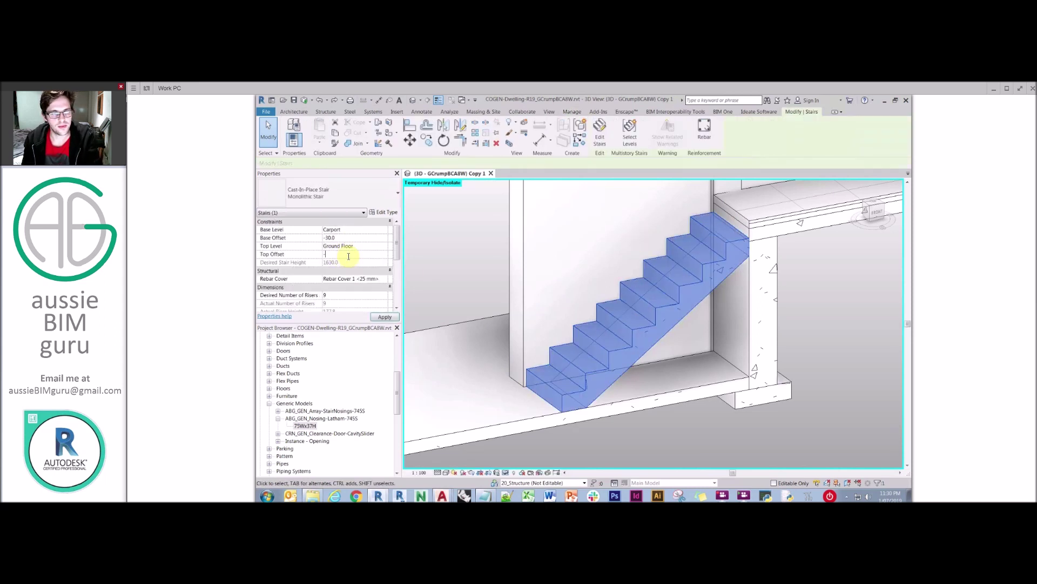
type("-30")
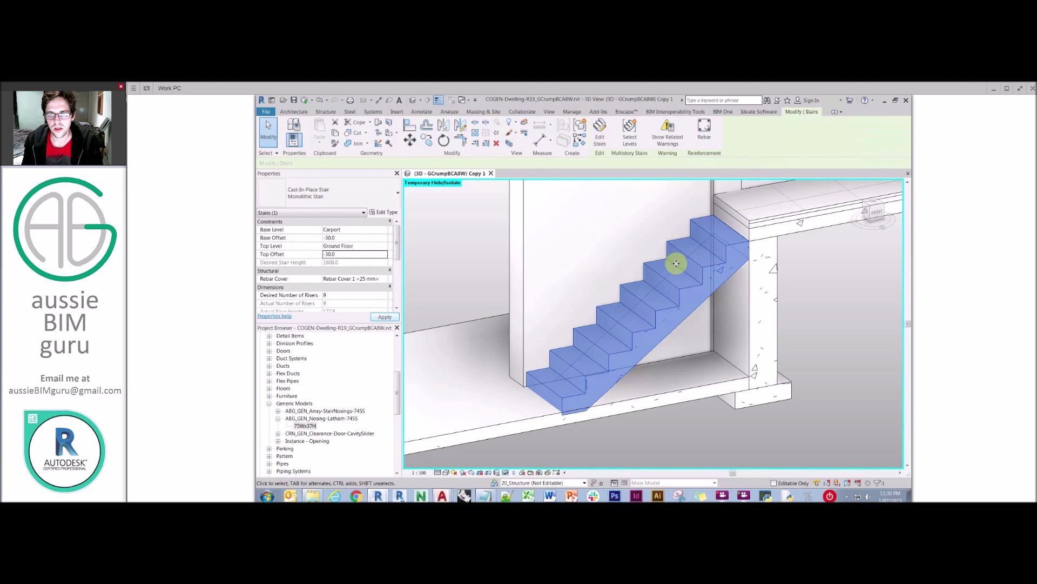
scroll(565, 416, "up", 5)
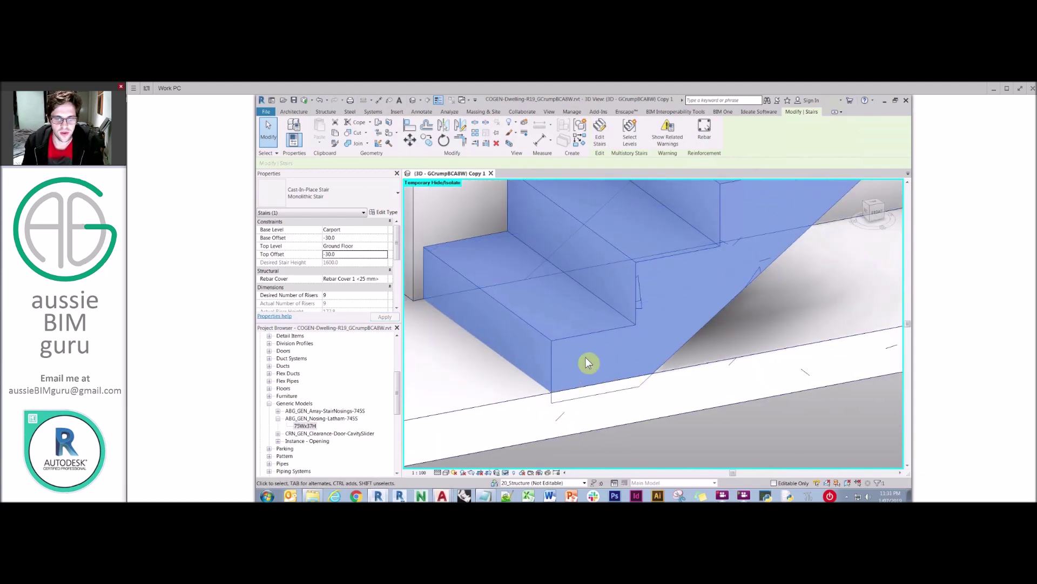
key("Escape")
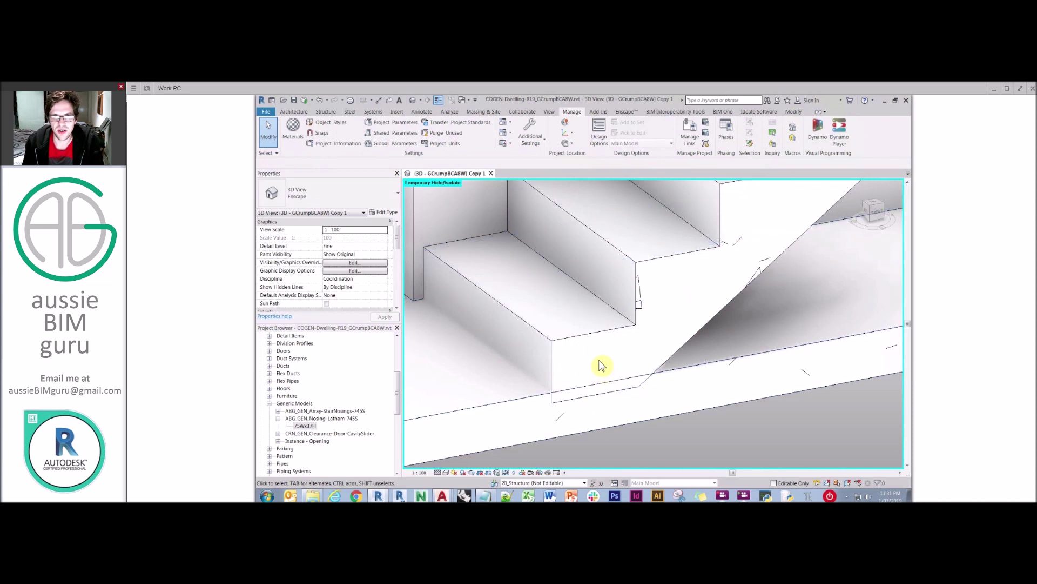
scroll(601, 366, "down", 5)
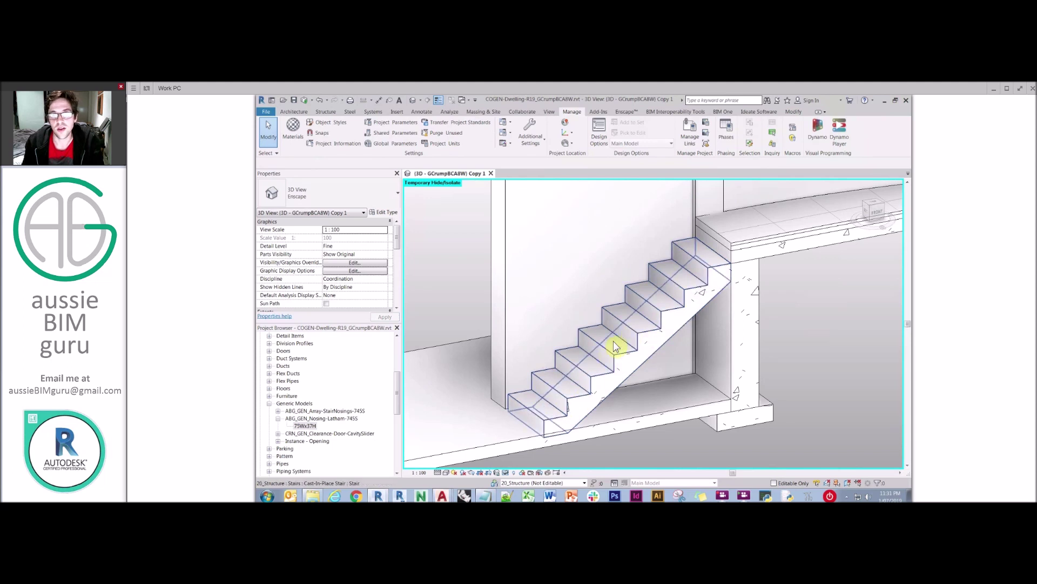
Copy the monolithic stair onto itself with a copy distance of 0
left_click(544, 420)
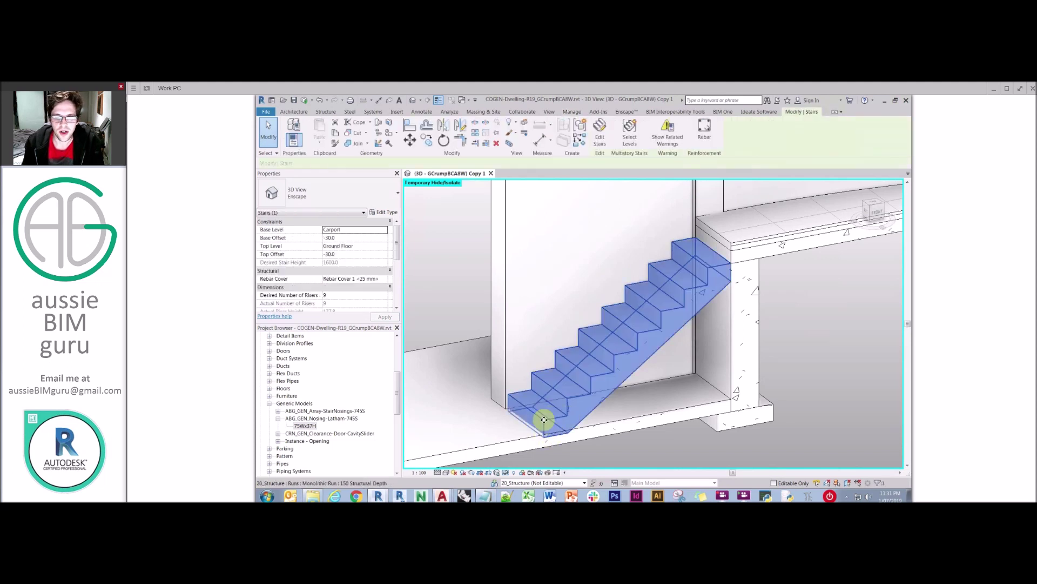
scroll(629, 273, "down", 1)
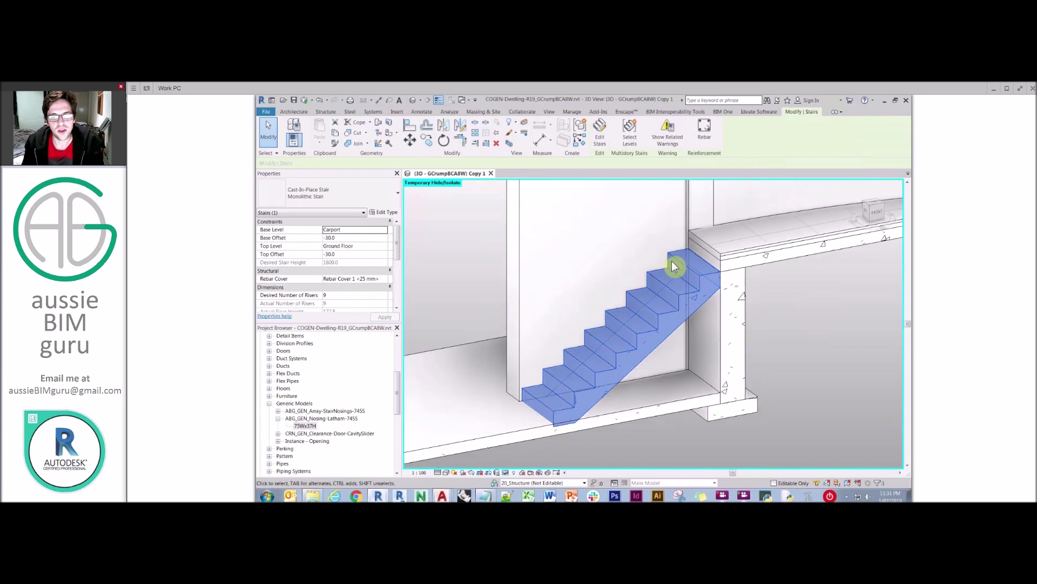
key("c")
key("o")
left_click(625, 264)
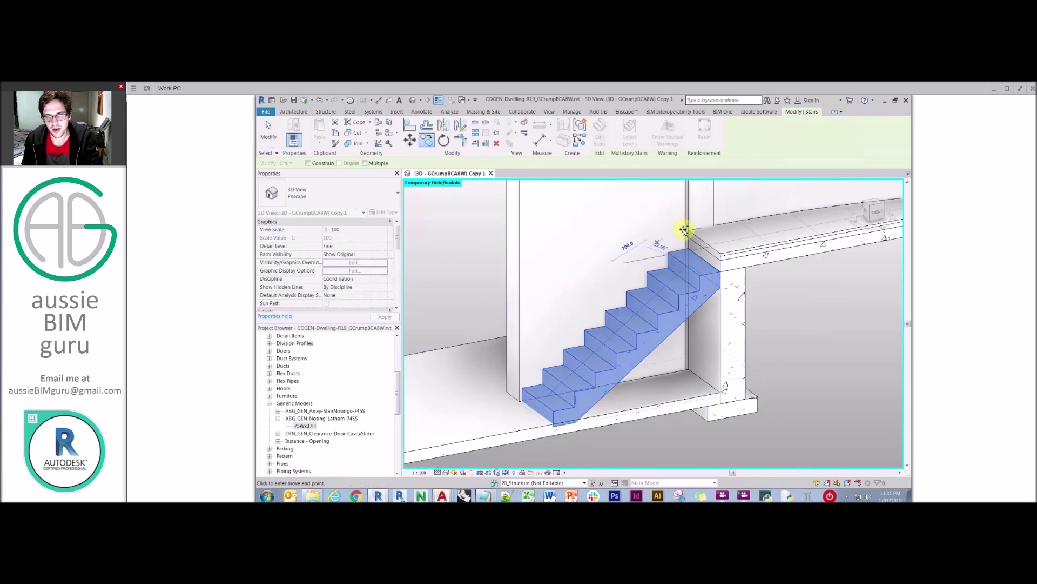
type("0")
key("Return")
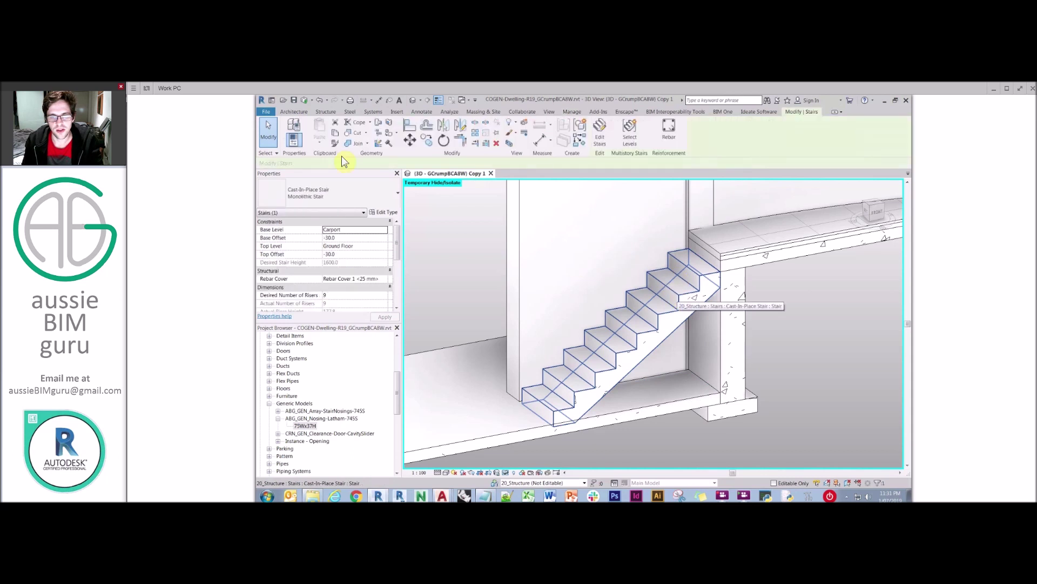
Change the copied stair to the Assembled Stair type 30mm tiling and open its run type settings
left_click(348, 204)
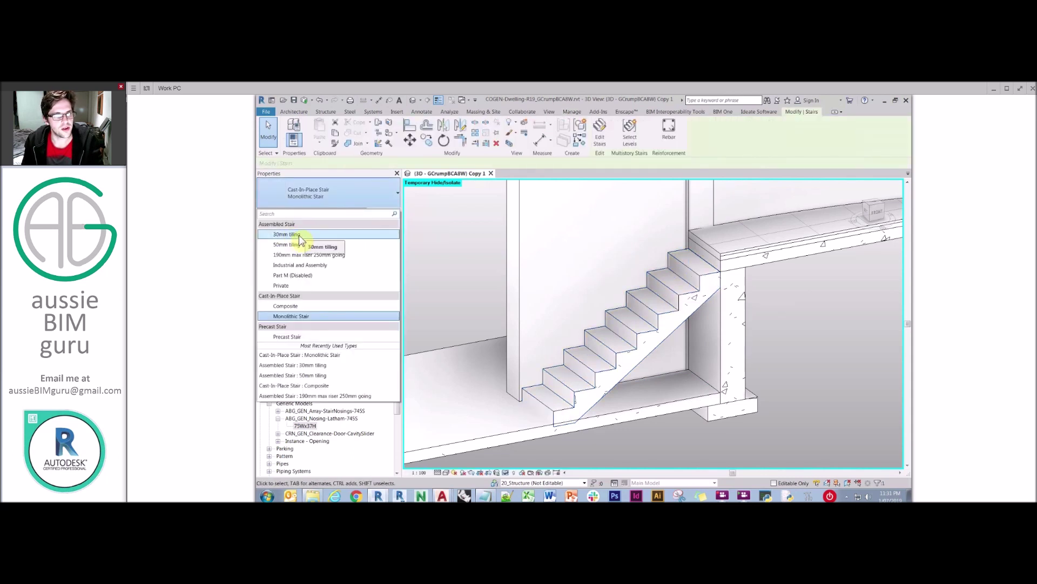
key("Return")
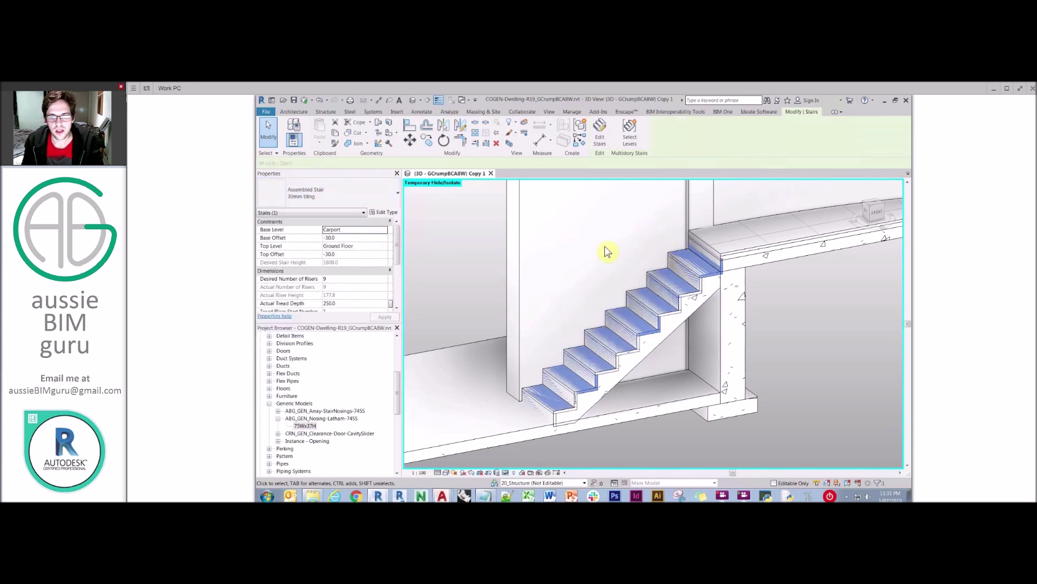
left_click(384, 214)
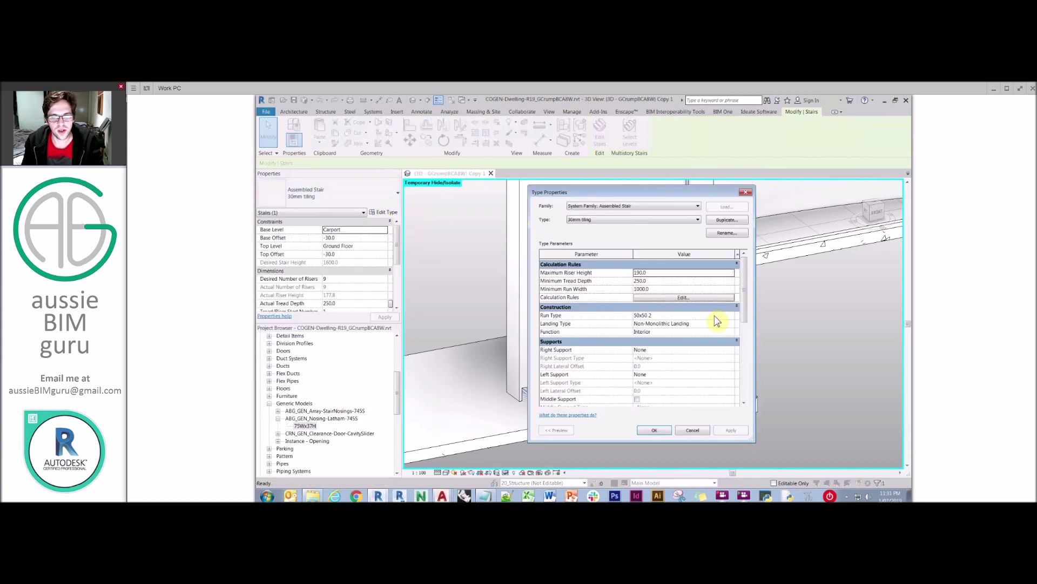
left_click(732, 315)
left_click(732, 315)
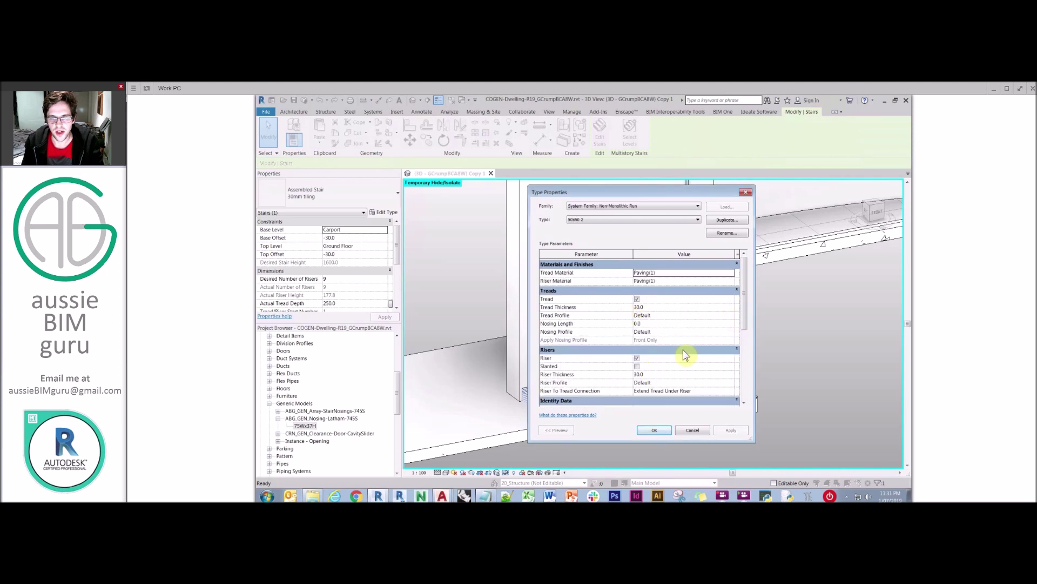
Rename the tiling stair's run type as 30x30, review its tread and riser settings and accept them
left_click(729, 233)
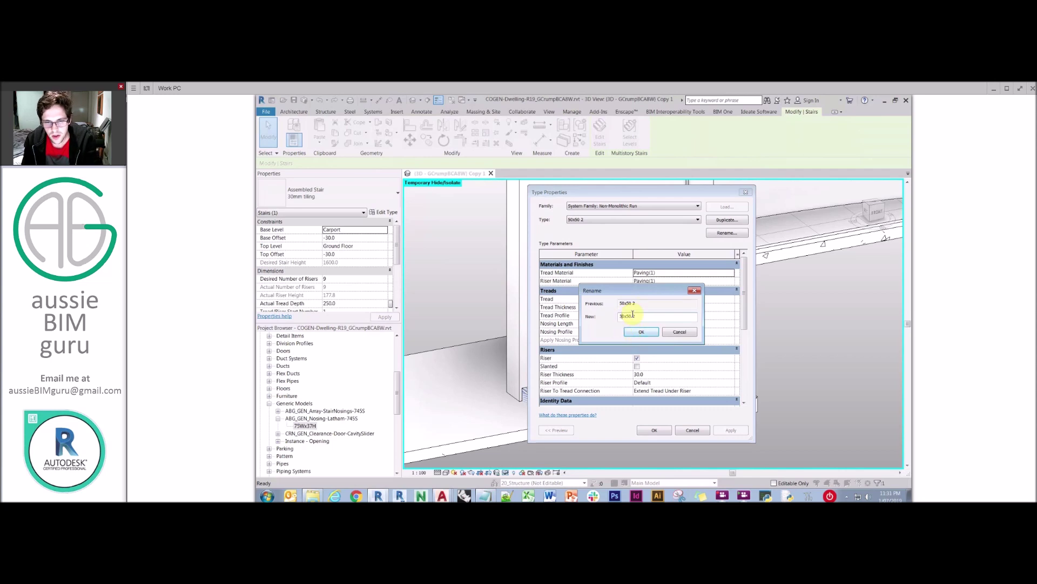
type("30x3")
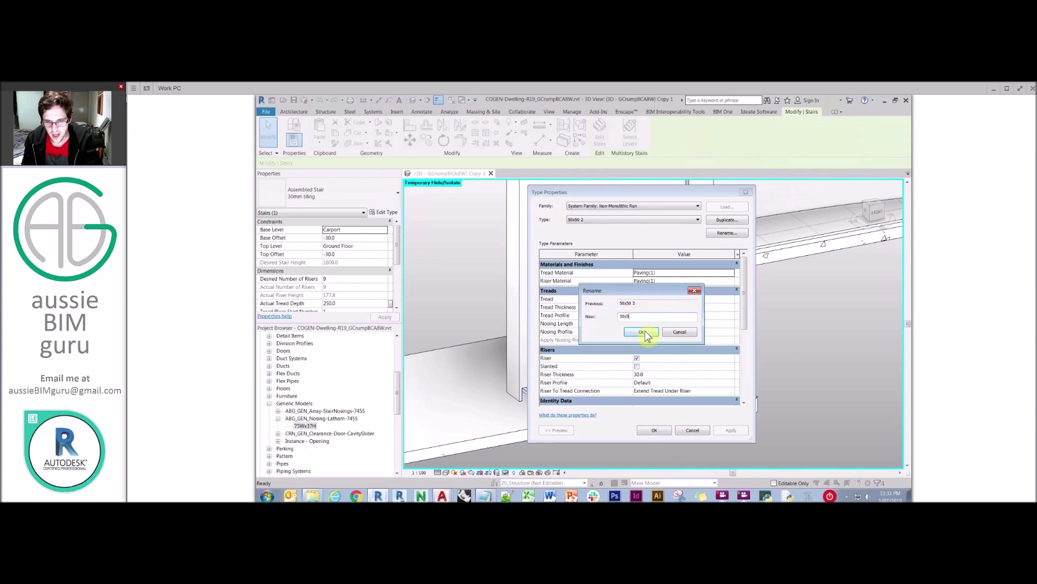
type("0")
left_click(643, 332)
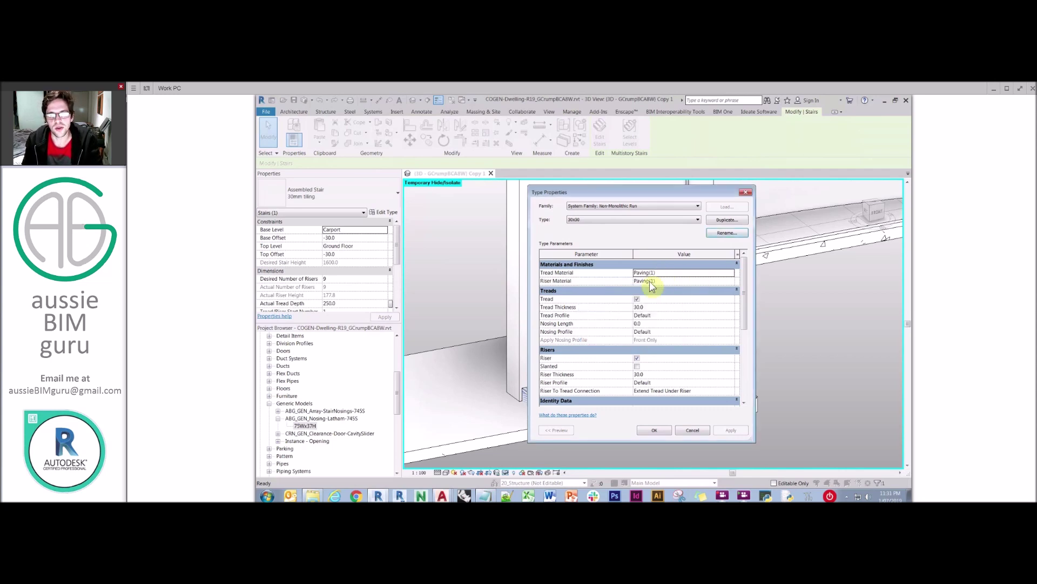
scroll(745, 327, "down", 1)
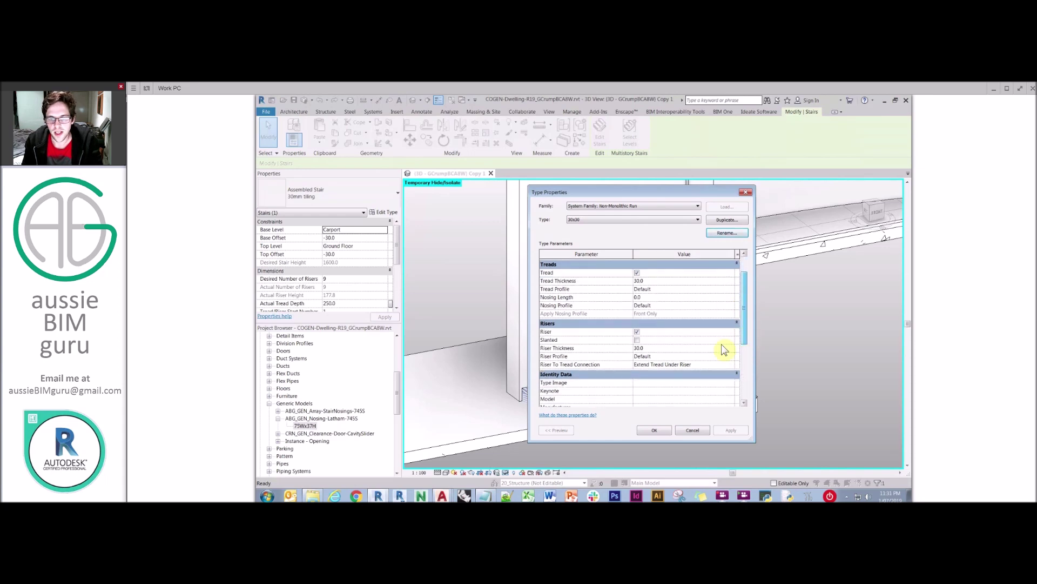
left_click(656, 431)
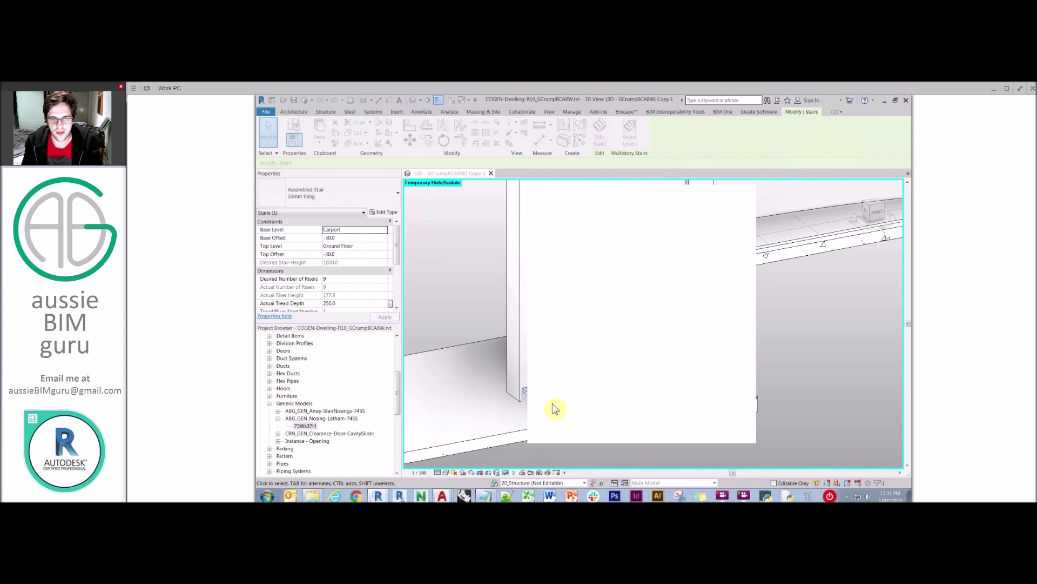
Align the back of the tiling stair's riser finish with the face of the concrete riser
scroll(552, 403, "up", 5)
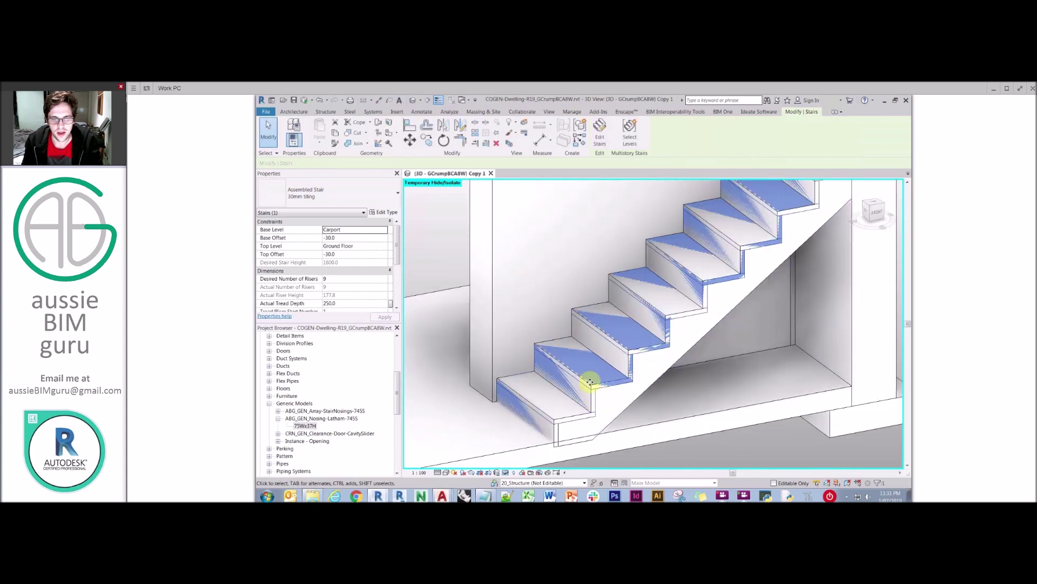
scroll(590, 382, "up", 2)
key("Escape")
key("a")
key("l")
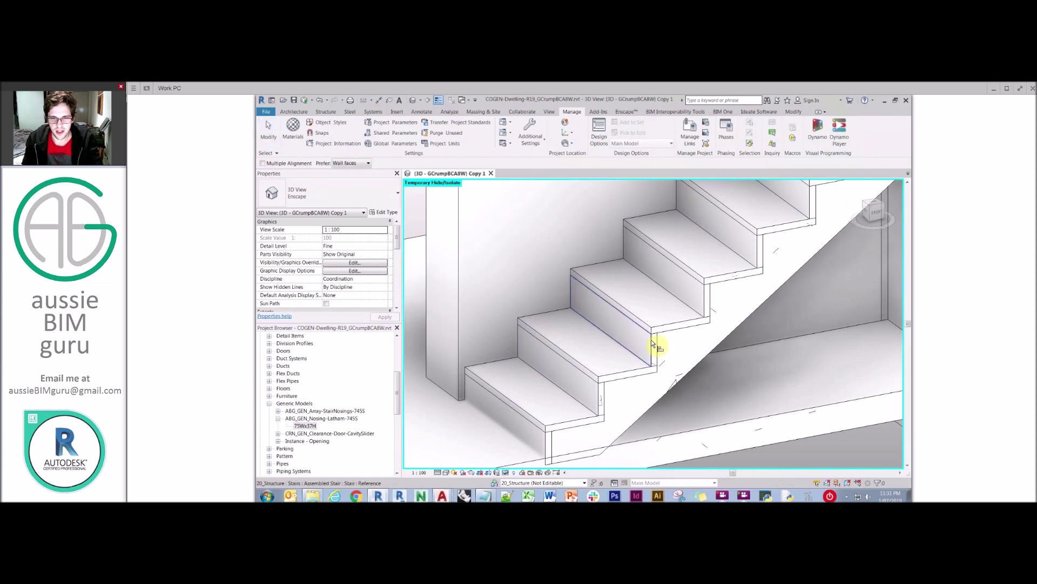
left_click(656, 338)
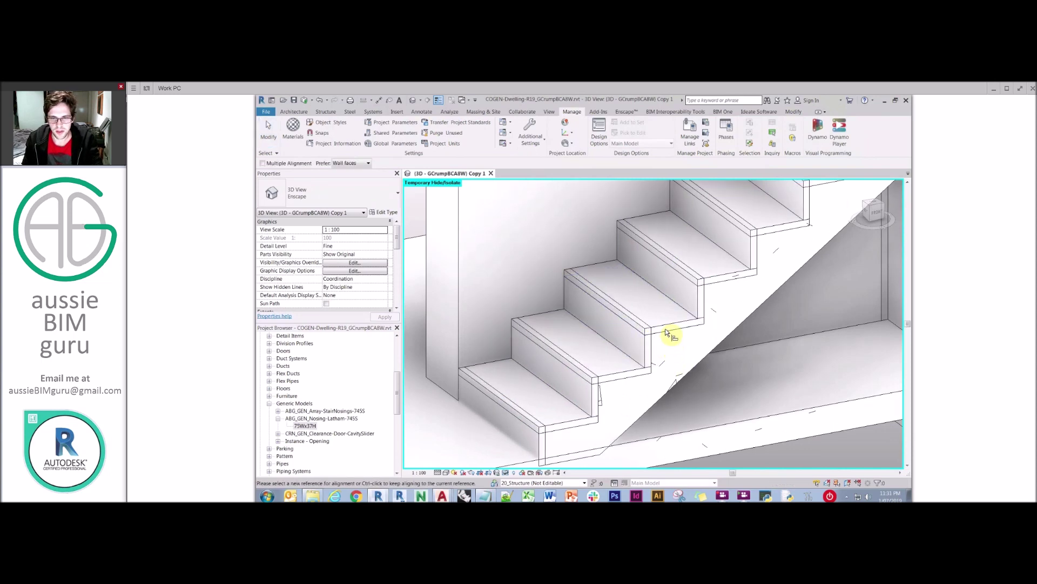
key("Escape")
Set the tiling stair's base offset and top offset to 0
left_click(676, 320)
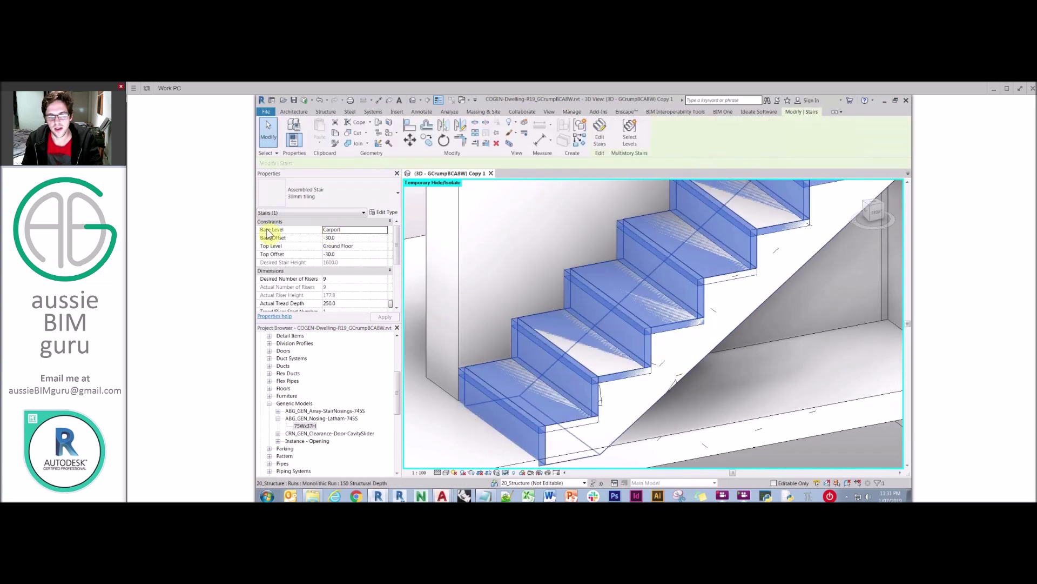
left_click(334, 237)
left_click(343, 256)
type("0")
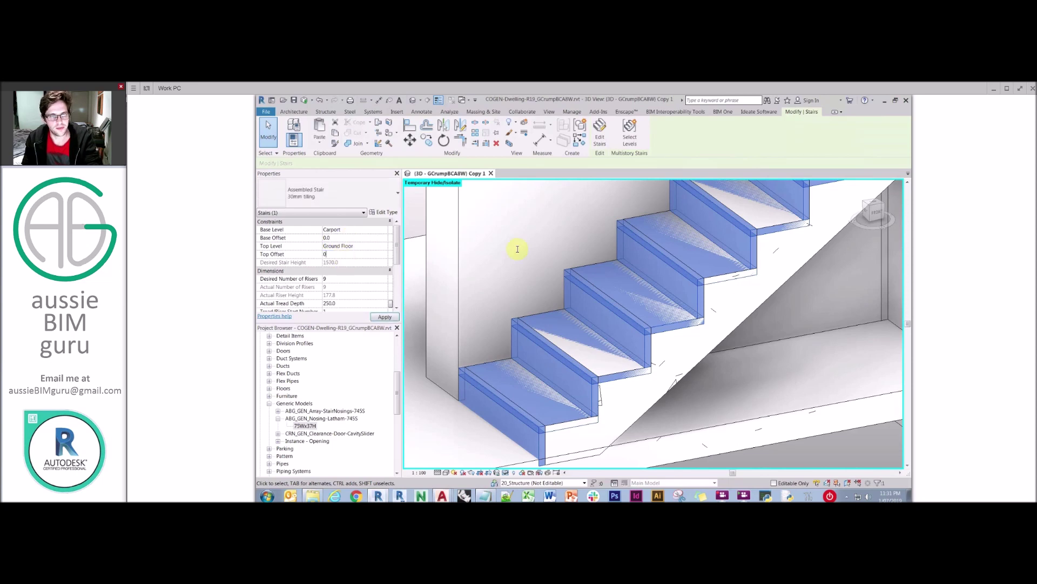
scroll(616, 268, "up", 1)
scroll(627, 289, "down", 1)
key("Escape")
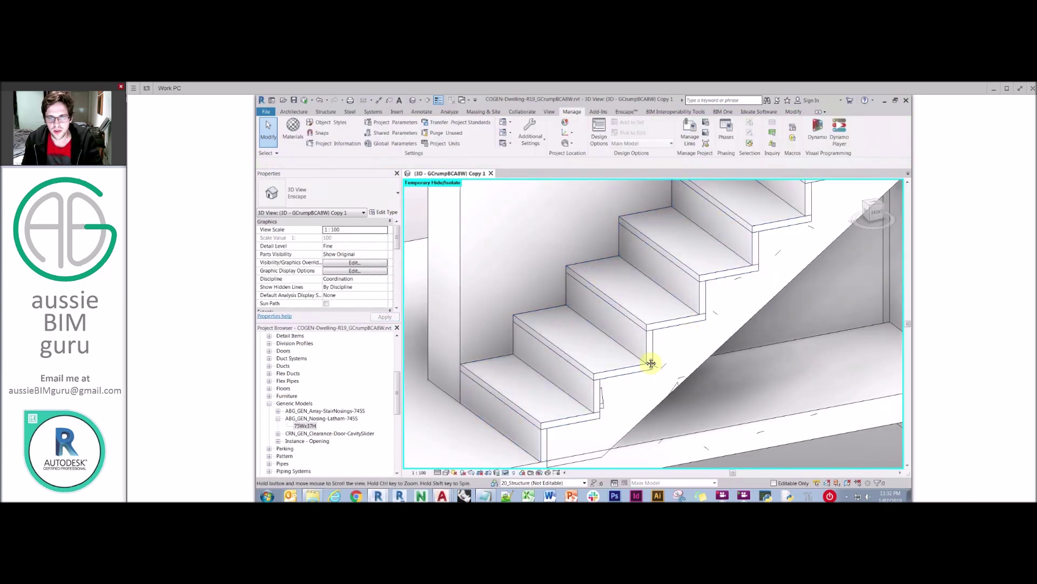
Inspect the concrete stair and its tiling up to where the top riser meets the landing paving
middle_click_drag(647, 368, 645, 368)
middle_click_drag(748, 311, 603, 429)
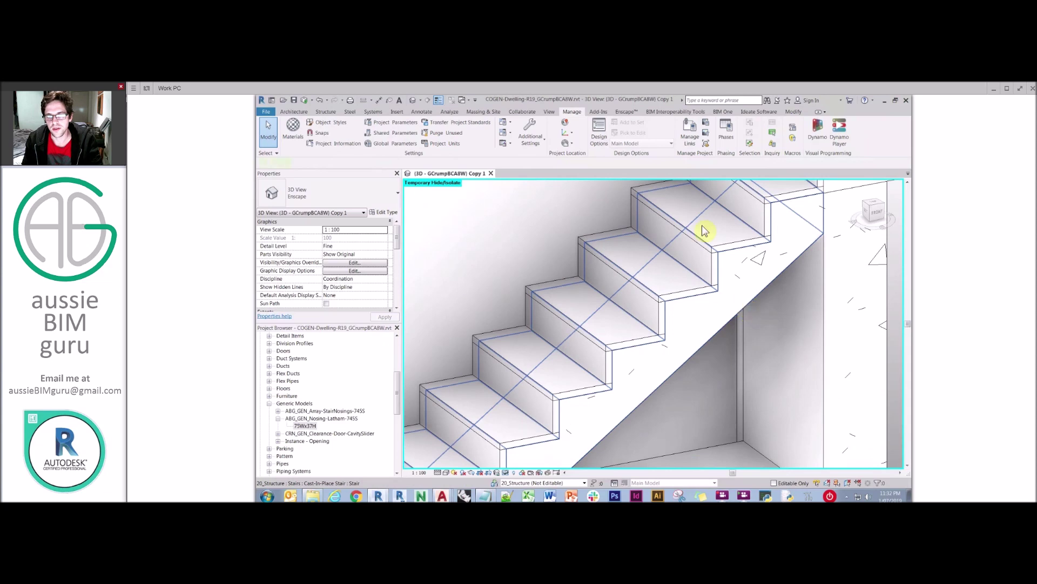
left_click(704, 228)
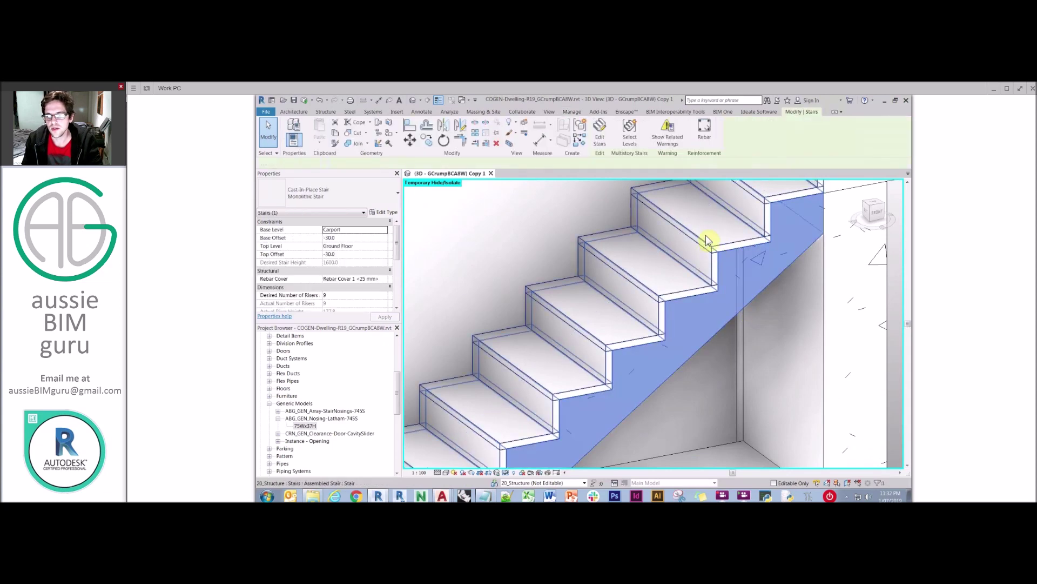
left_click(700, 247)
middle_click_drag(672, 302, 620, 329)
middle_click_drag(664, 302, 618, 389)
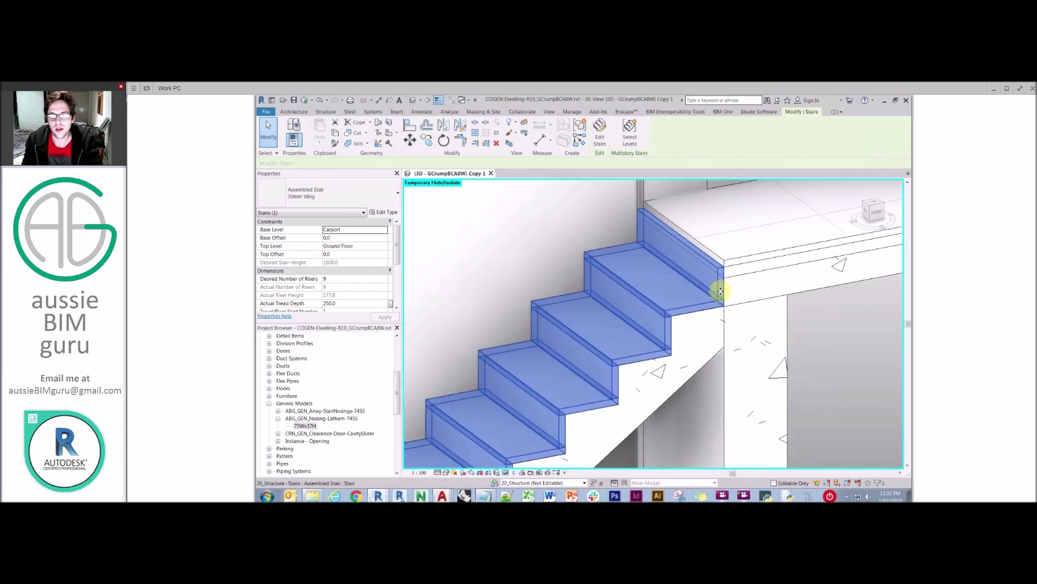
key("Escape")
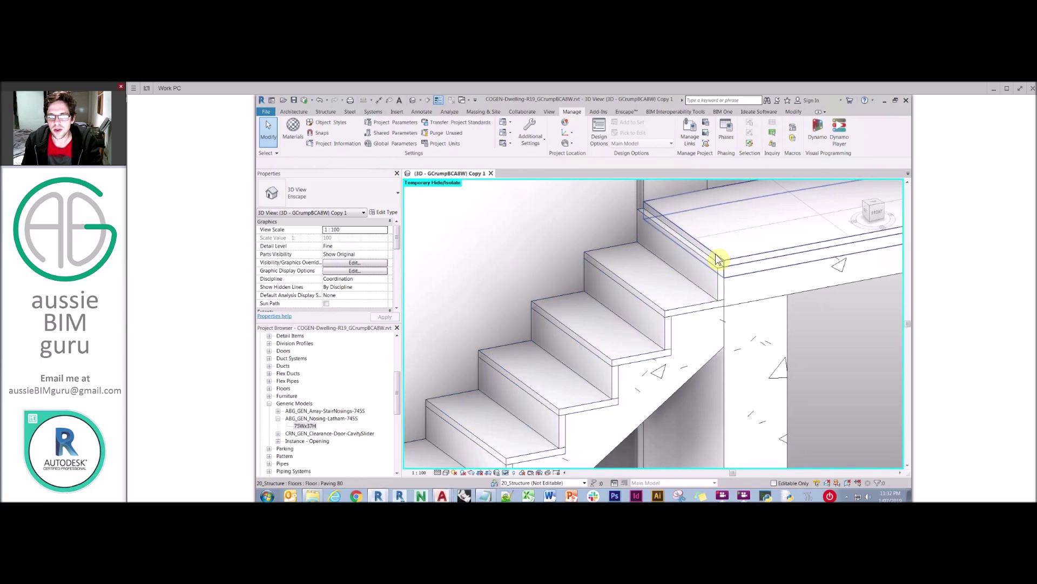
Align the landing paving floor's boundary with the outer face of the top riser finish, and finish without attaching walls
double_click(686, 248)
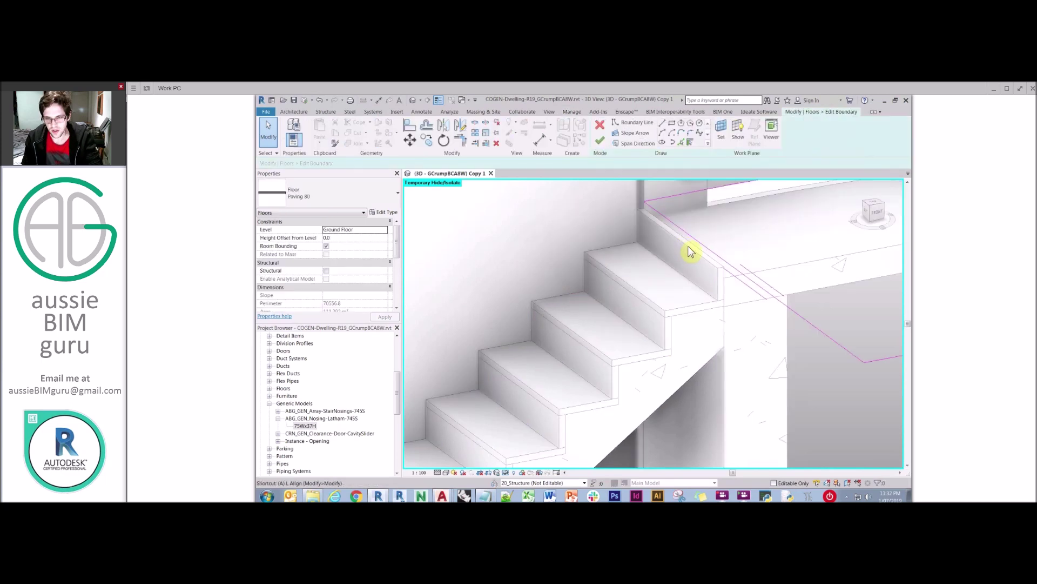
key("l")
left_click(697, 245)
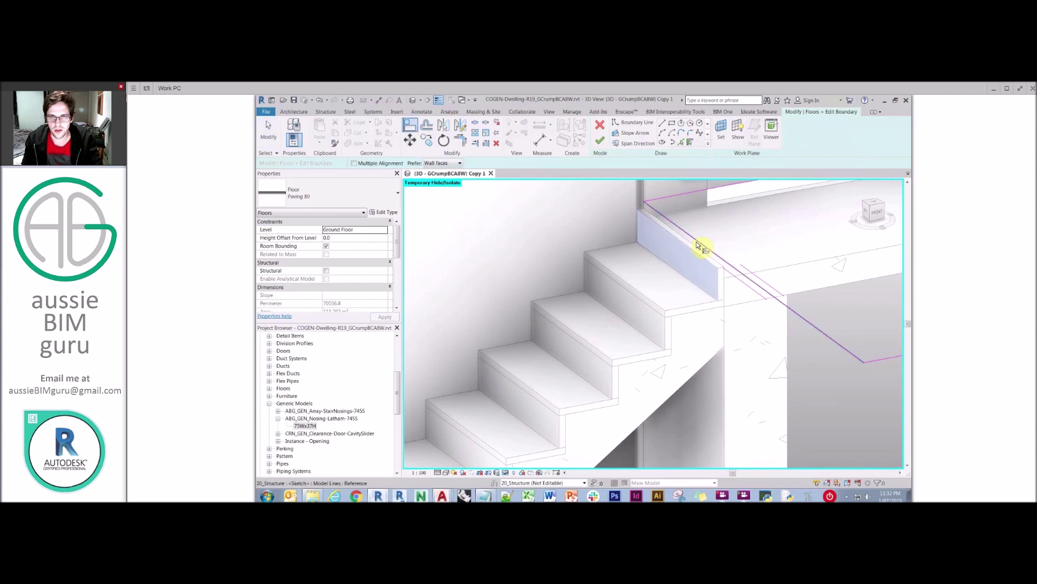
left_click(599, 138)
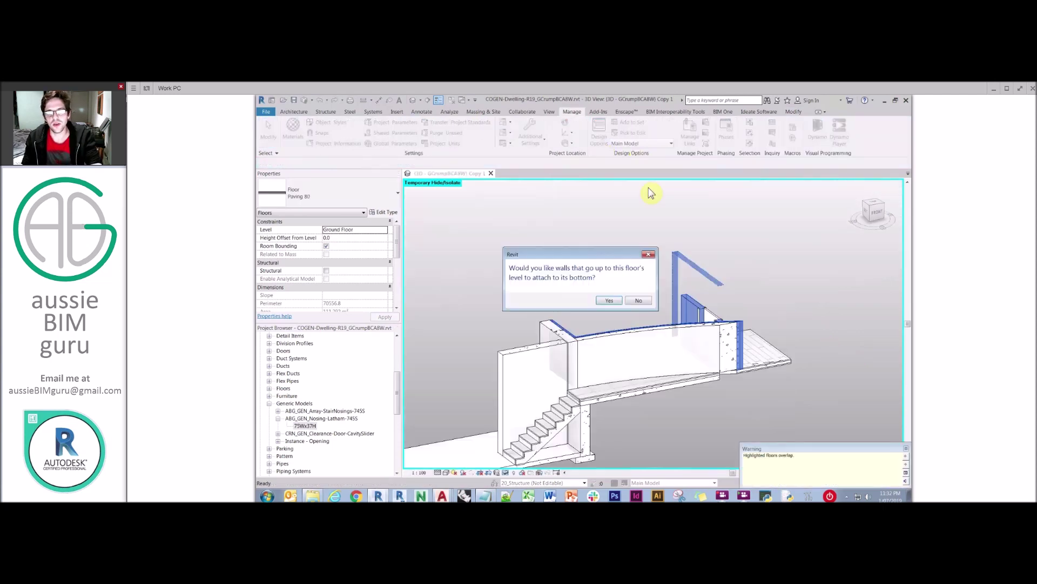
left_click(650, 301)
scroll(699, 273, "up", 5)
key("Escape")
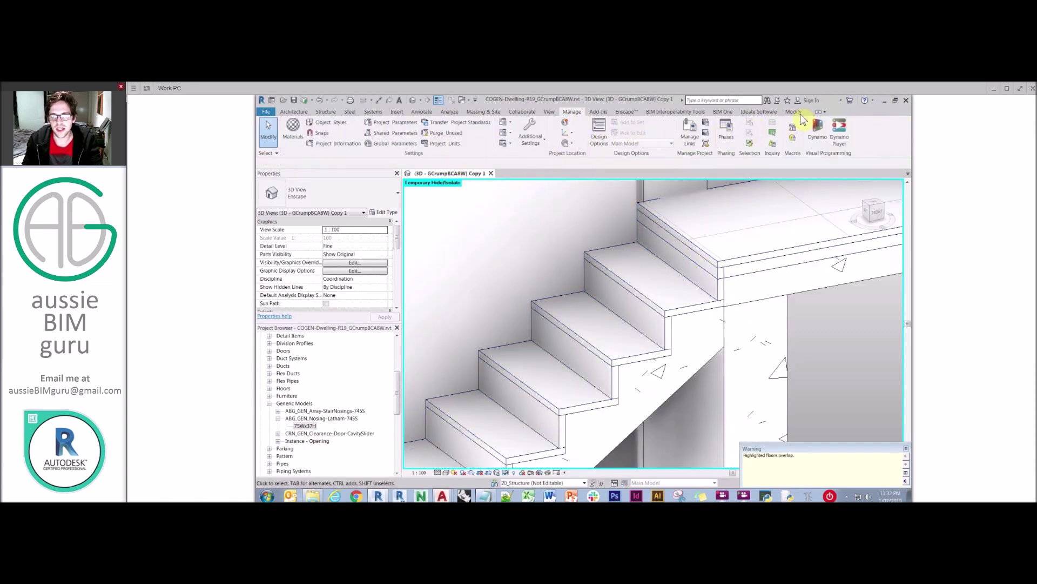
Paint the landing paving's edge face above the top riser with the Paving(1) material
scroll(391, 136, "down", 6)
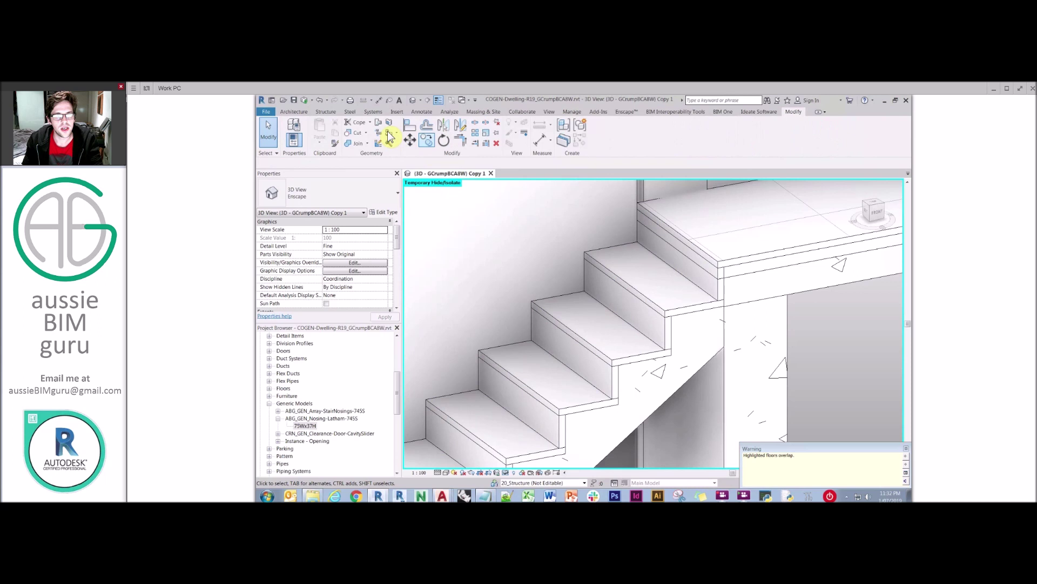
left_click(388, 133)
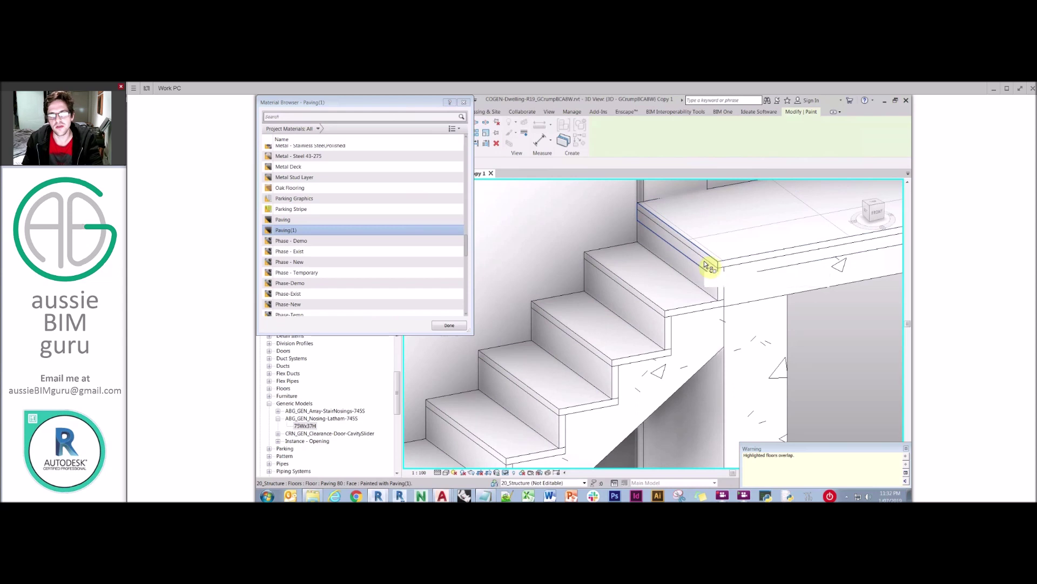
left_click(464, 103)
Set the view's visual style to Shaded and inspect the paving finish at the landing and down the stair
left_click(446, 472)
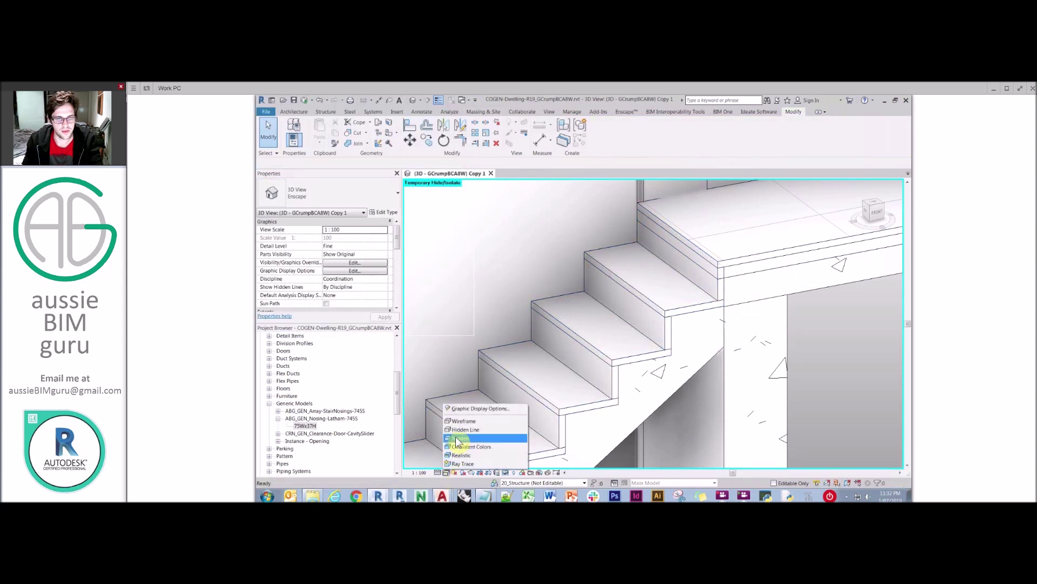
left_click(457, 438)
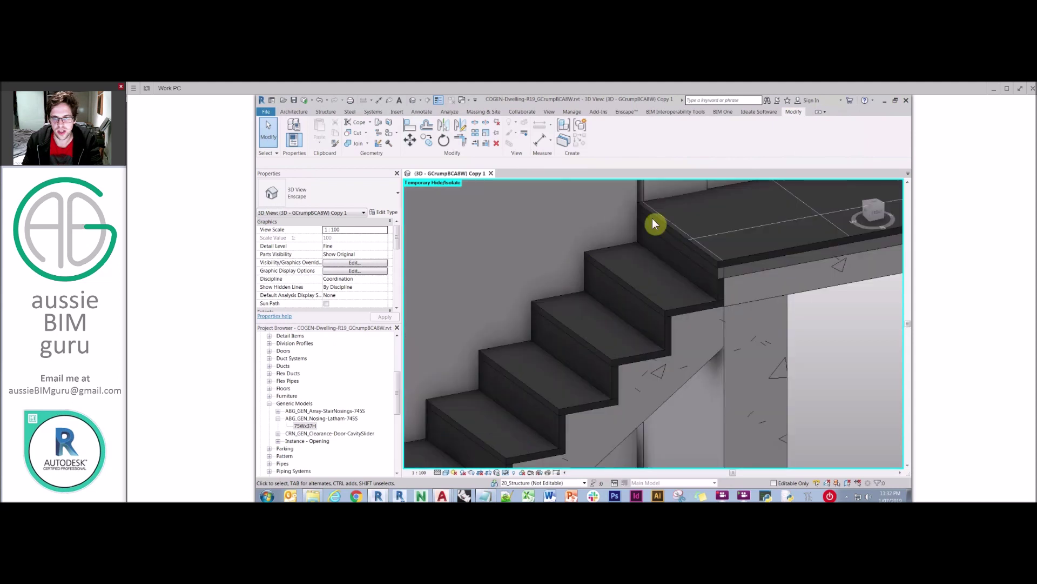
scroll(649, 219, "up", 4)
scroll(654, 274, "up", 1)
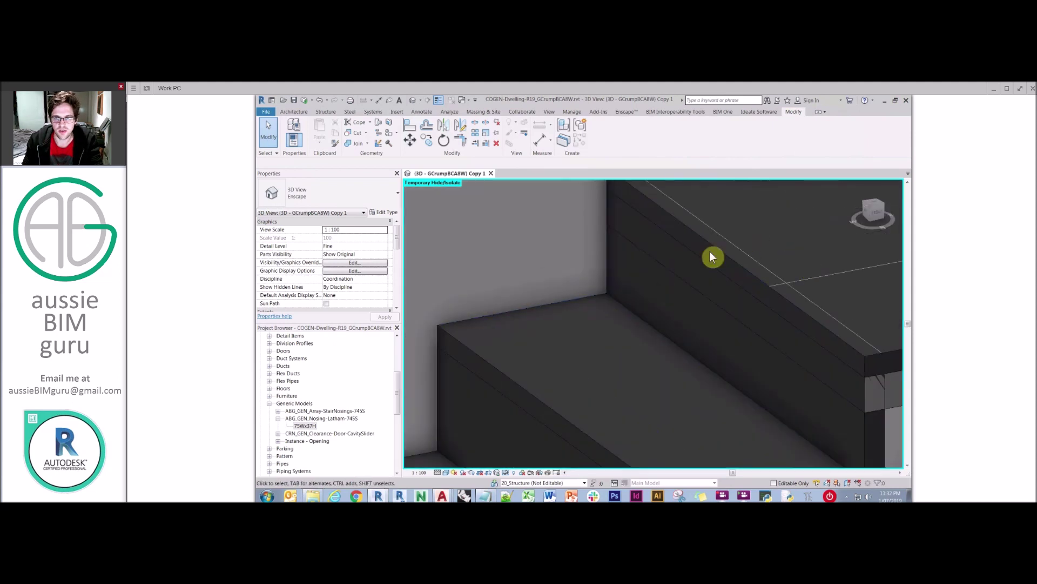
scroll(727, 239, "down", 5)
middle_click_drag(754, 254, 859, 184)
scroll(759, 253, "down", 2)
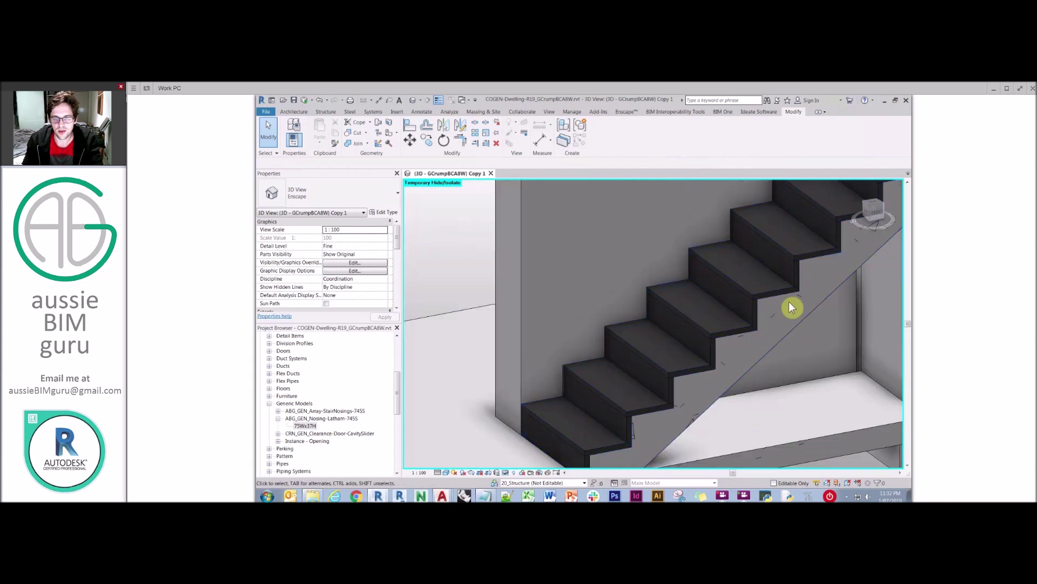
Temporarily hide the tiling stair to view the concrete stair beneath, and undo the hiding
left_click(686, 319)
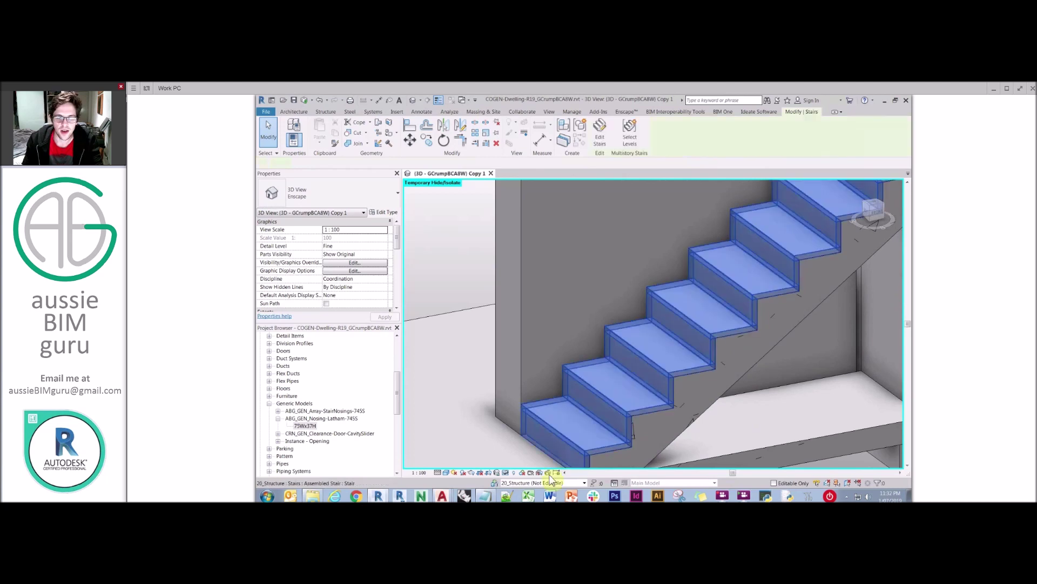
left_click(506, 472)
left_click(519, 452)
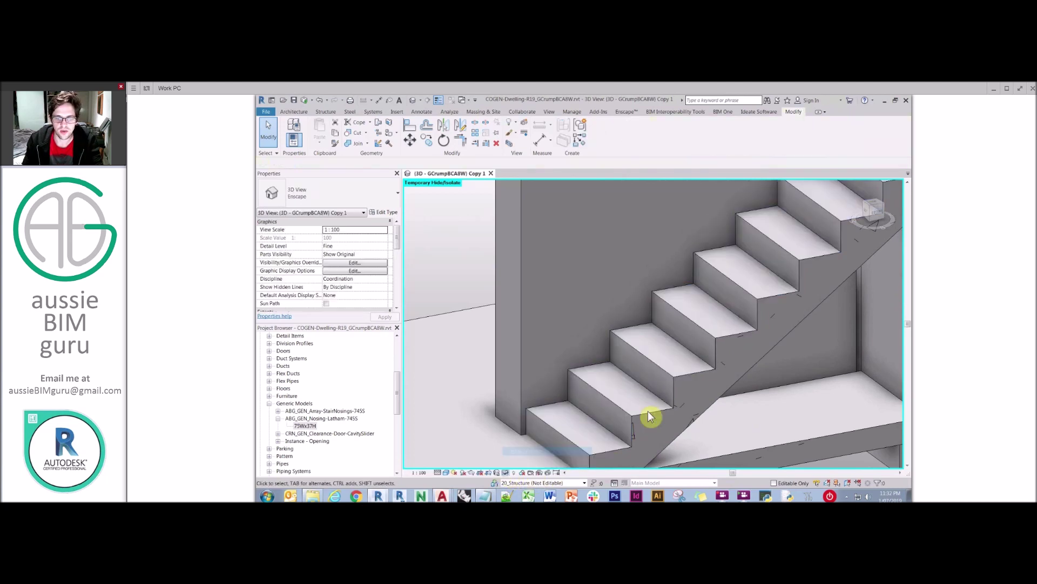
key("ctrl+z")
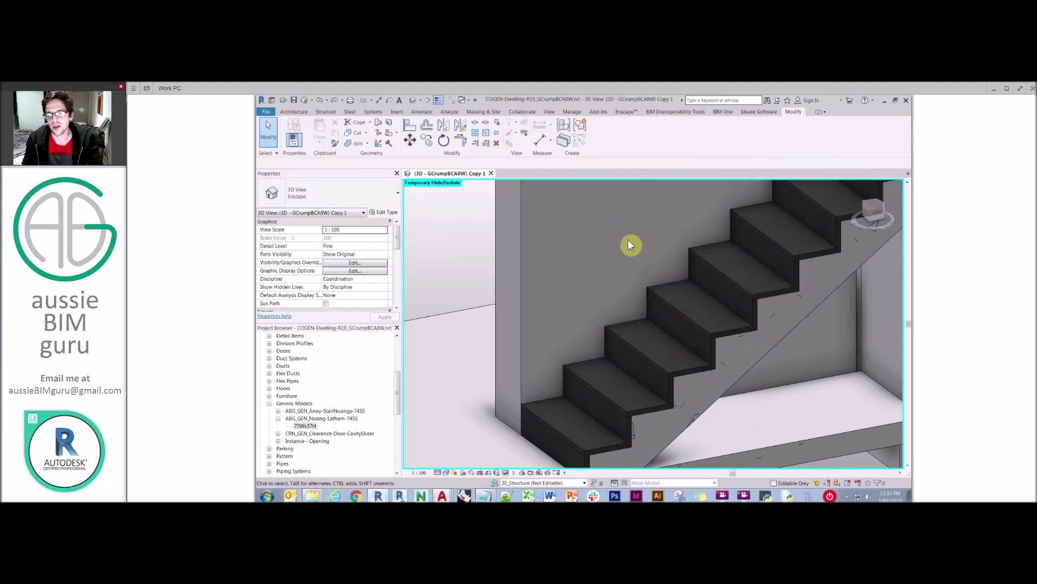
Open the GA PLAN - CARPORT floor plan from the project's views
left_click(347, 386)
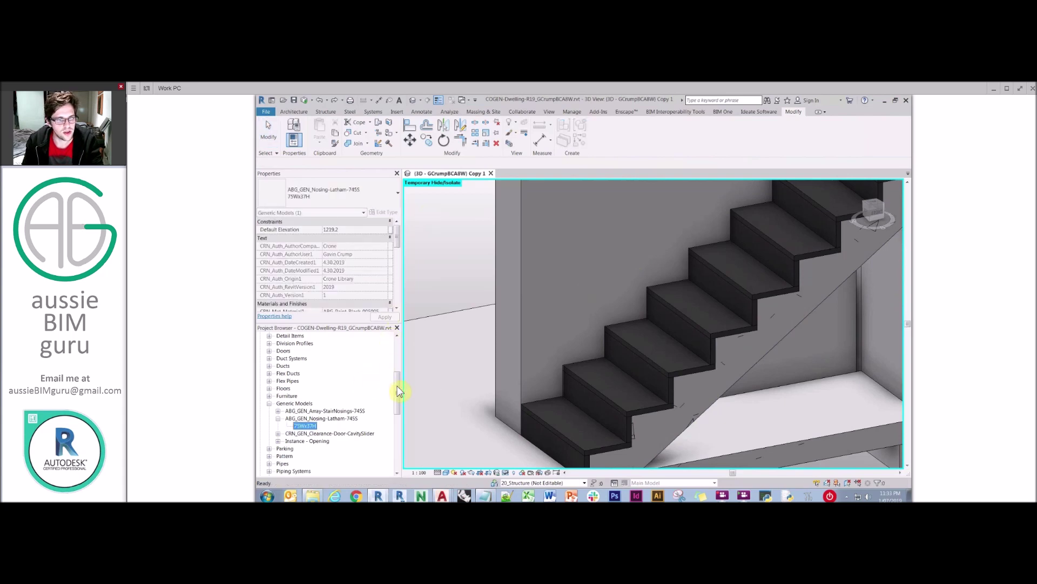
left_click_drag(397, 386, 394, 329)
double_click(285, 366)
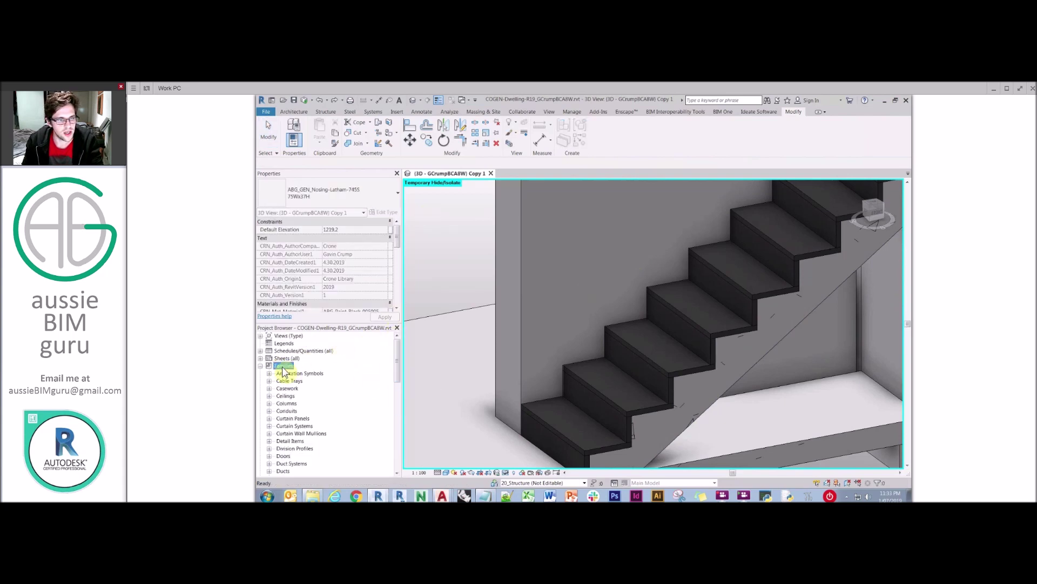
double_click(288, 337)
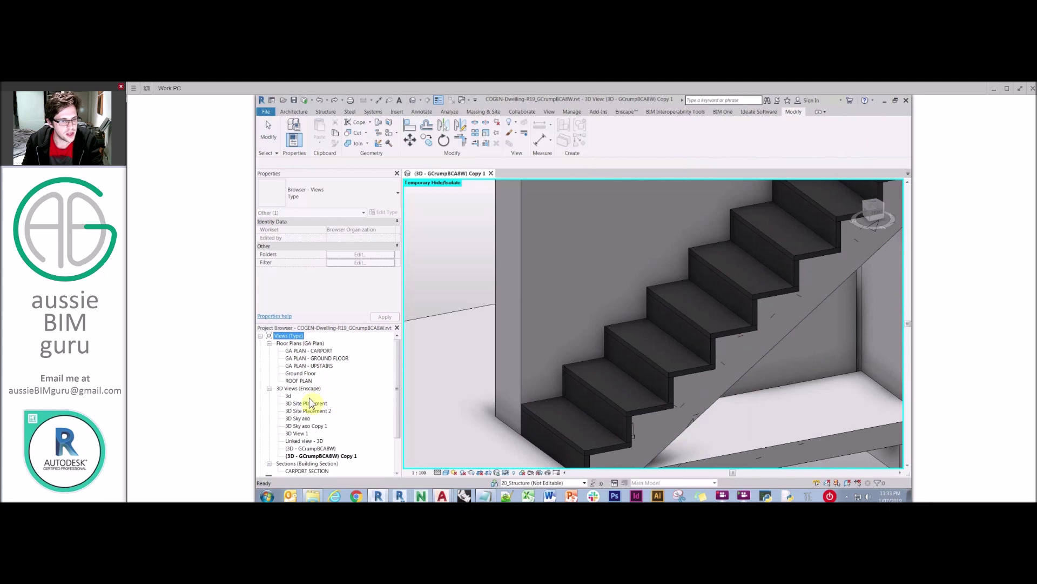
left_click(309, 350)
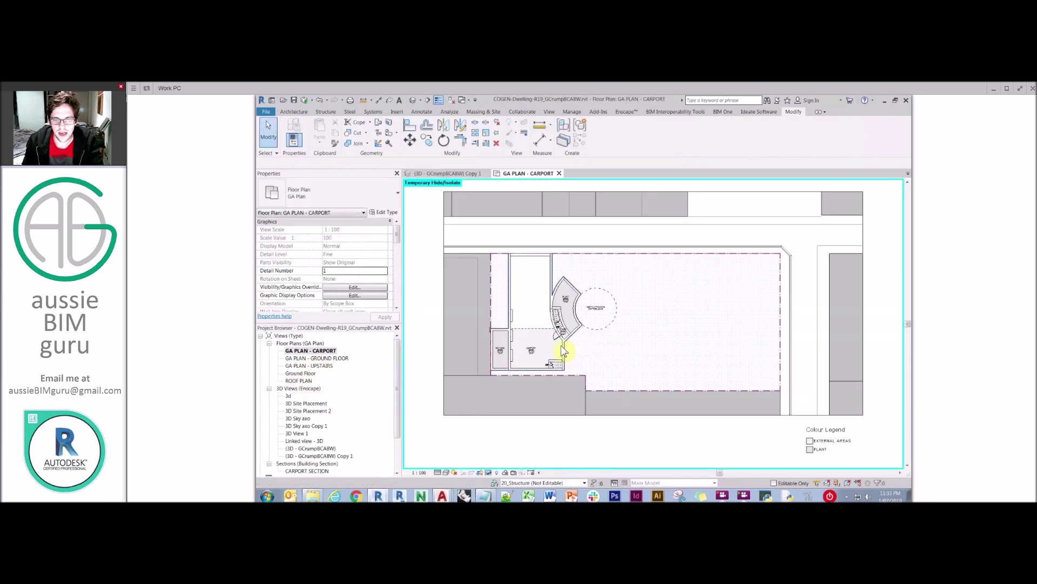
Inspect the overlapping concrete and tiling stair linework in the carport plan, selecting the tiling stair and clearing the selection
scroll(558, 365, "up", 10)
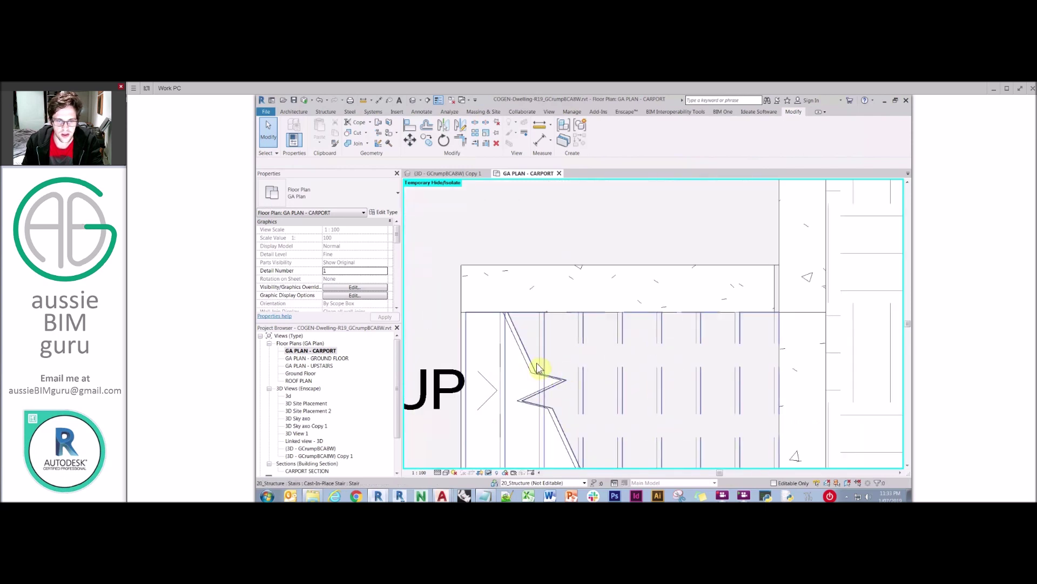
left_click(541, 331)
left_click(527, 352)
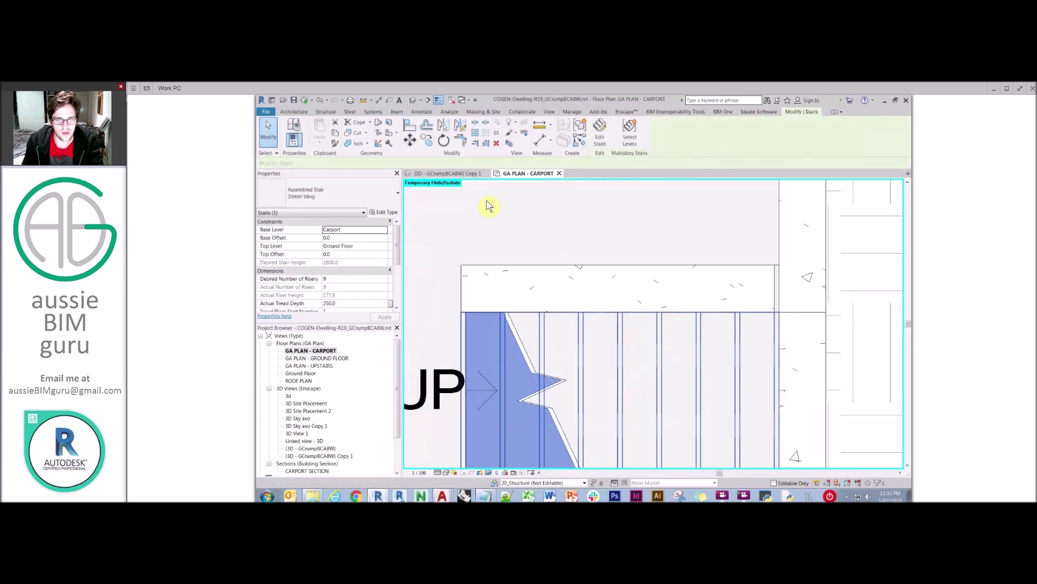
left_click(487, 201)
Add a new project parameter named "Stair filter"
left_click(574, 112)
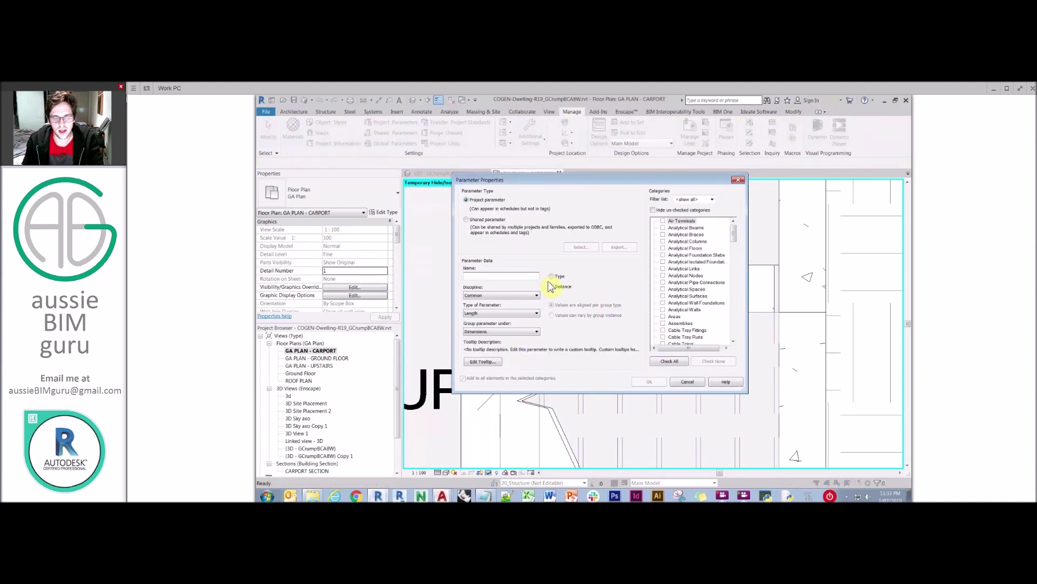
key("Caps_Lock")
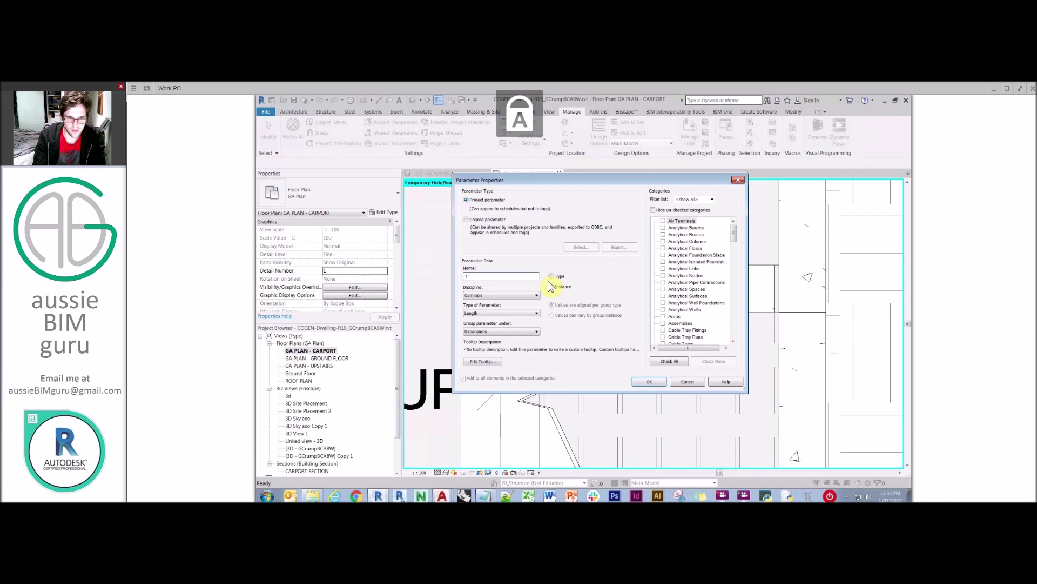
key("Caps_Lock")
key("BackSpace")
key("BackSpace")
key("BackSpace")
key("BackSpace")
key("BackSpace")
type("Sta")
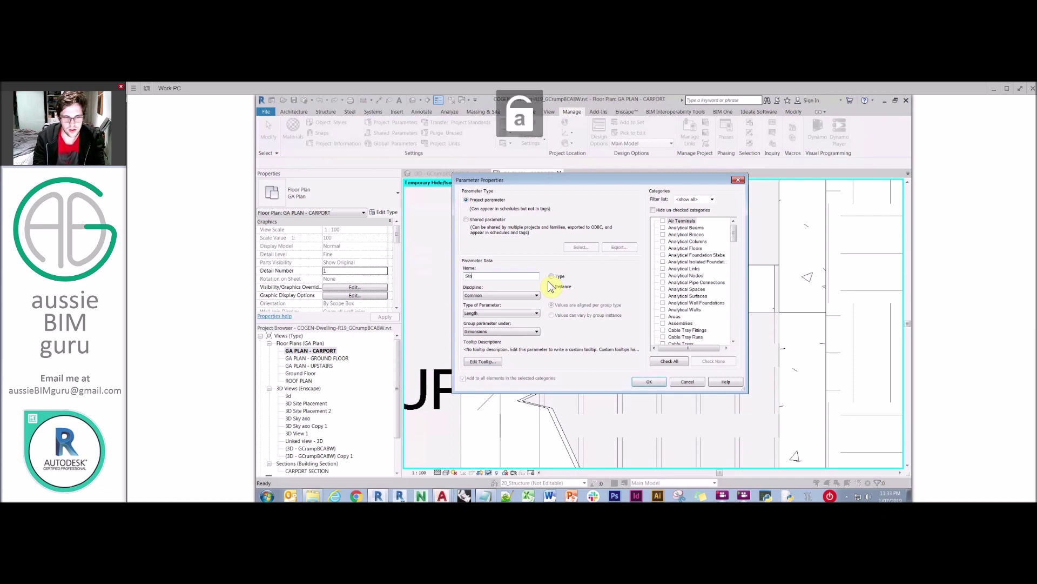
type("ir filter")
Define the Stair filter parameter as an instance Text parameter for the Stairs category, and confirm the project parameters
left_click(561, 288)
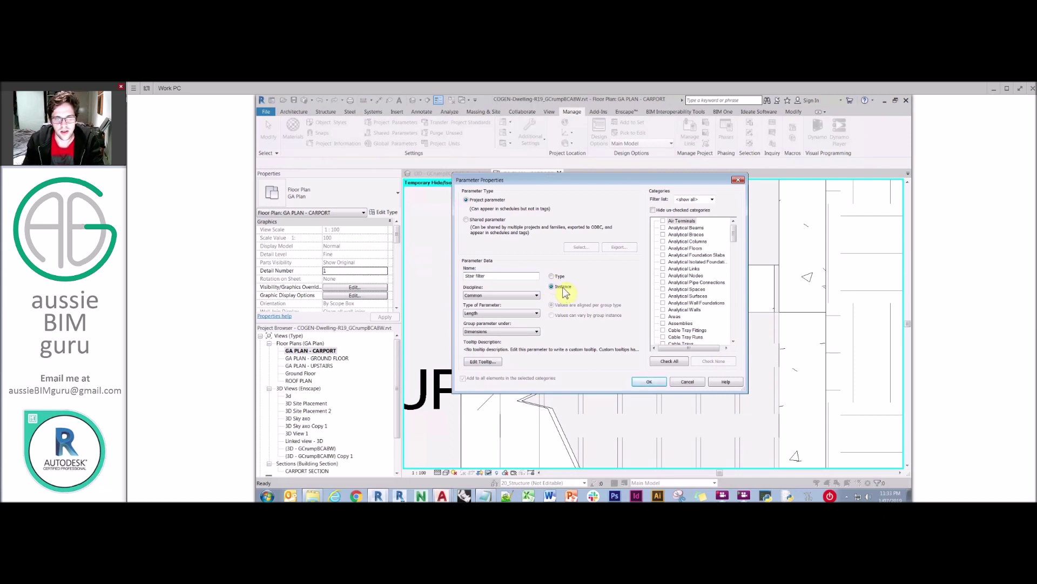
left_click(535, 313)
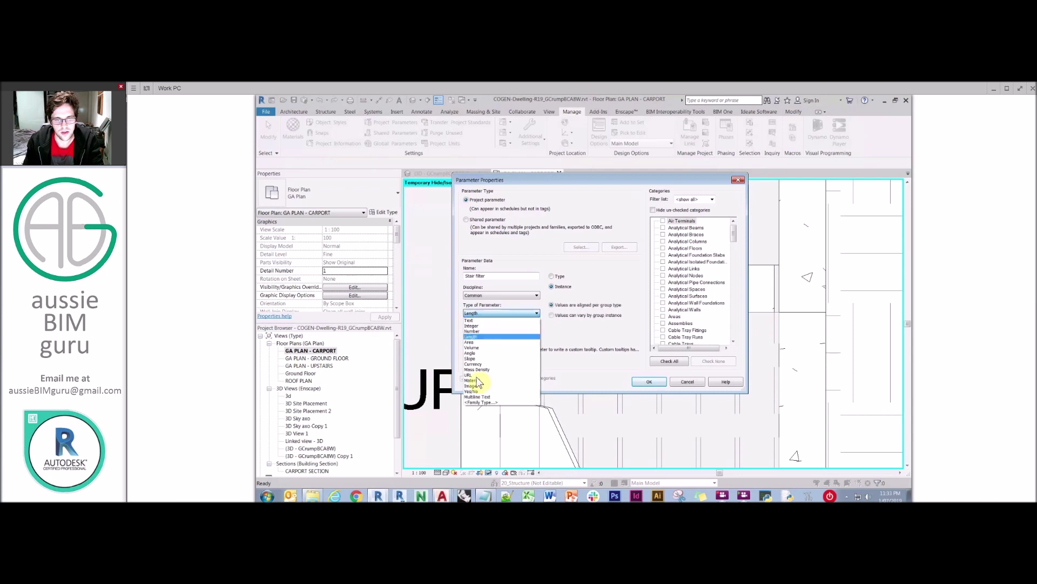
left_click(480, 321)
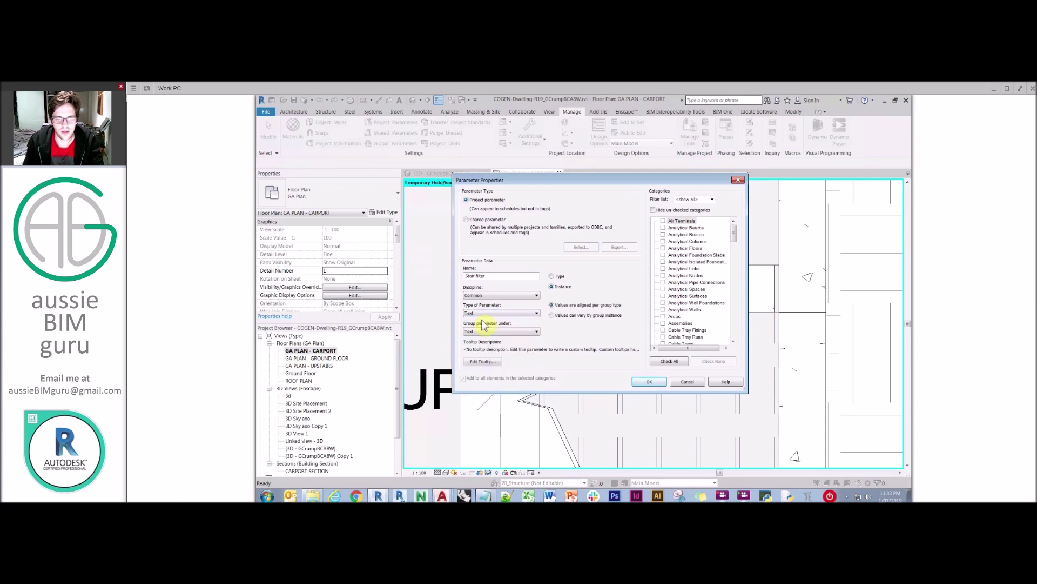
left_click_drag(734, 249, 737, 316)
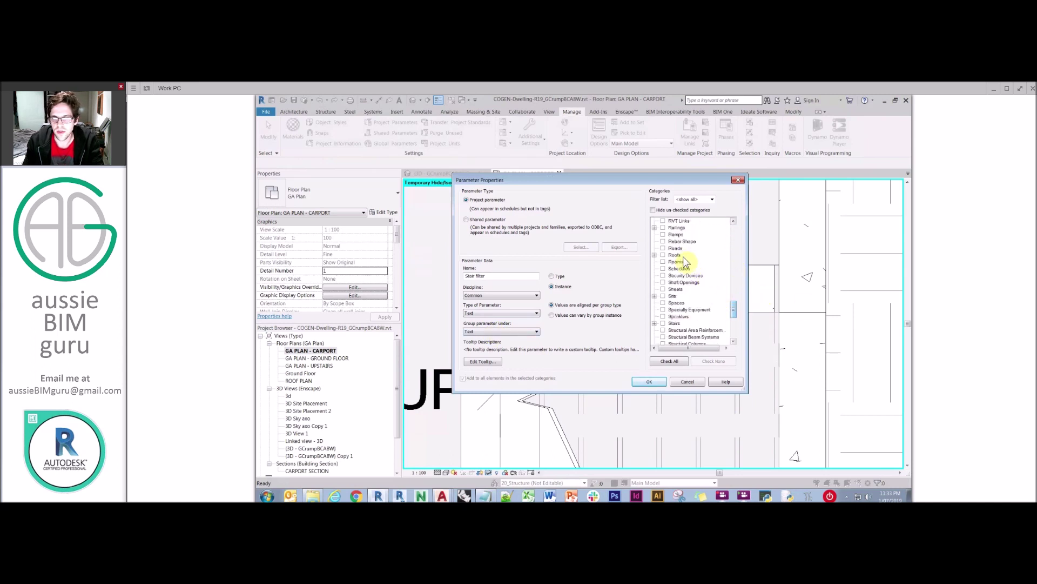
left_click(663, 323)
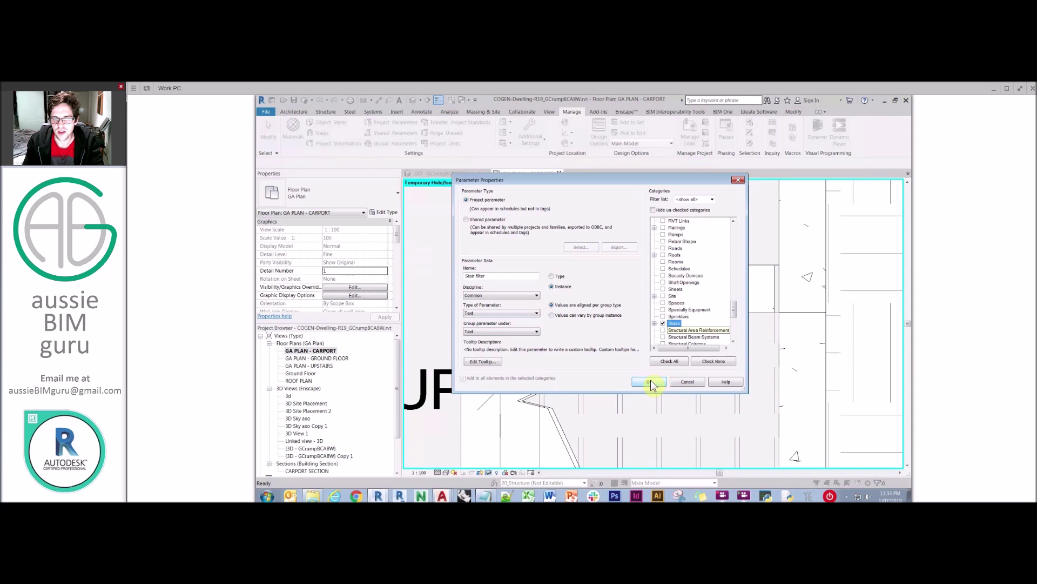
left_click(649, 382)
left_click(489, 357)
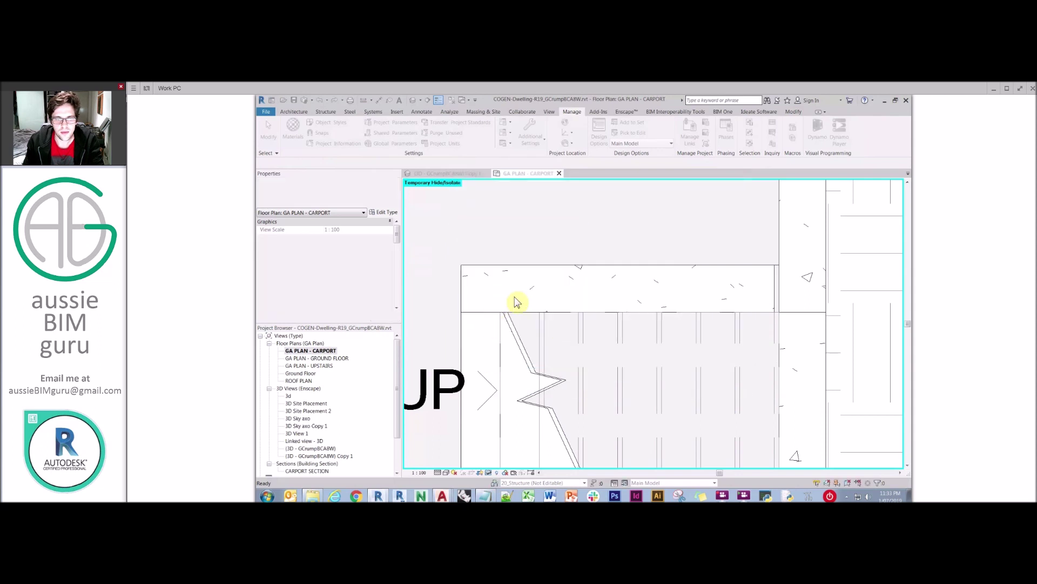
Check the concrete stair's instance properties for the Stair filter parameter, and clear the selection
scroll(551, 324, "up", 1)
left_click(550, 325)
left_click_drag(396, 233, 399, 297)
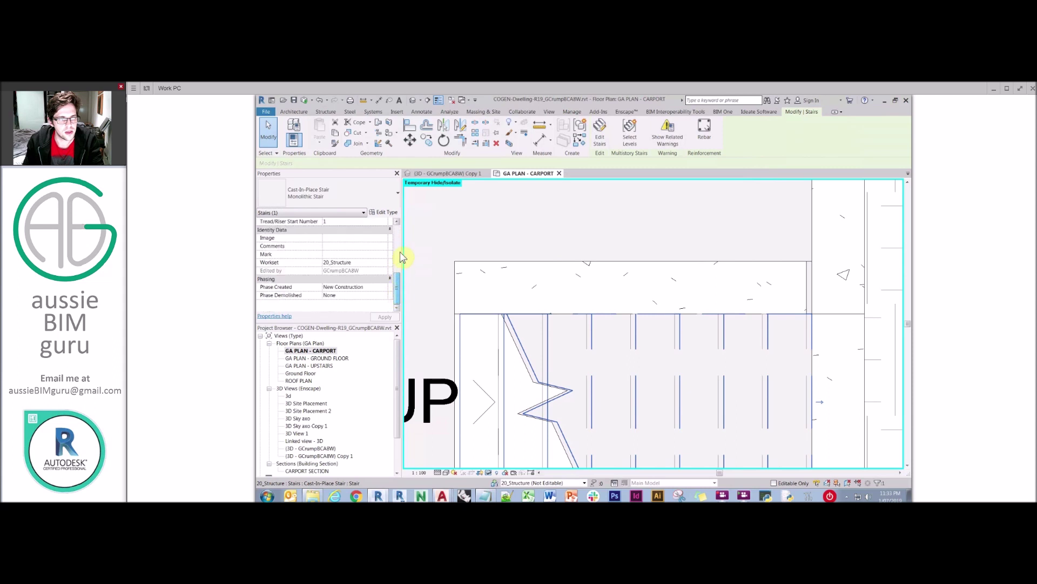
left_click_drag(402, 257, 402, 240)
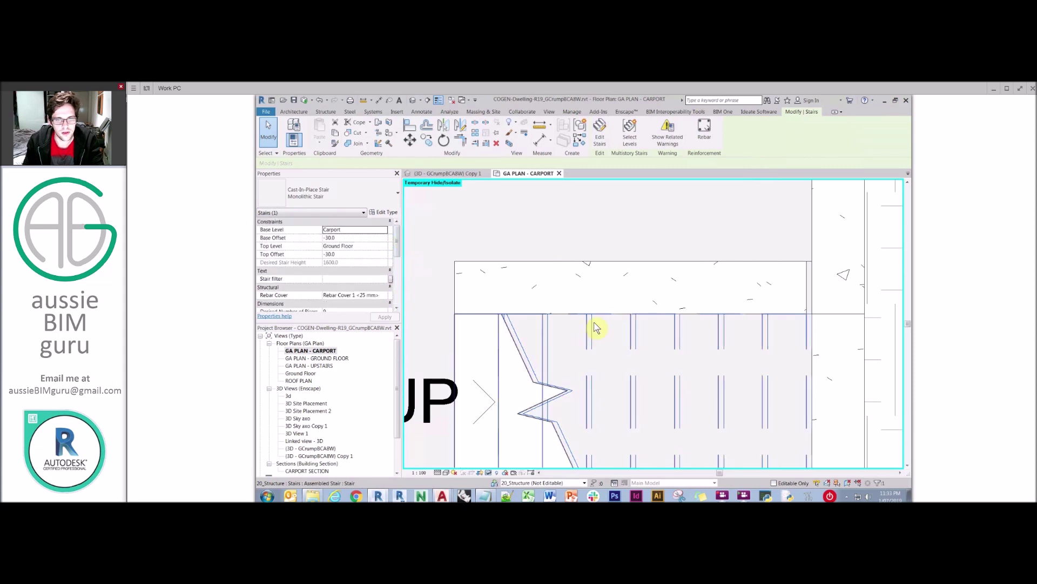
left_click(549, 236)
Modify the Stair filter project parameter to also include the Landings, Runs and Supports subcategories of Stairs
left_click(573, 112)
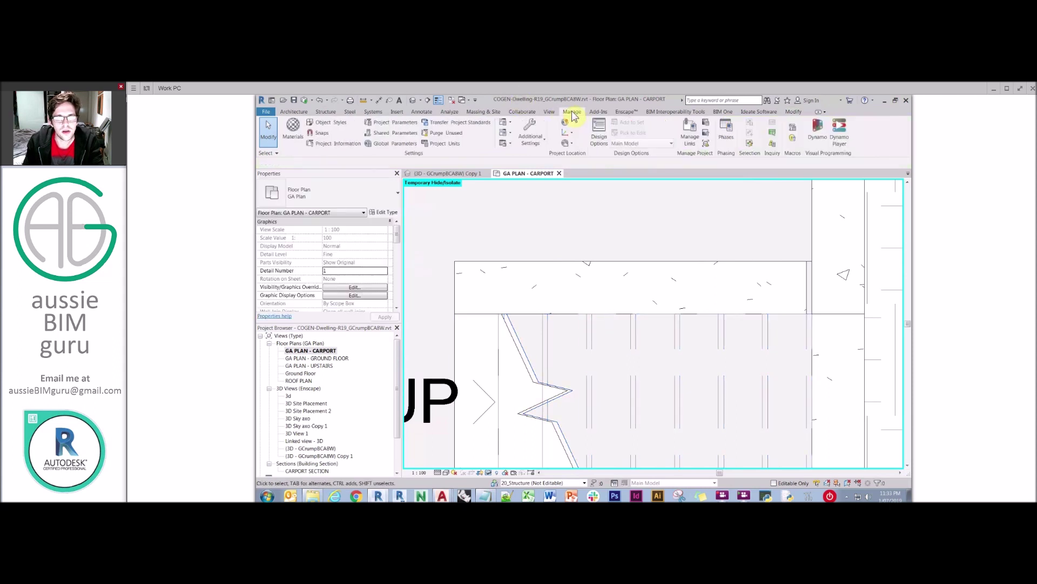
left_click(391, 124)
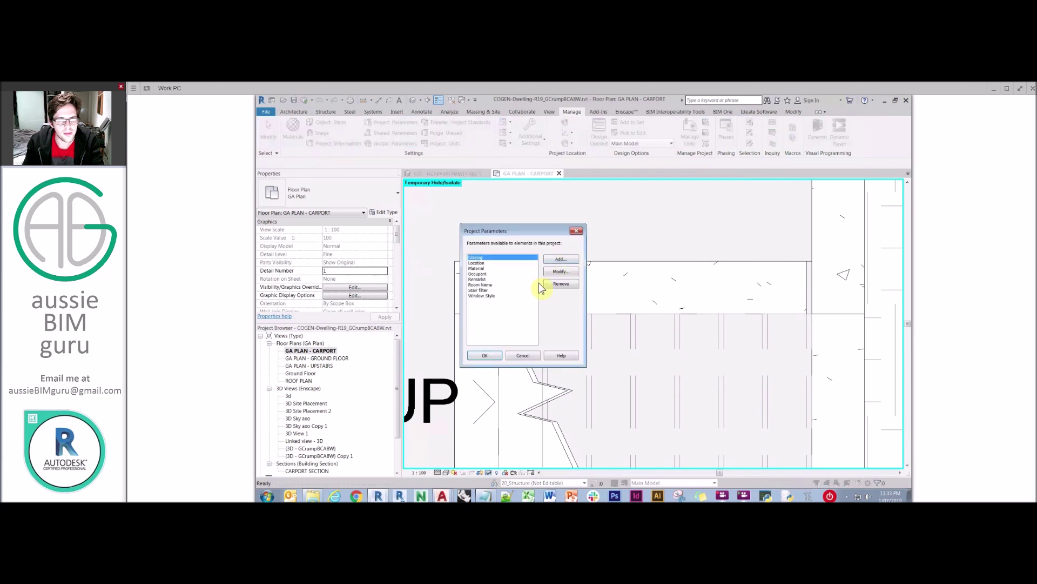
left_click(478, 290)
left_click(562, 271)
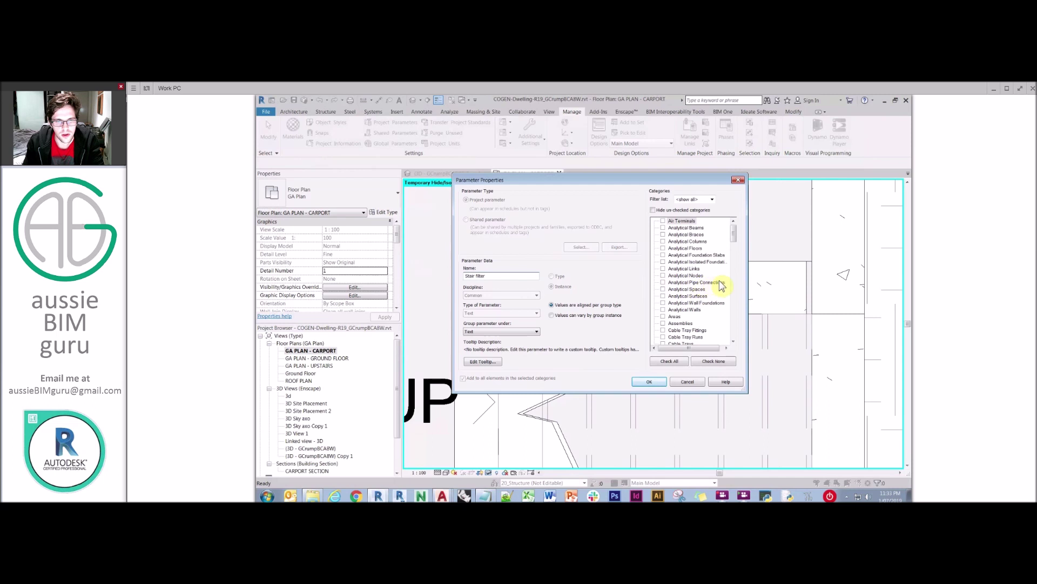
scroll(722, 285, "down", 20)
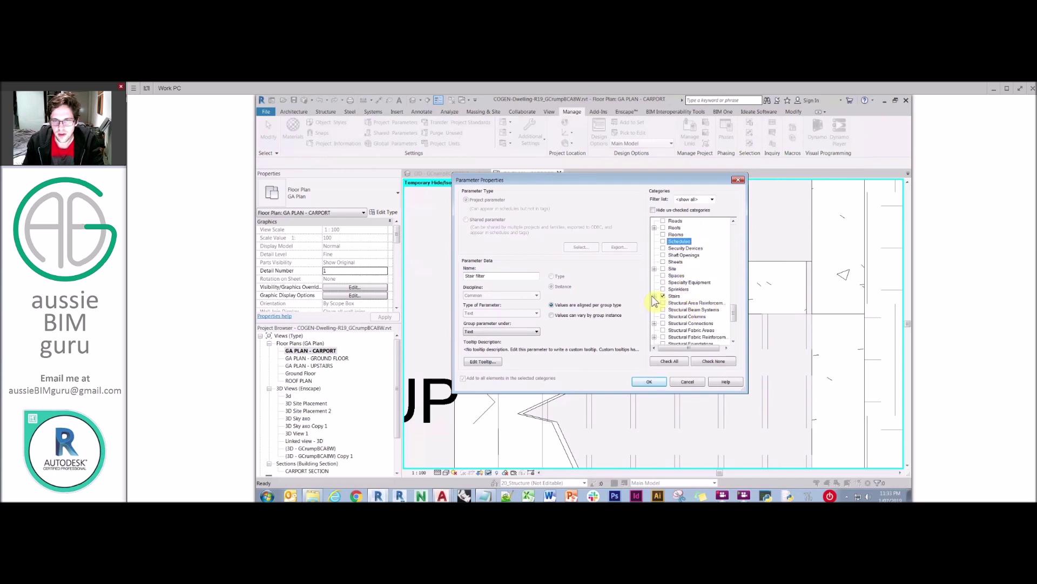
left_click(654, 296)
left_click(686, 304)
left_click(680, 317, "shift")
left_click(672, 316)
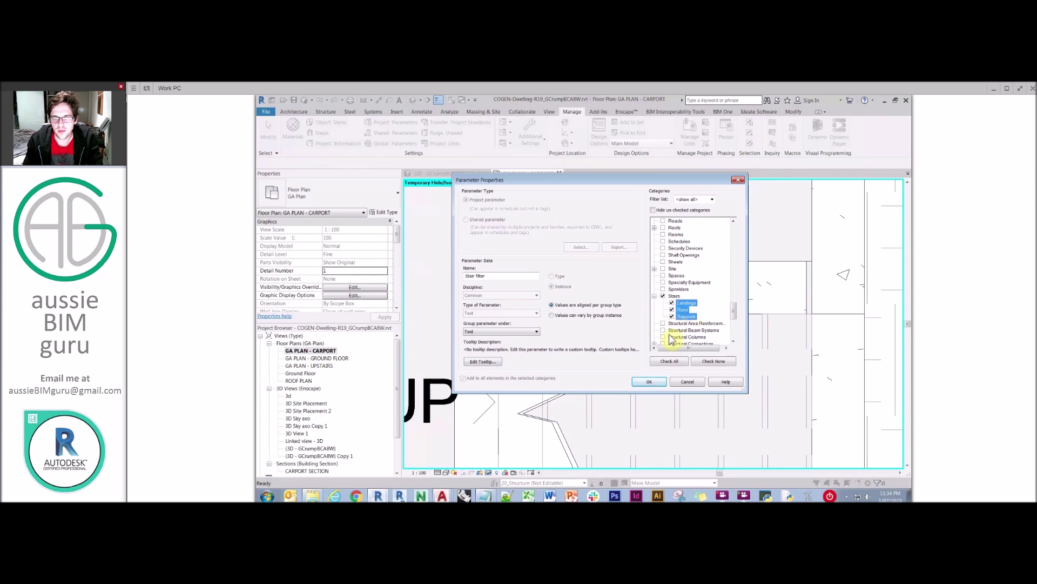
left_click(647, 383)
left_click(486, 356)
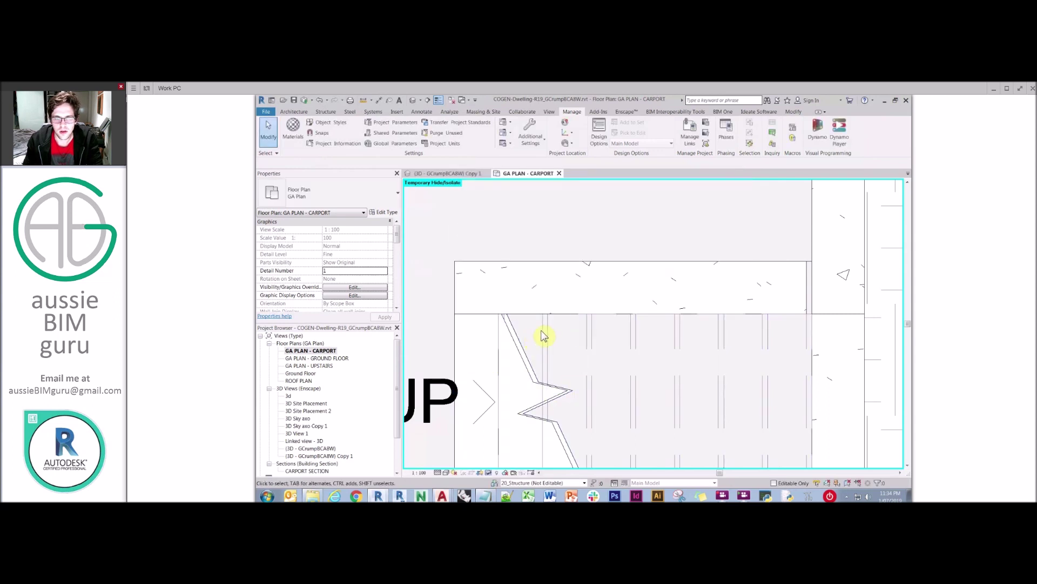
Compare the concrete and tiling stairs' instance properties, and locate the Stair filter value on the tiling stair
left_click(527, 316)
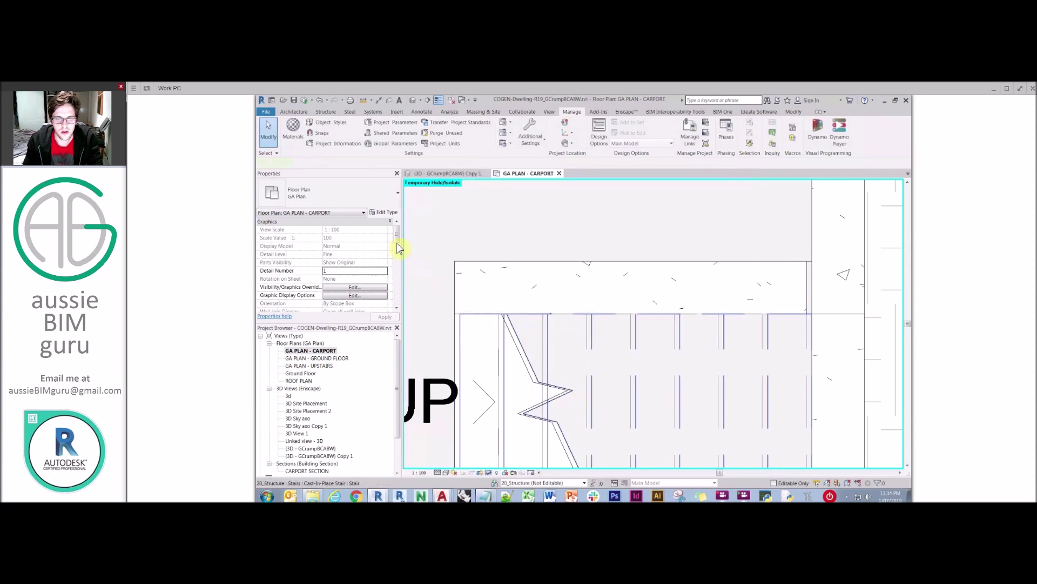
scroll(394, 270, "down", 10)
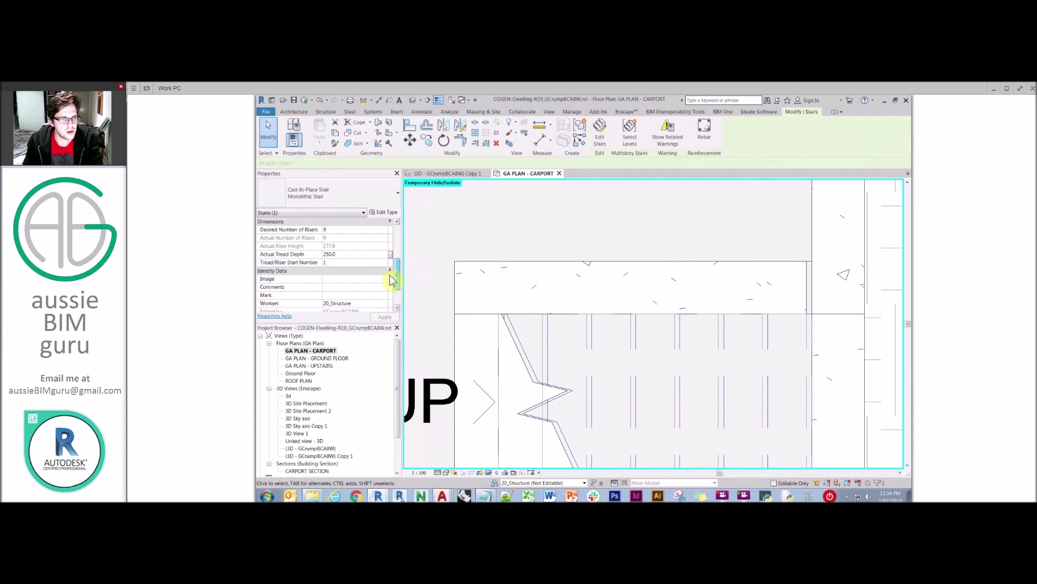
left_click(546, 328)
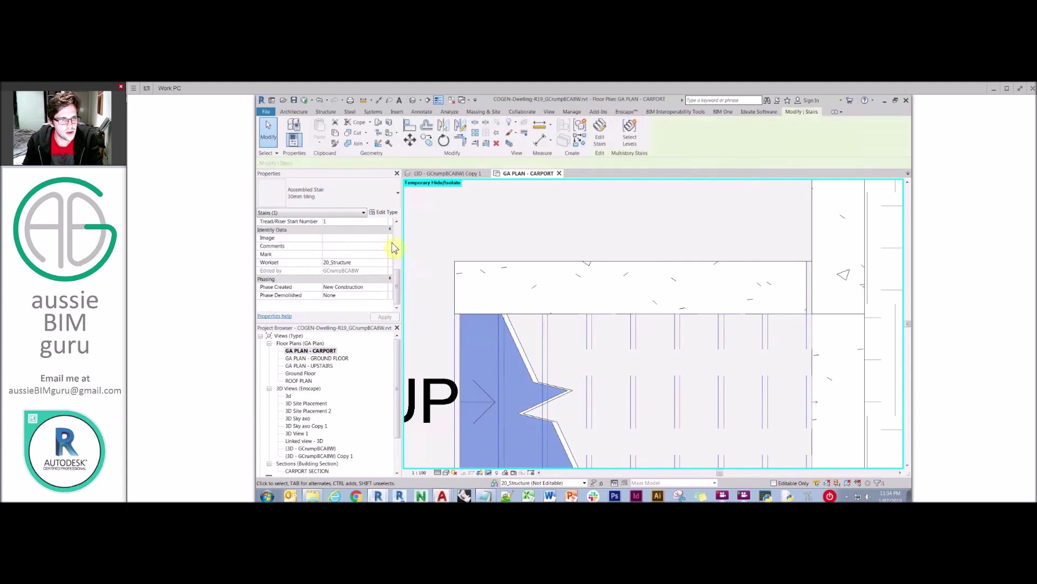
left_click_drag(396, 279, 395, 254)
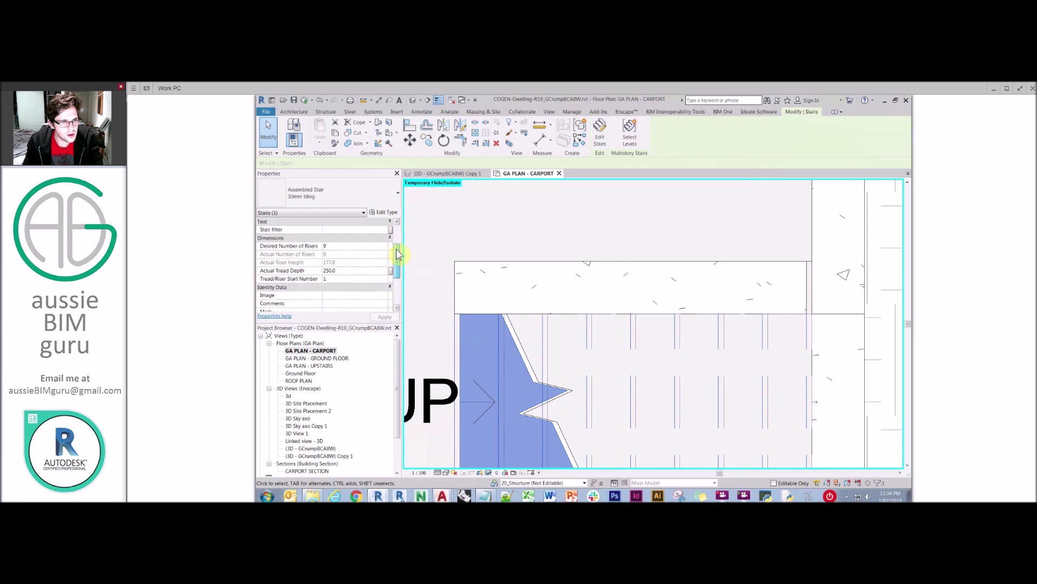
left_click(334, 229)
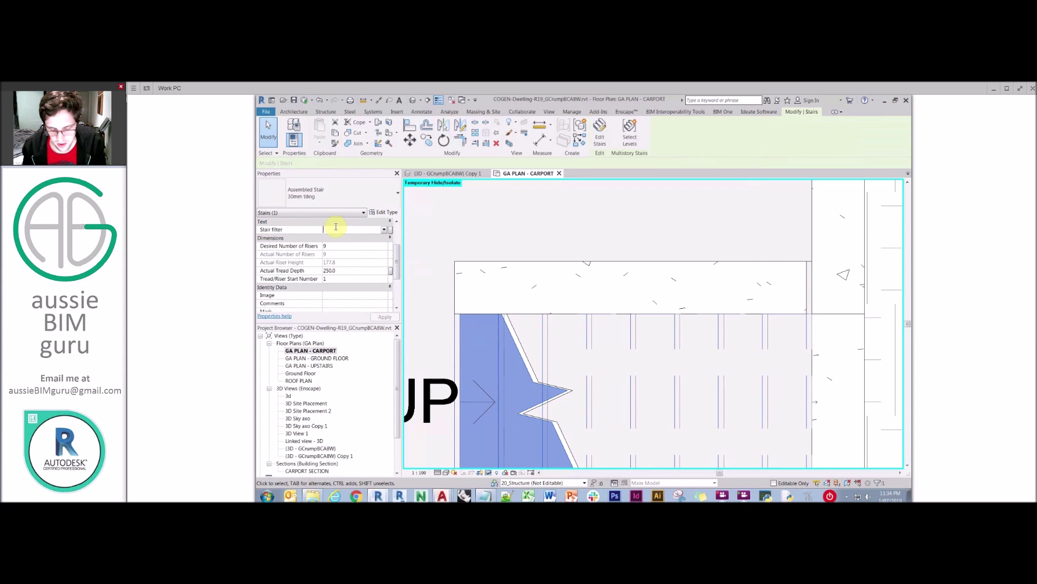
Set the cast-in-place concrete stair's Stair filter value to "Has finish above"
left_click(550, 325)
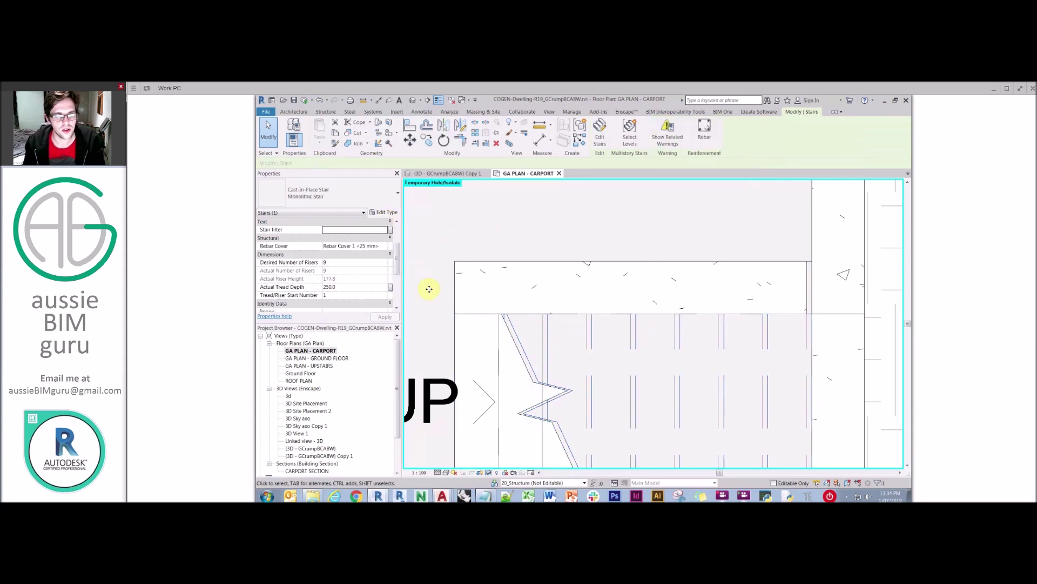
left_click(352, 230)
key("Caps_Lock")
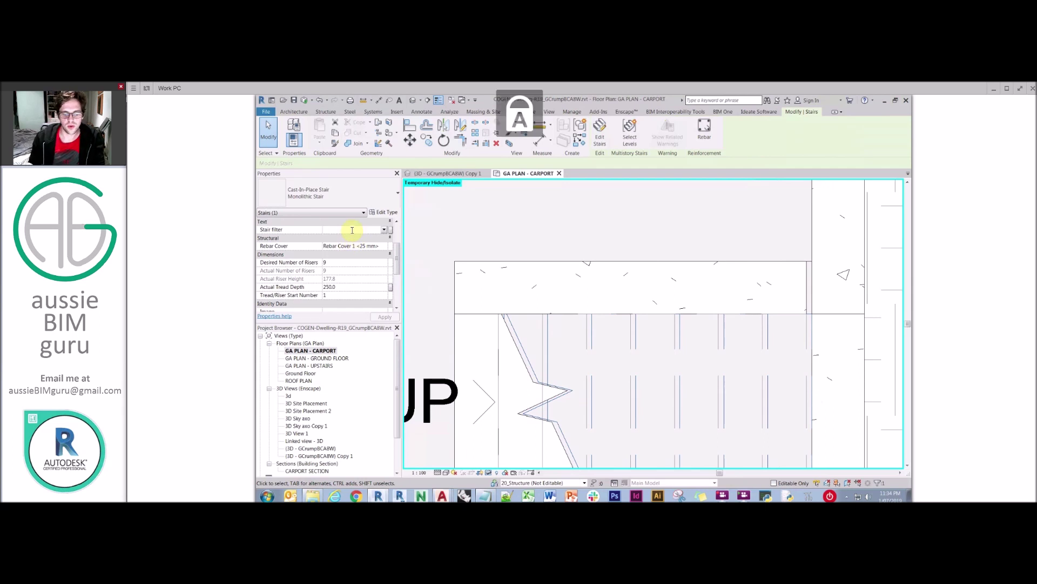
type("H")
key("Caps_Lock")
type("as finish above")
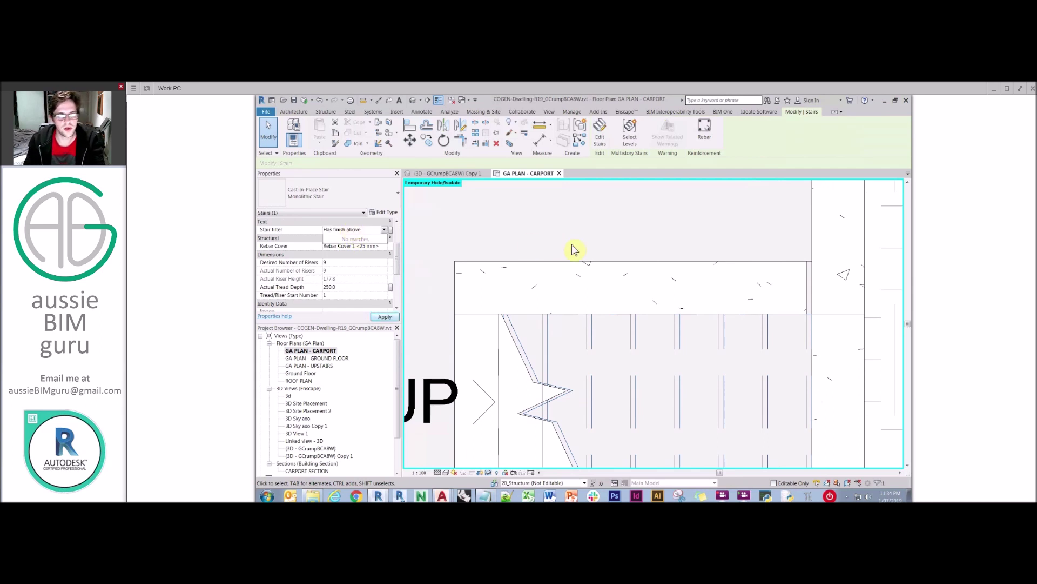
key("Return")
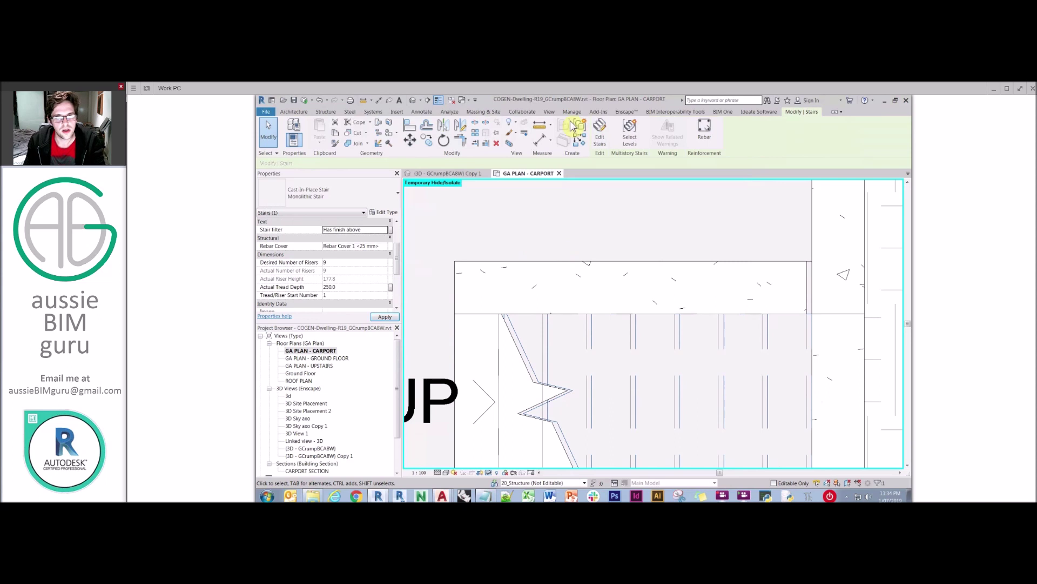
Create a new rule-based view filter named "Stair filter with finish"
left_click(548, 111)
left_click(330, 133)
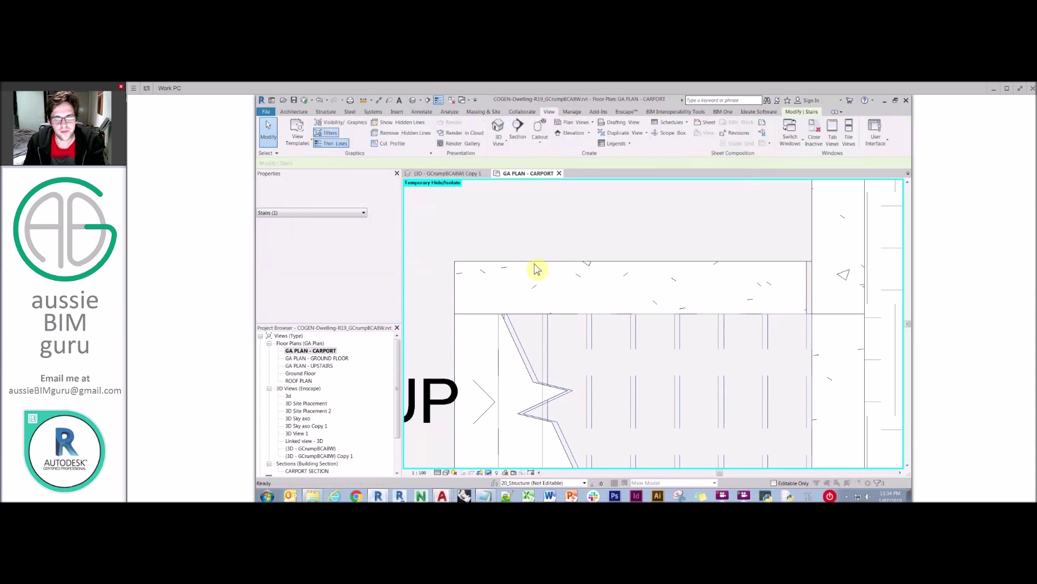
left_click(297, 376)
key("Caps_Lock")
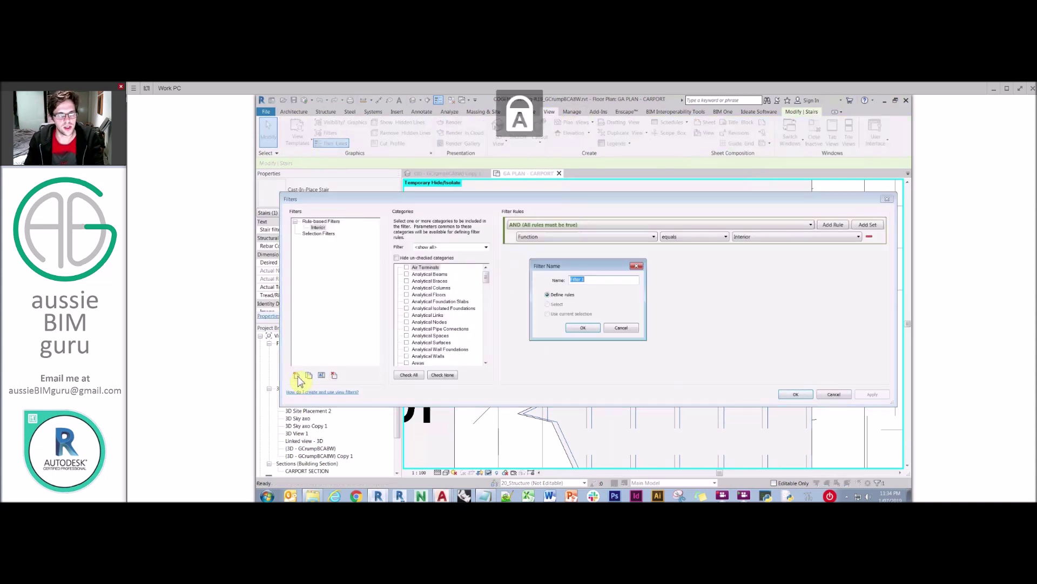
type("Stair filte")
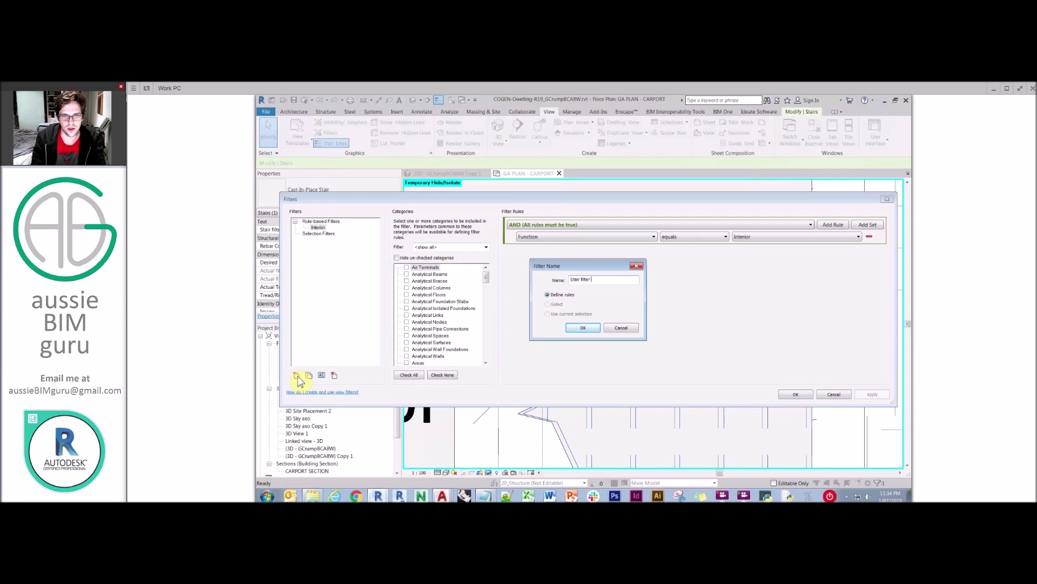
type("r with finis")
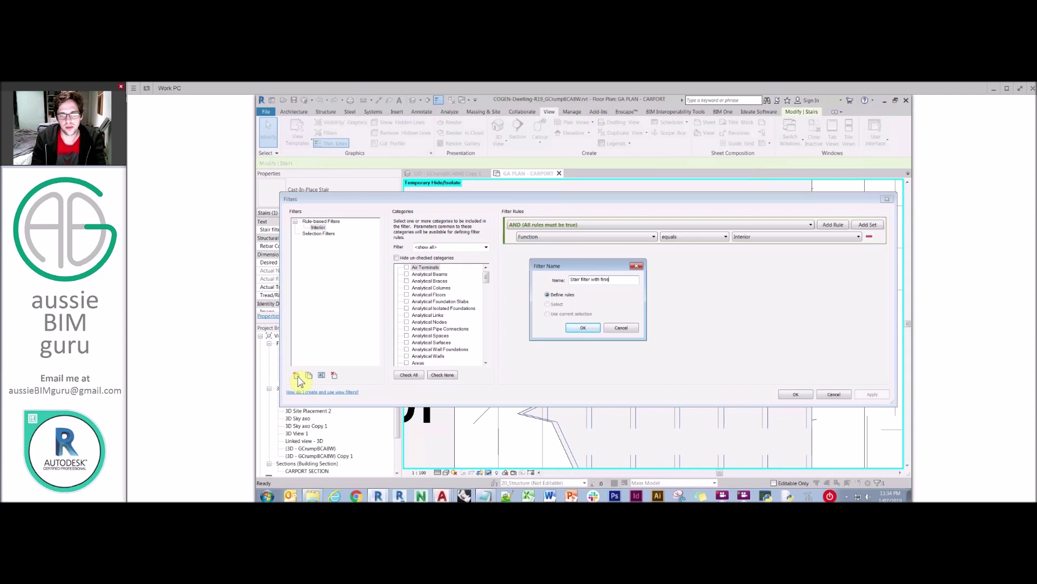
type("h")
key("Return")
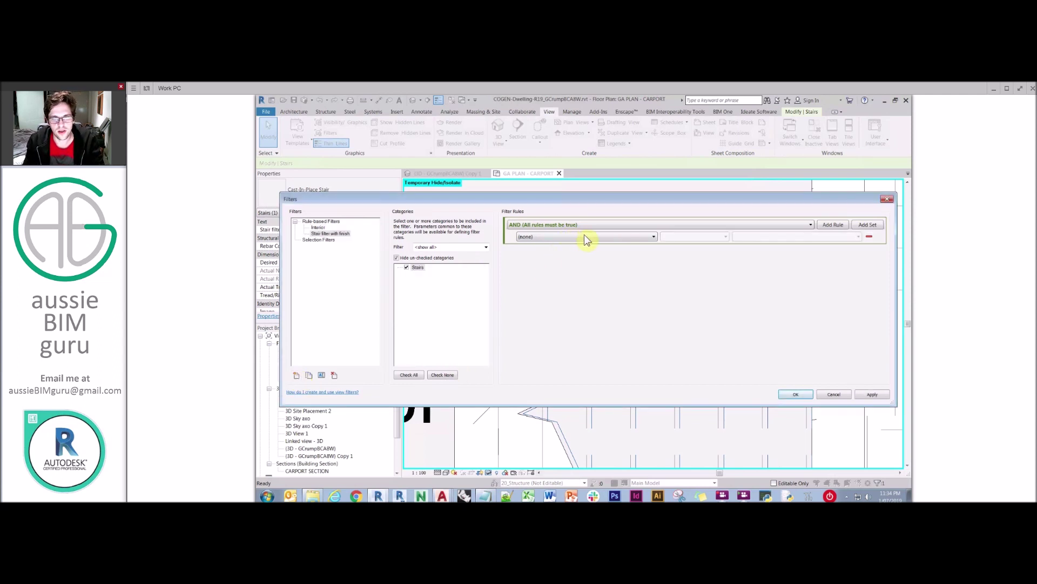
Define the filter's rule for the Stairs category as Stair filter equals "Has finish above", and save the filter
left_click(585, 237)
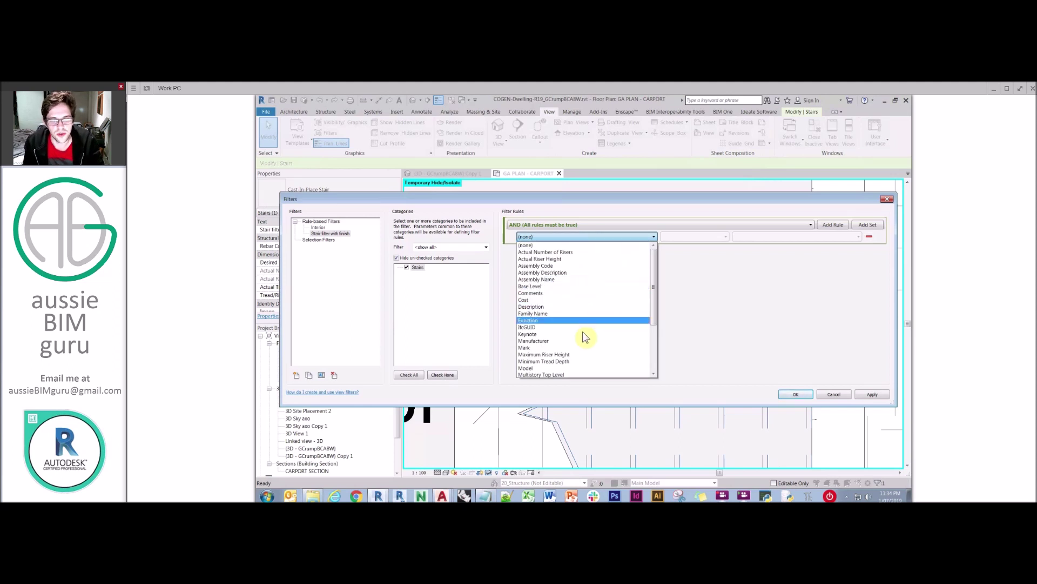
scroll(576, 321, "down", 4)
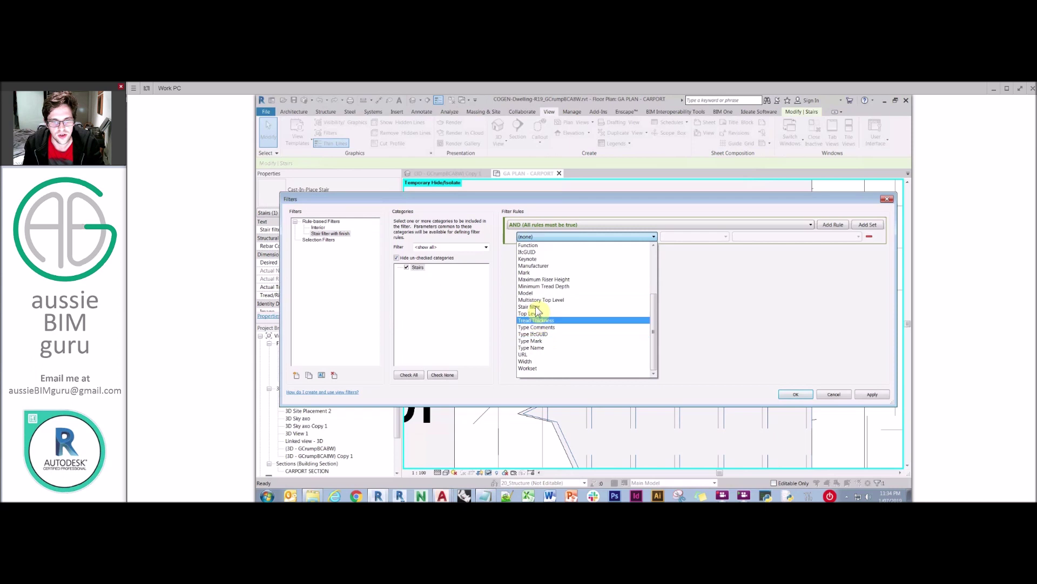
left_click(530, 306)
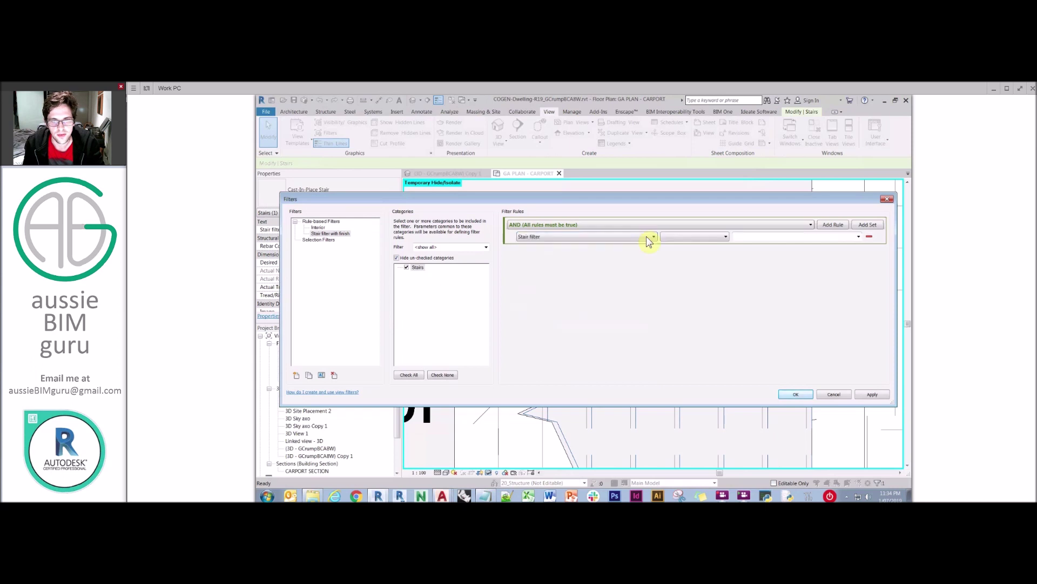
left_click(700, 238)
left_click(691, 243)
left_click(859, 237)
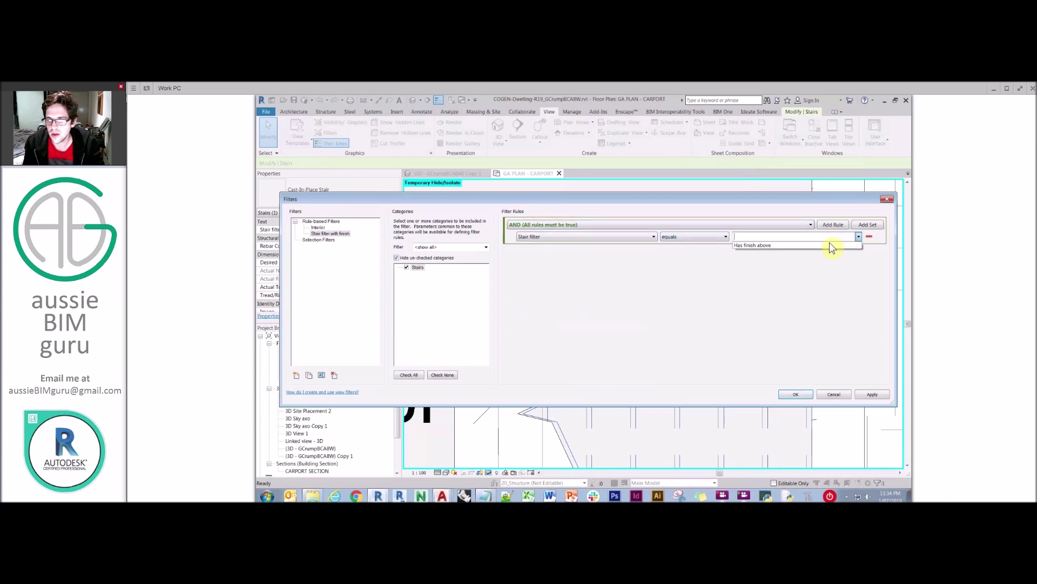
left_click(828, 246)
left_click(795, 394)
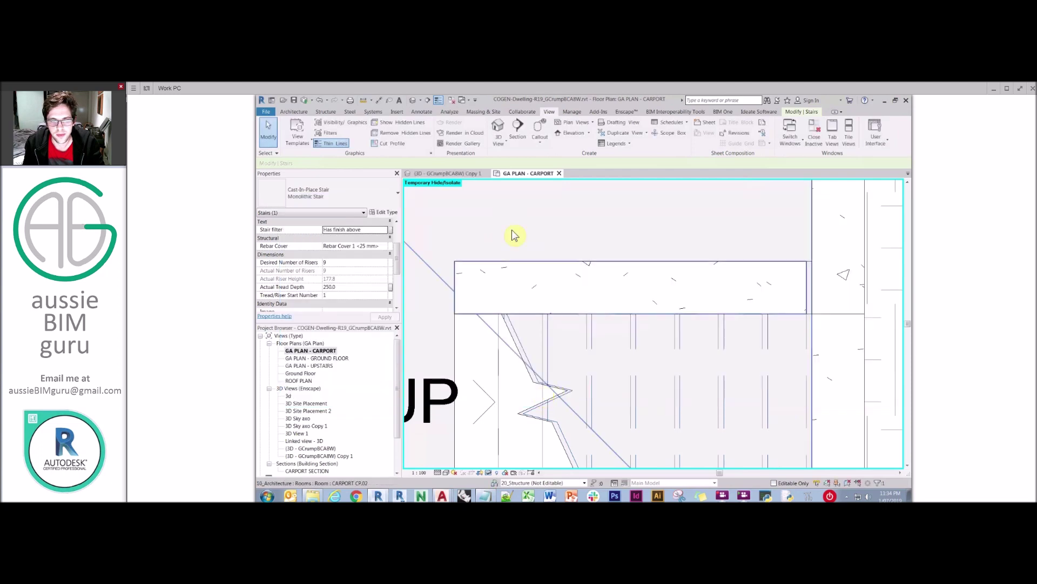
left_click(528, 220)
key("v")
key("g")
key("Escape")
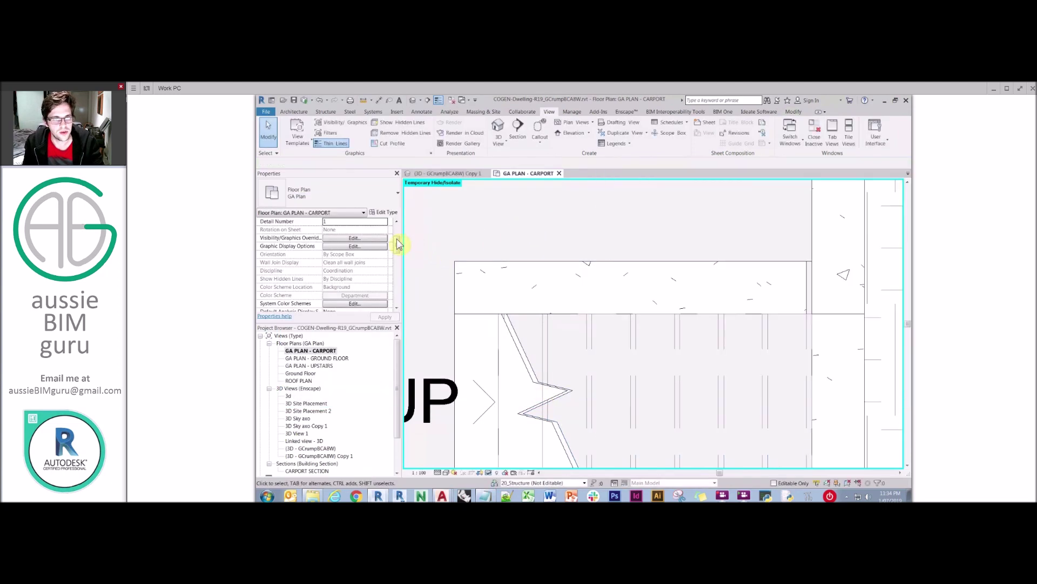
Add "Stair filter with finish" to the GA Plan view template's filter overrides, turn off its visibility, and apply the template
left_click_drag(398, 241, 389, 277)
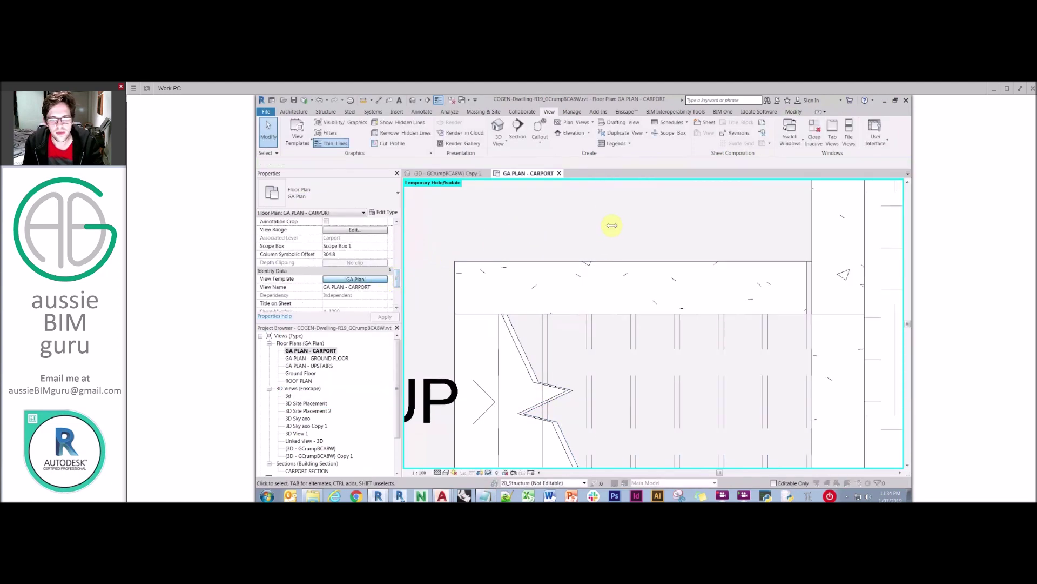
left_click(355, 279)
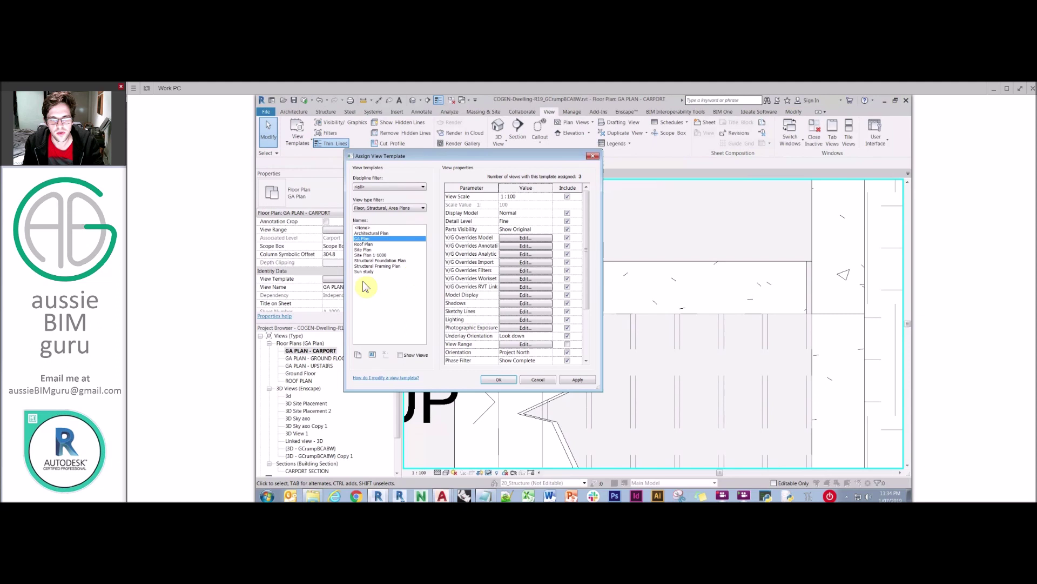
left_click(524, 270)
left_click(627, 356)
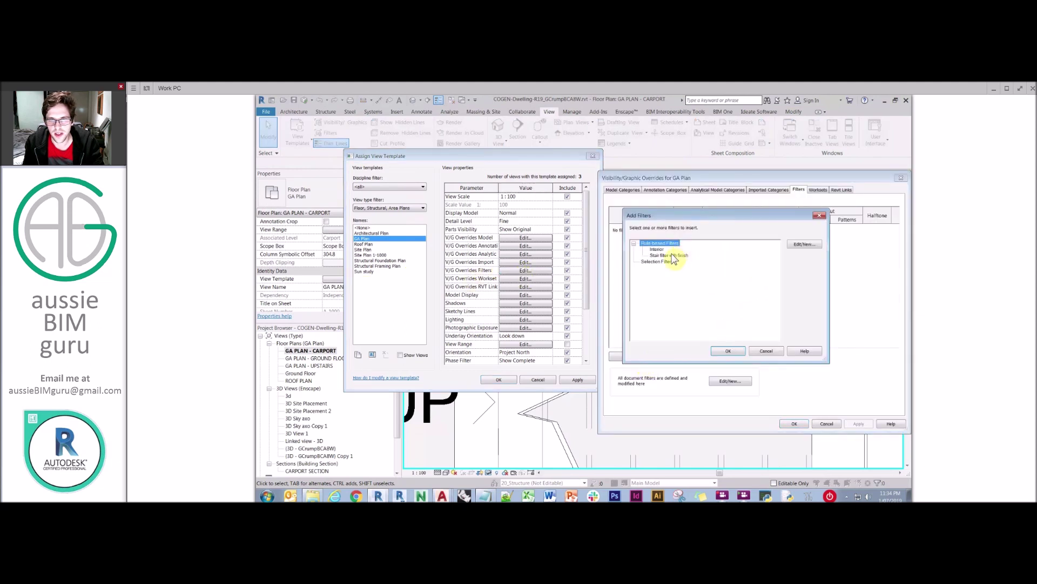
left_click(670, 255)
left_click(727, 350)
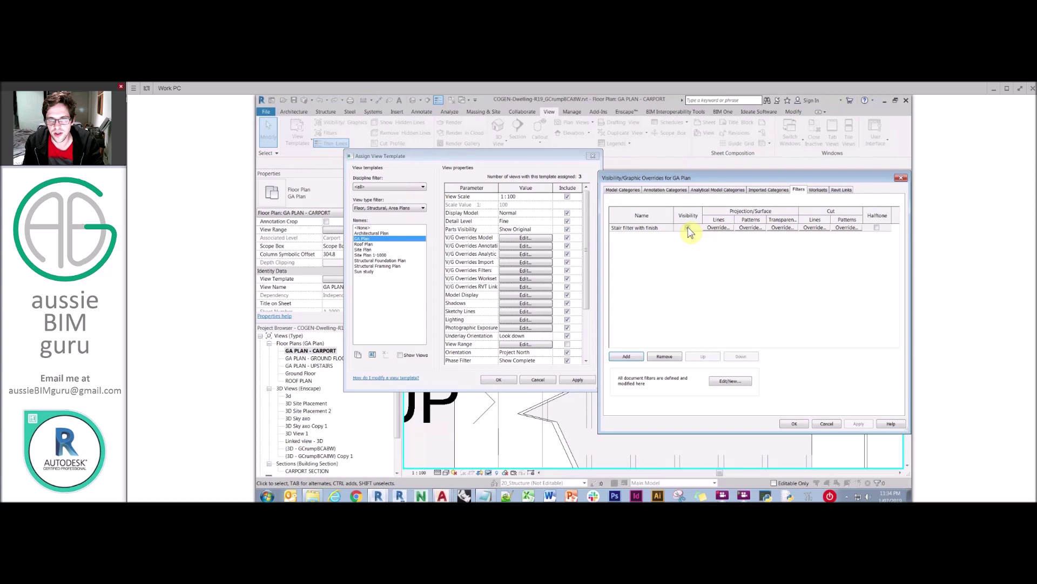
left_click(688, 228)
left_click(794, 423)
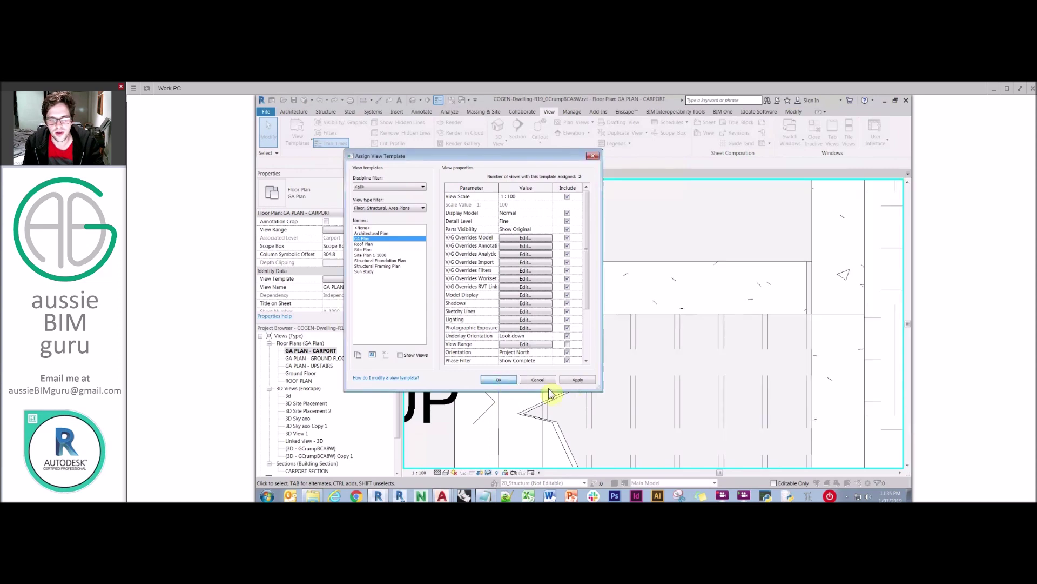
key("Return")
Set the Stair filter value of the curved cast-in-place stair in room CP.04 to "Has finish above", and clear the selection
scroll(647, 352, "down", 2)
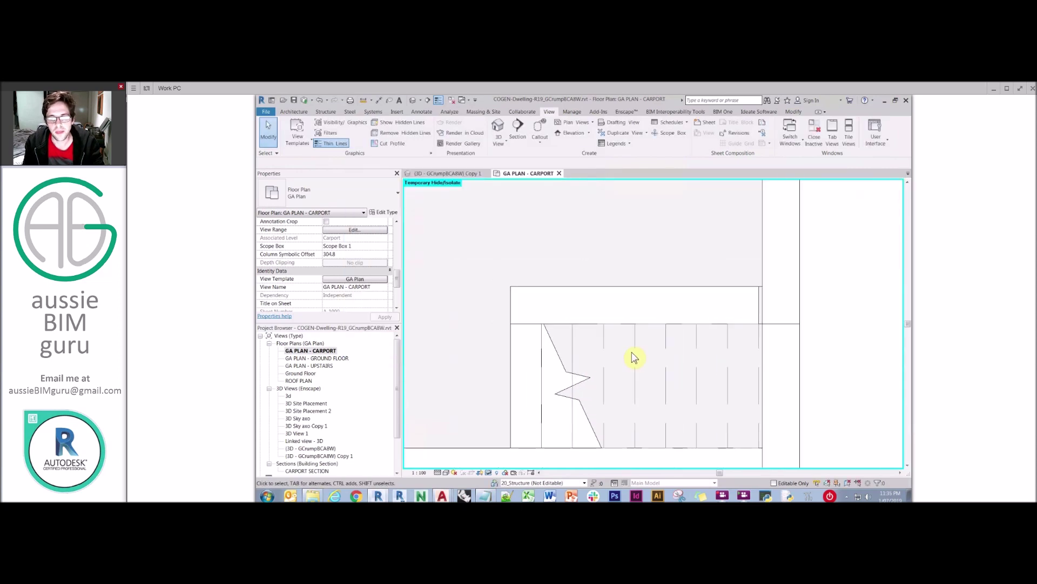
scroll(621, 310, "down", 2)
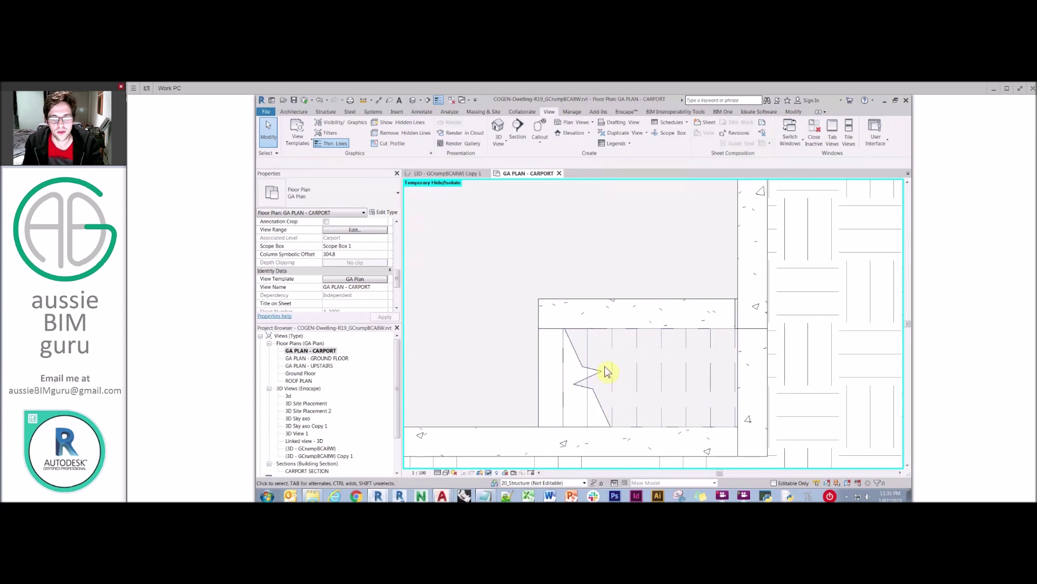
scroll(621, 354, "down", 2)
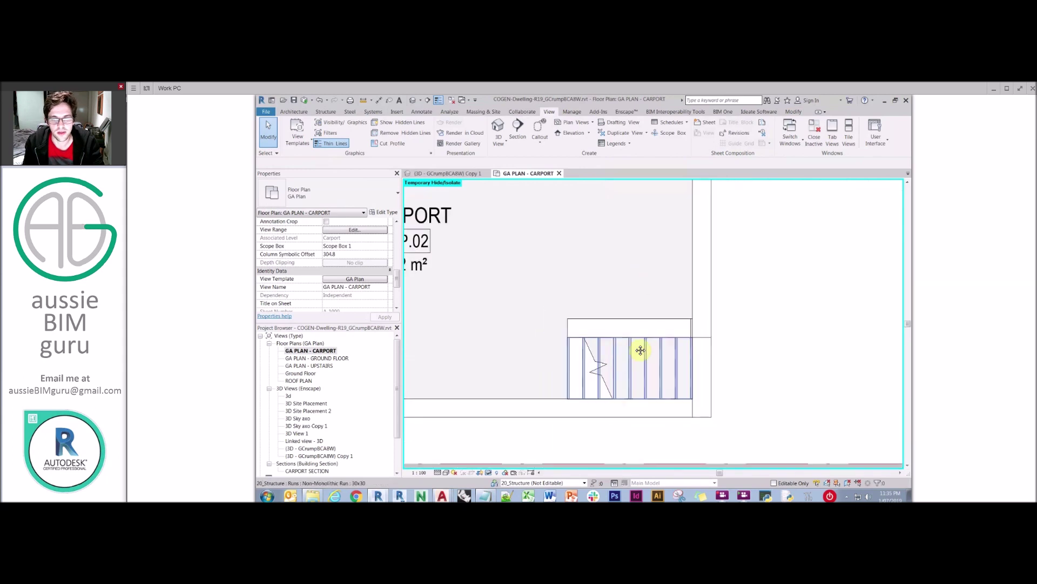
scroll(641, 350, "down", 1)
middle_click_drag(641, 350, 643, 351)
middle_click_drag(652, 312, 653, 310)
scroll(653, 310, "up", 2)
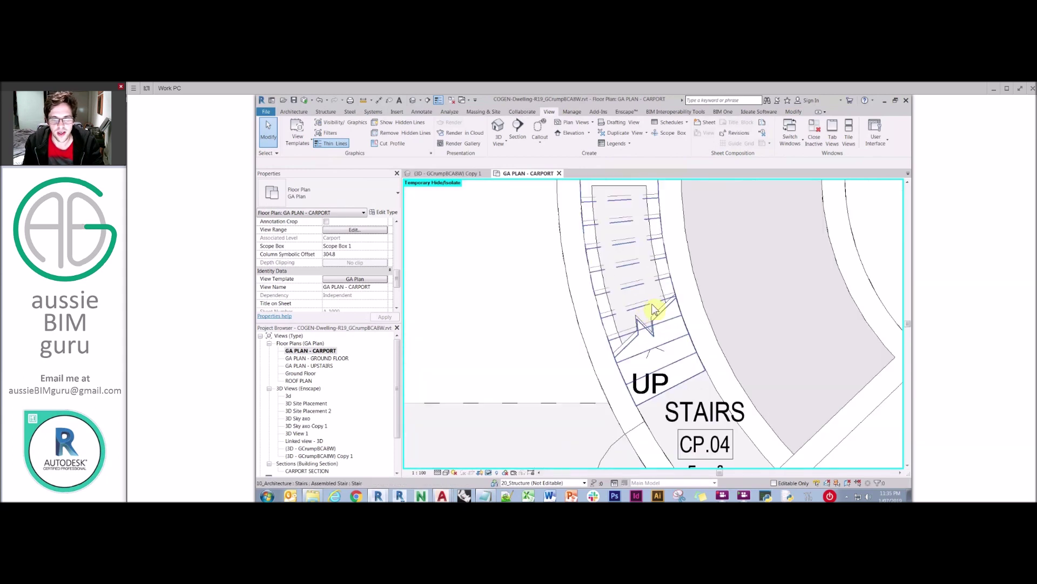
left_click(665, 279)
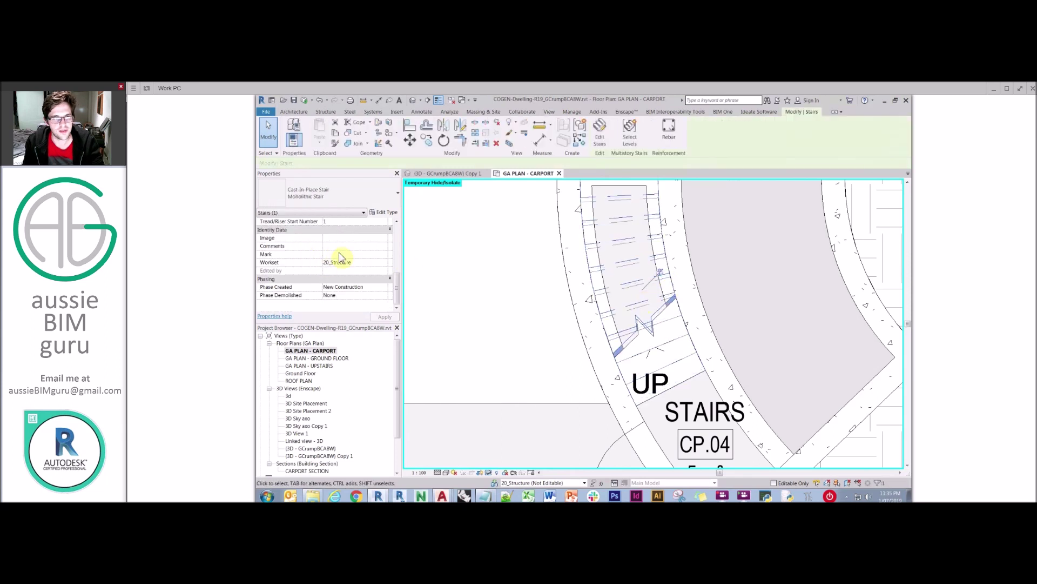
scroll(397, 284, "up", 3)
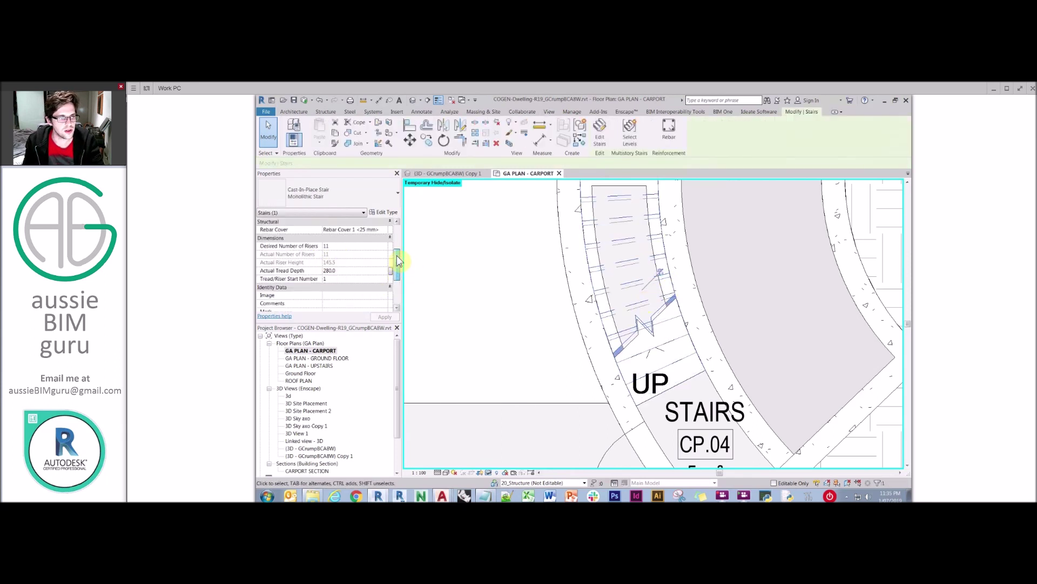
left_click(342, 231)
type("s")
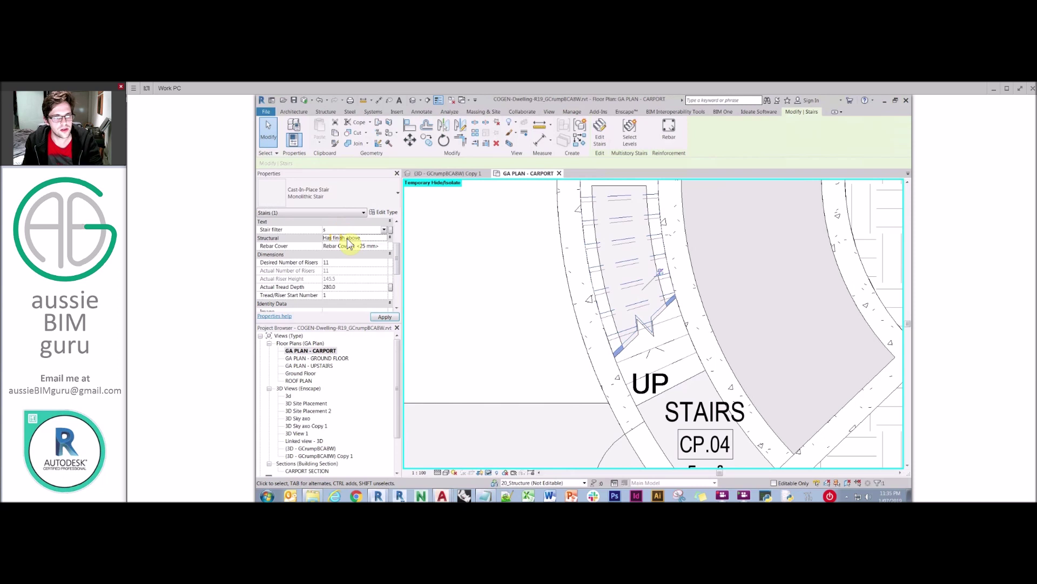
left_click(348, 239)
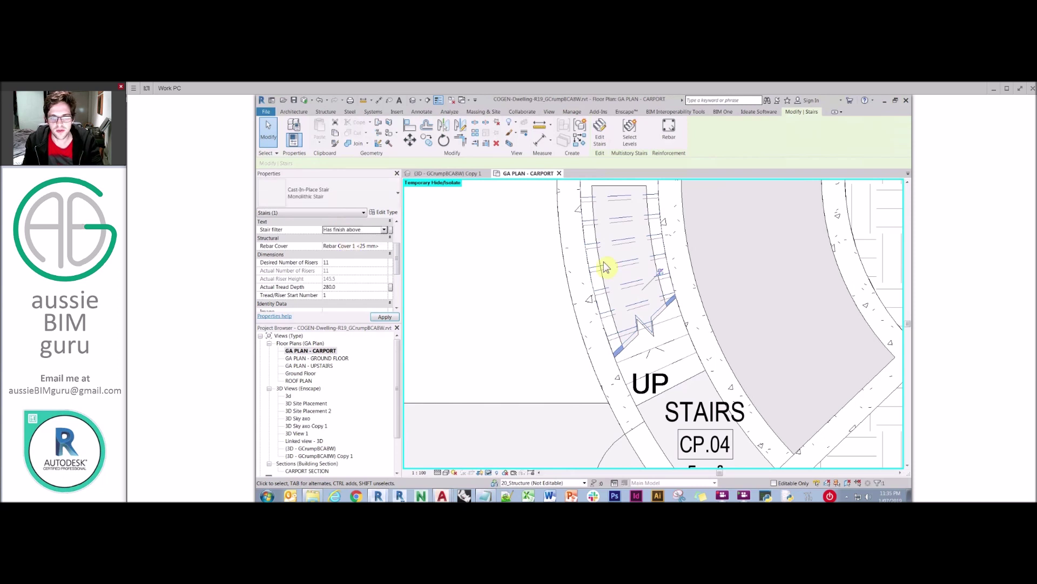
left_click(660, 328)
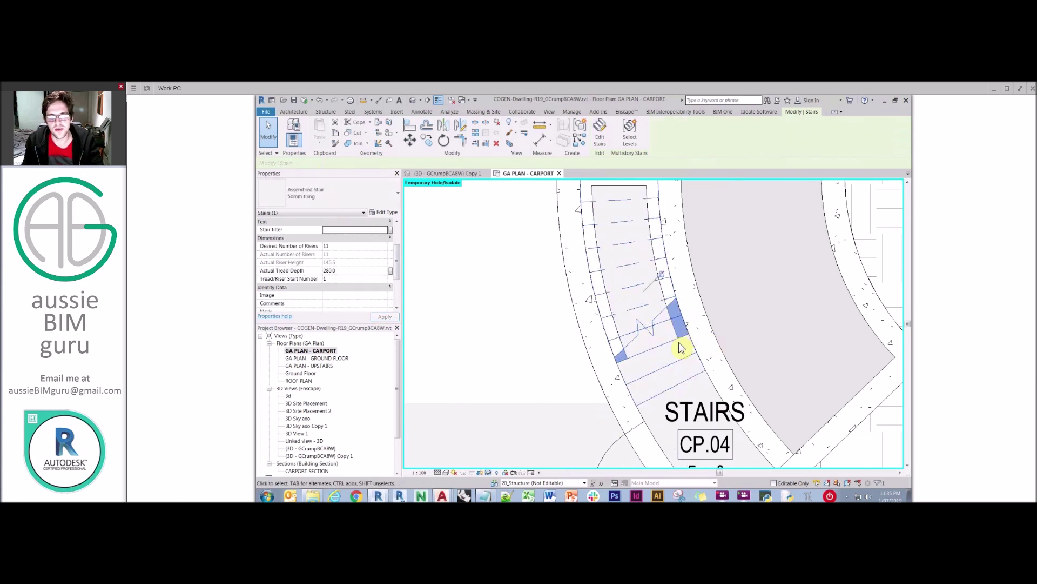
left_click(542, 272)
Open the default 3D view and select the stair nosing array on the straight external stair
scroll(541, 271, "down", 5)
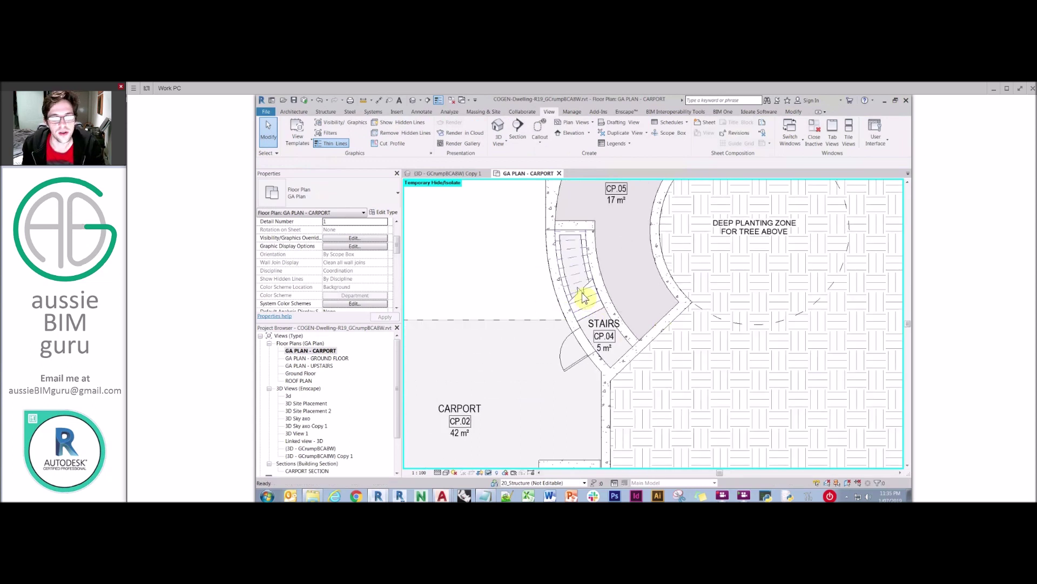
scroll(579, 296, "down", 2)
middle_click_drag(563, 364, 595, 313)
scroll(592, 386, "up", 4)
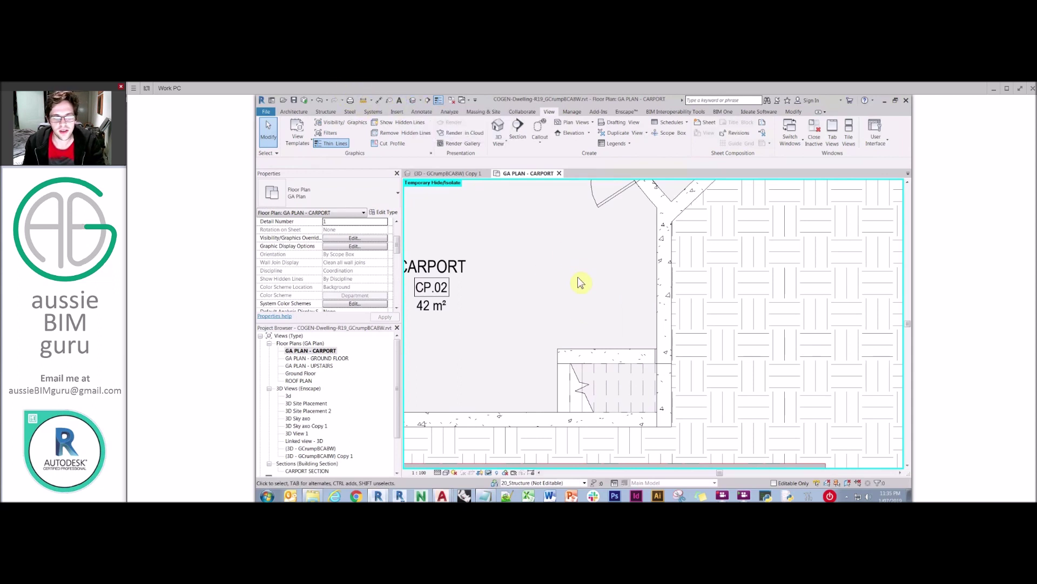
left_click(416, 102)
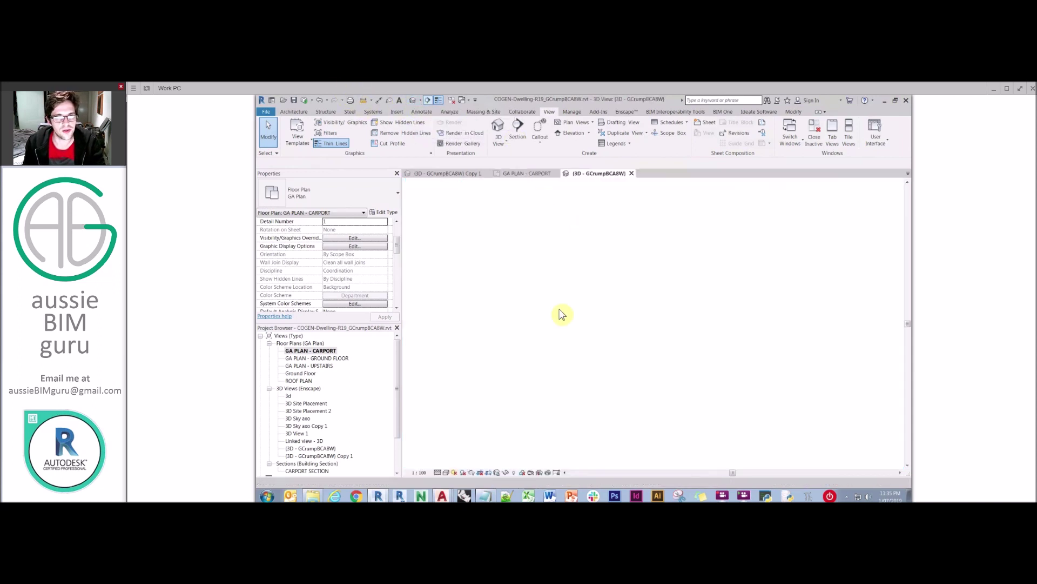
scroll(631, 399, "up", 3)
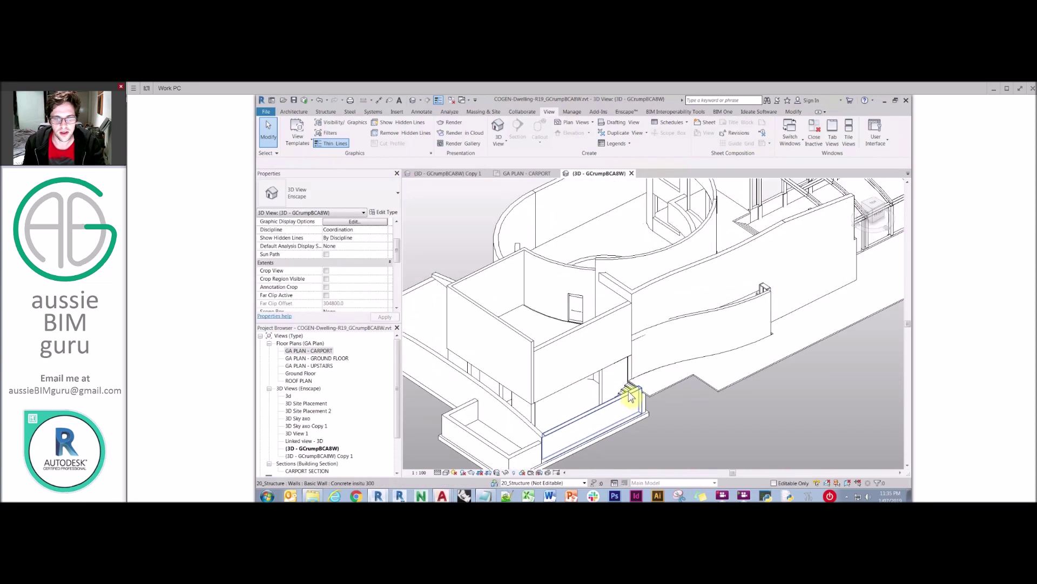
scroll(631, 399, "up", 4)
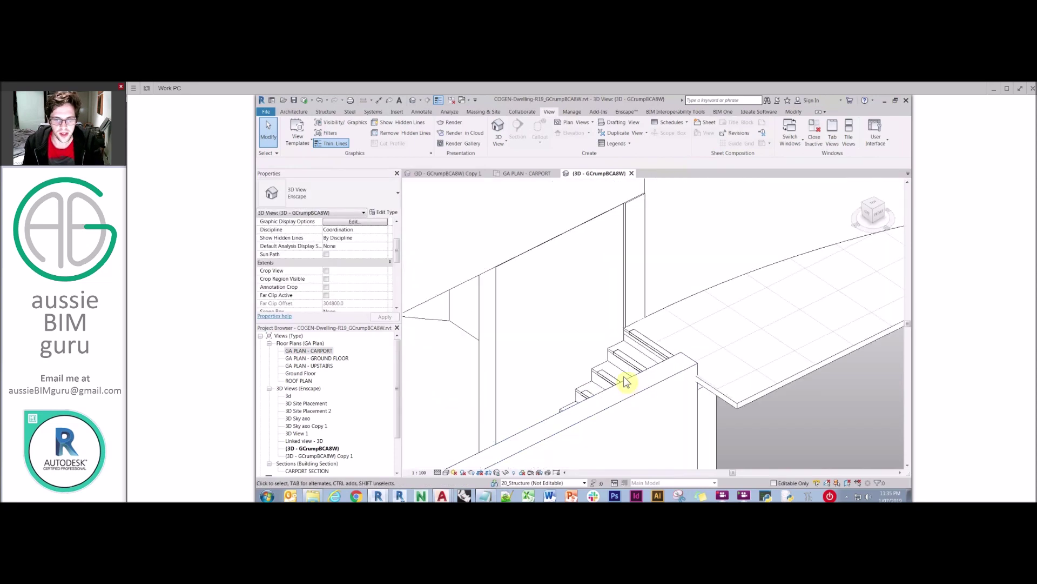
left_click(619, 343)
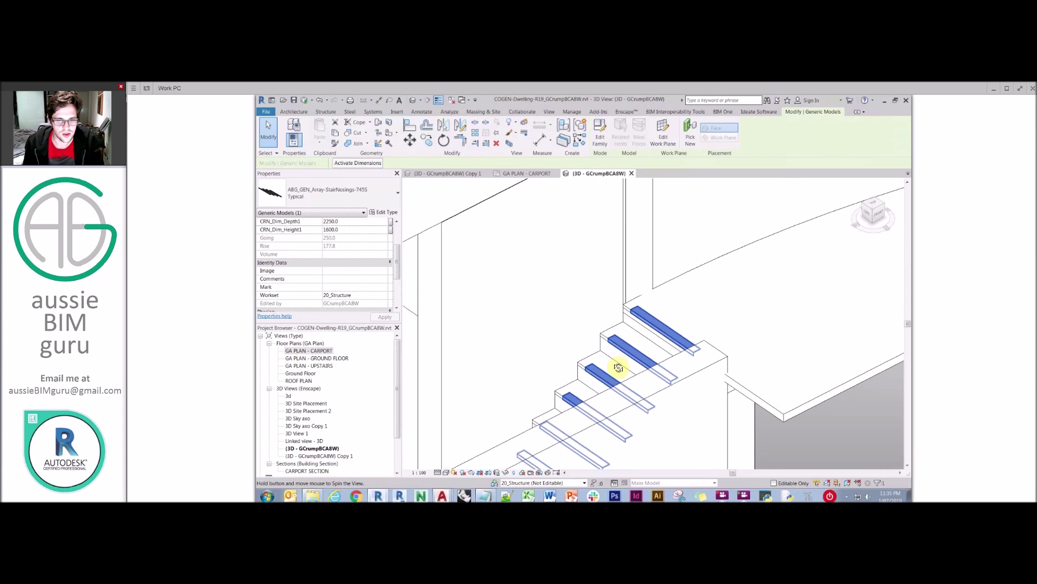
Select a single nested nosing within the stair nosing array and open its family for editing
middle_click_drag(618, 367, 617, 392, "shift")
middle_click_drag(617, 391, 654, 260)
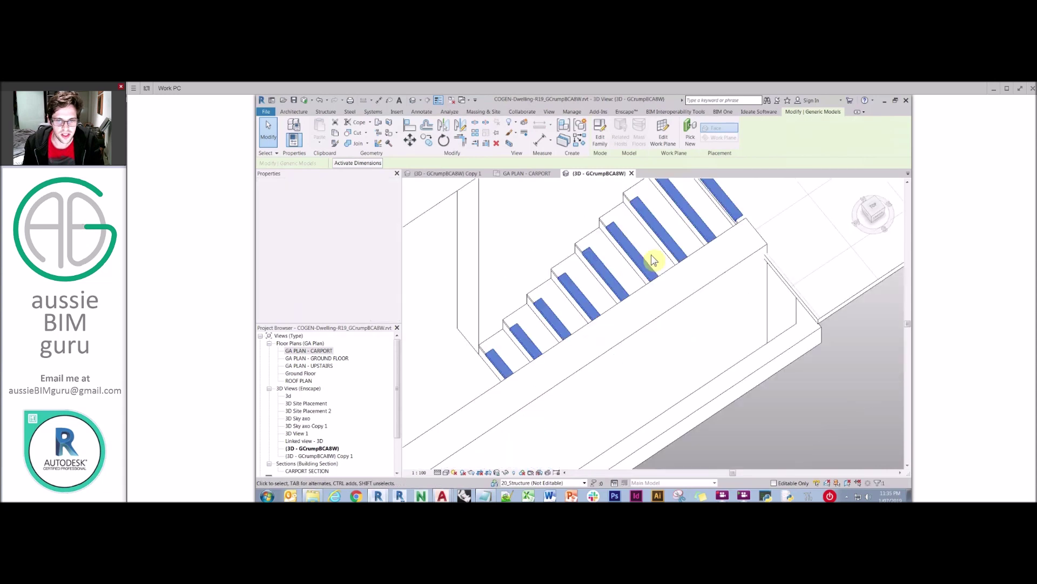
scroll(655, 316, "down", 1)
middle_click_drag(655, 316, 655, 367)
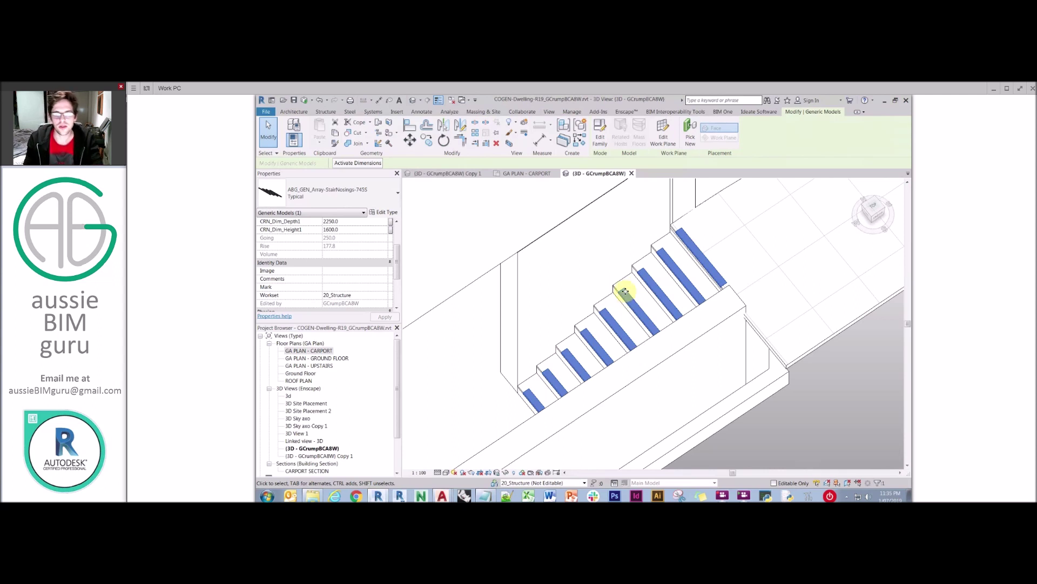
key("Tab")
left_click(627, 297)
left_click(627, 296)
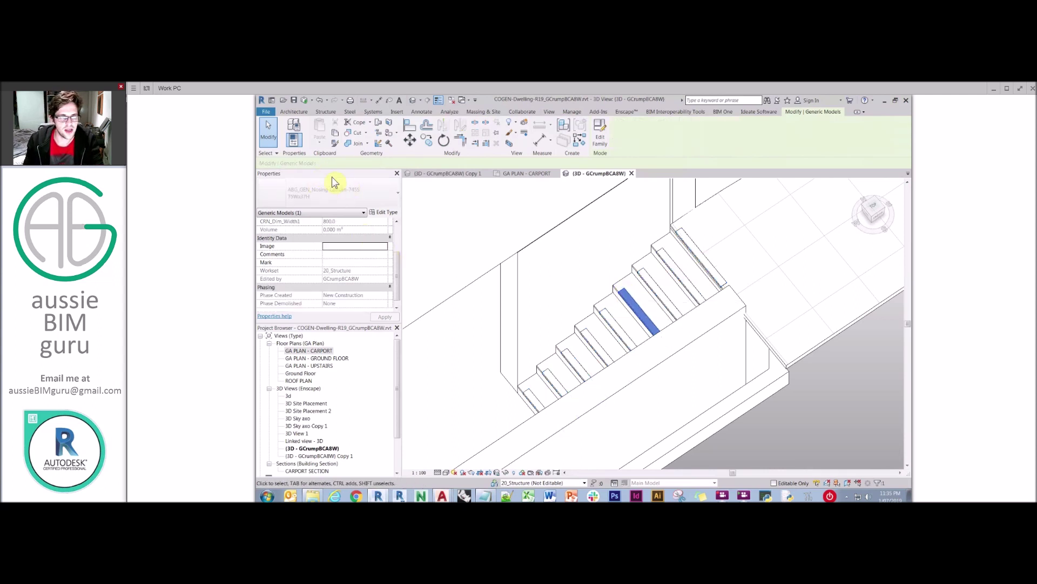
left_click(600, 135)
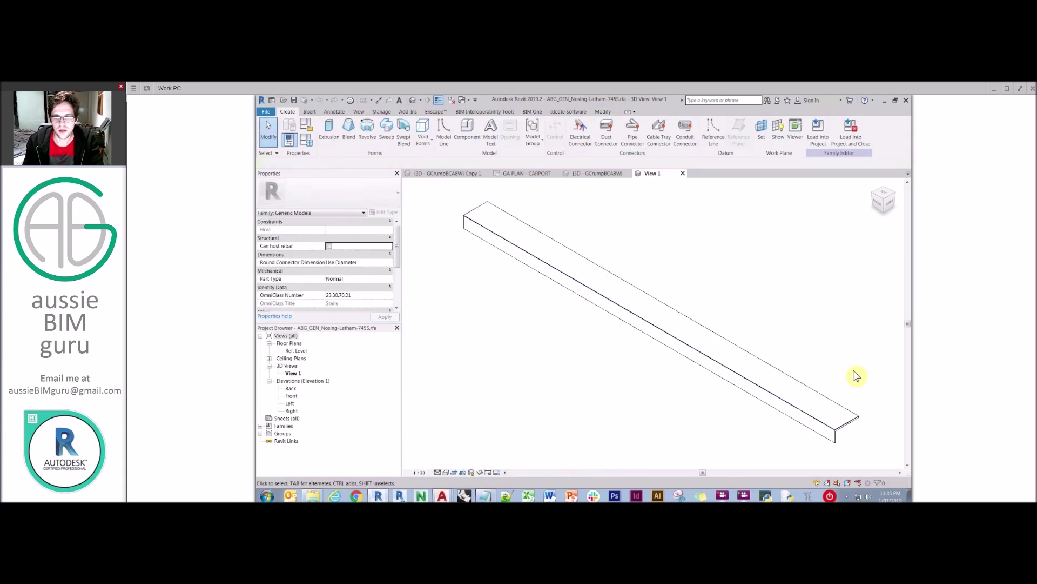
Inspect the vertical front extrusion and the flat tread extrusion of the nosing, and clear the selection
scroll(856, 378, "up", 3)
left_click(769, 418)
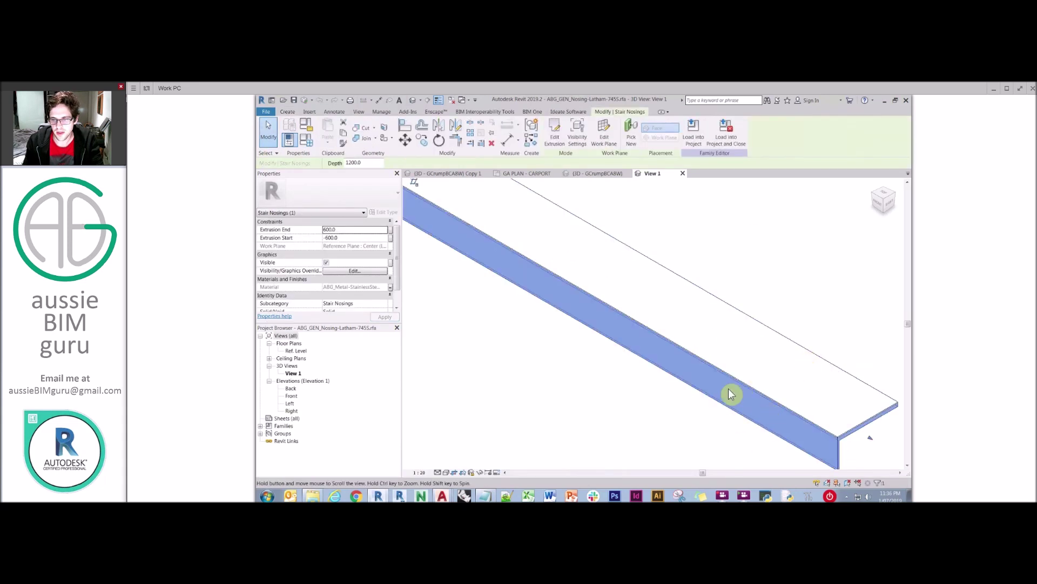
scroll(745, 395, "down", 3)
key("Escape")
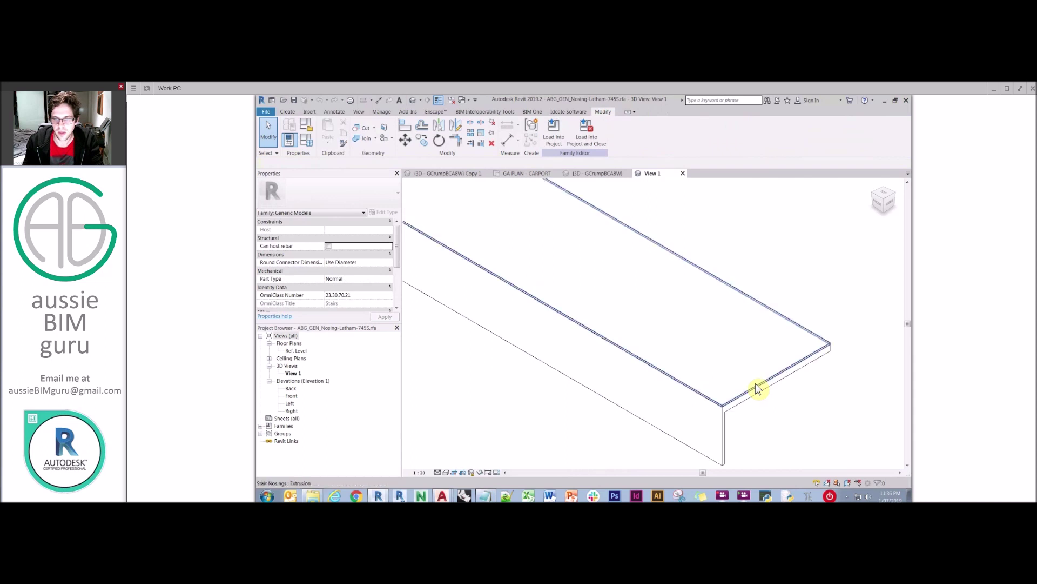
left_click(752, 389)
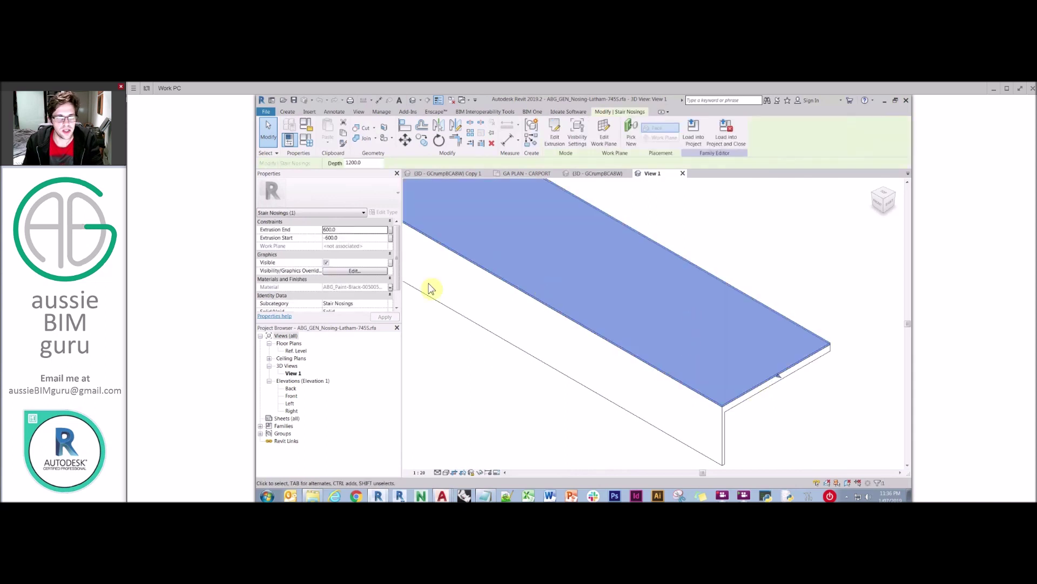
left_click(466, 448)
Display the nosing family's 3D view in the Realistic visual style to examine its ribbed material
left_click(446, 472)
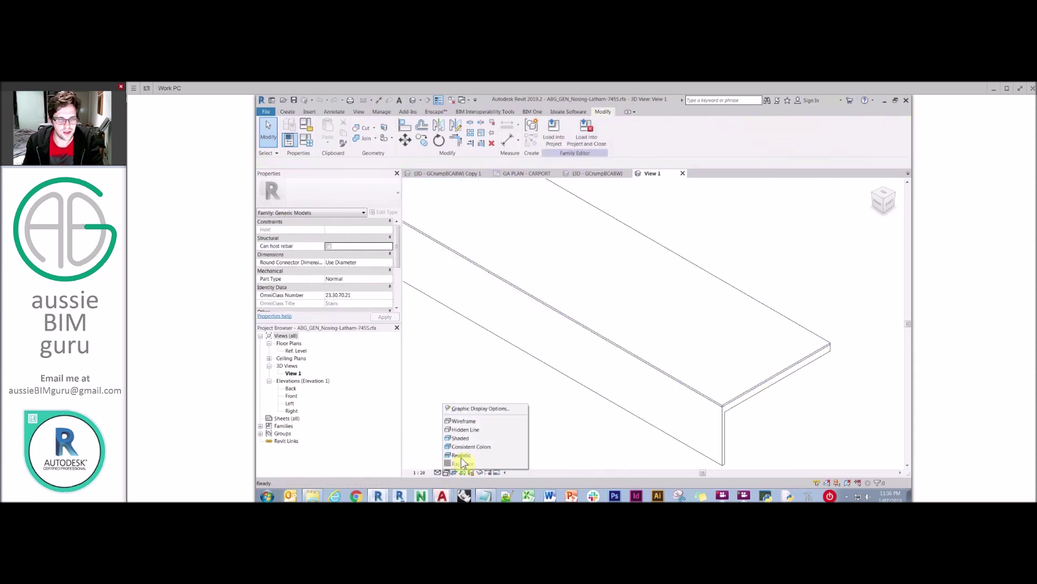
left_click(475, 454)
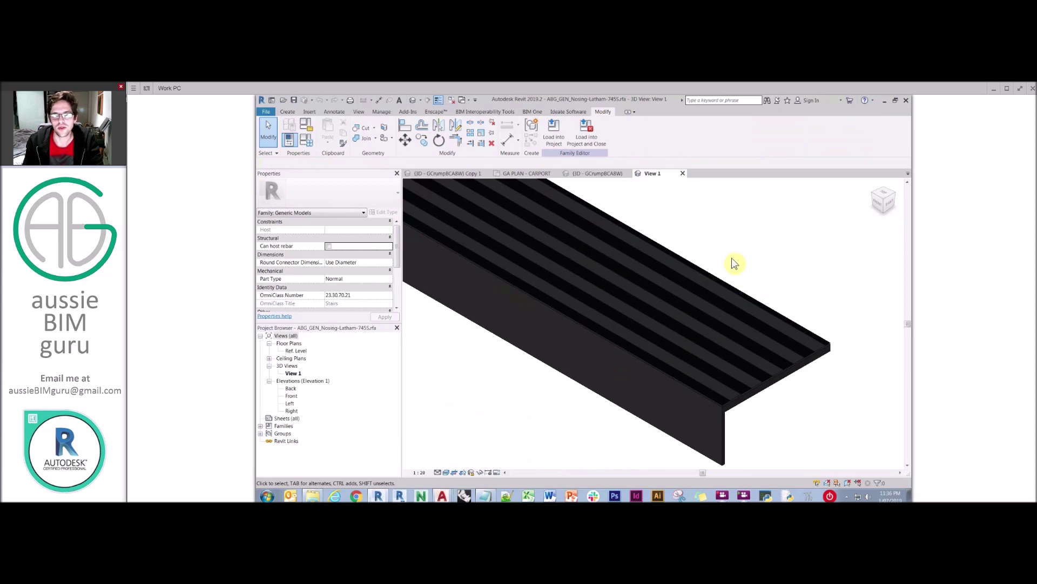
scroll(621, 339, "down", 5)
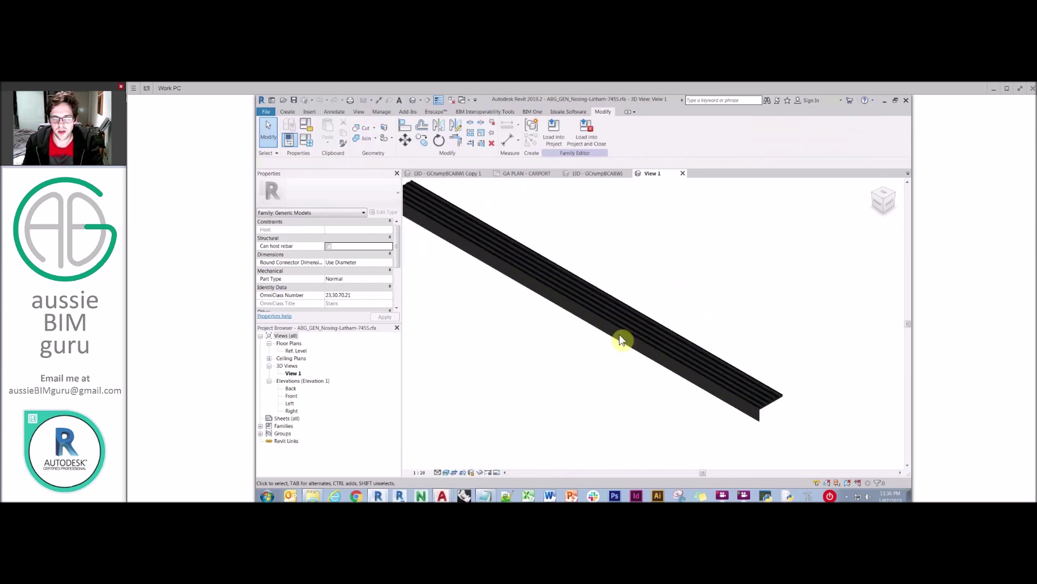
Close the single nosing family without saving, and open the external stair's nosing array family for editing
left_click(683, 173)
left_click(619, 301)
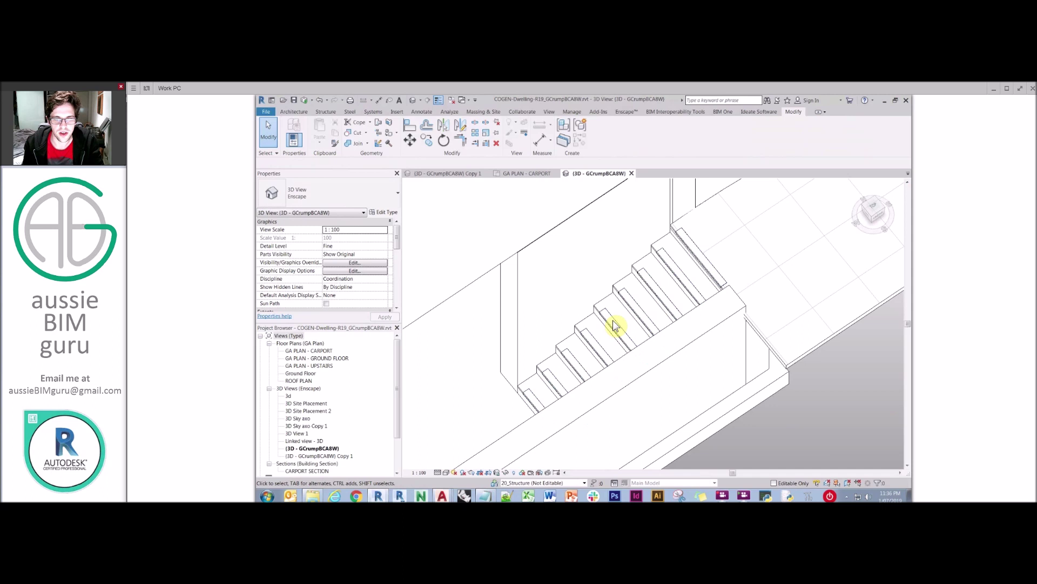
left_click(617, 326)
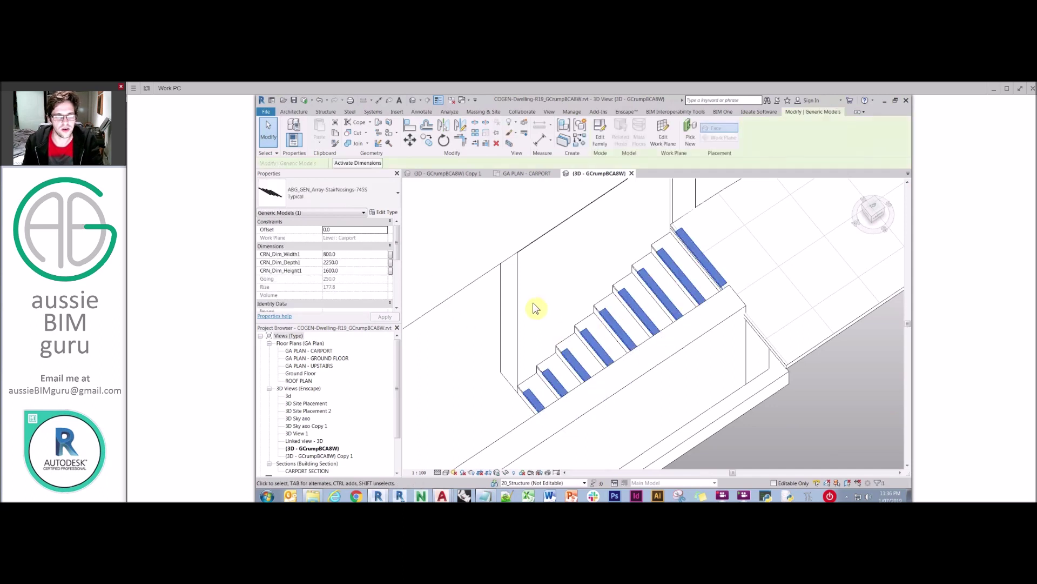
middle_click_drag(564, 319, 660, 252, "shift")
left_click(601, 135)
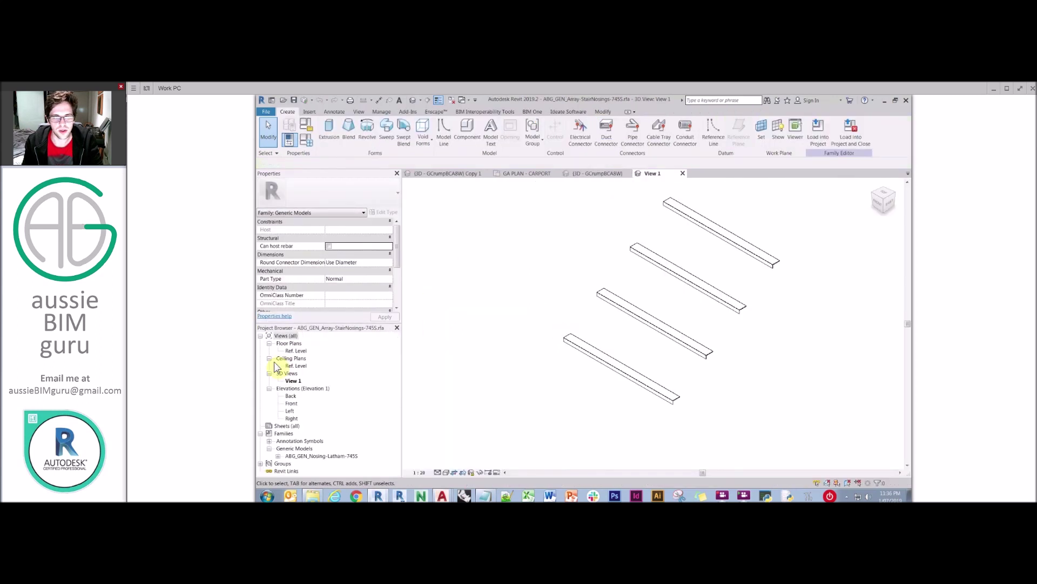
Open the Ref. Level plan of the array family and review the type properties of the lowest nested nosing
double_click(297, 350)
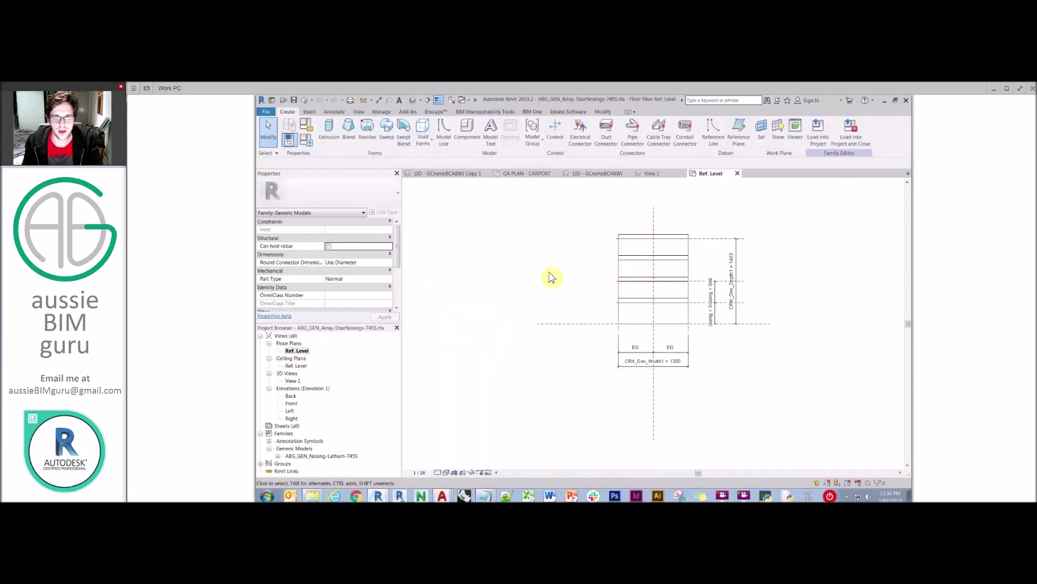
scroll(724, 325, "up", 5)
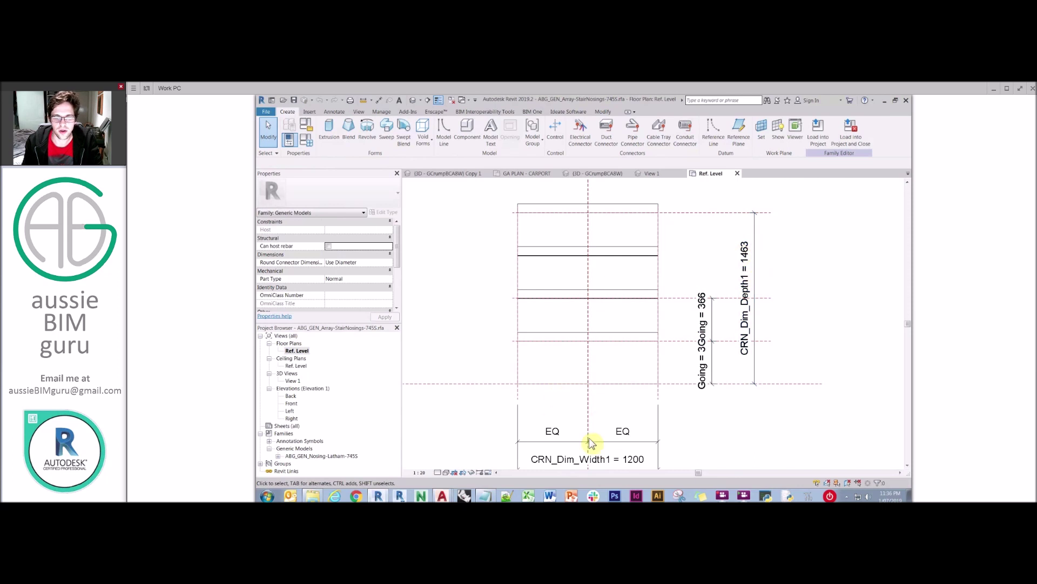
left_click(620, 335)
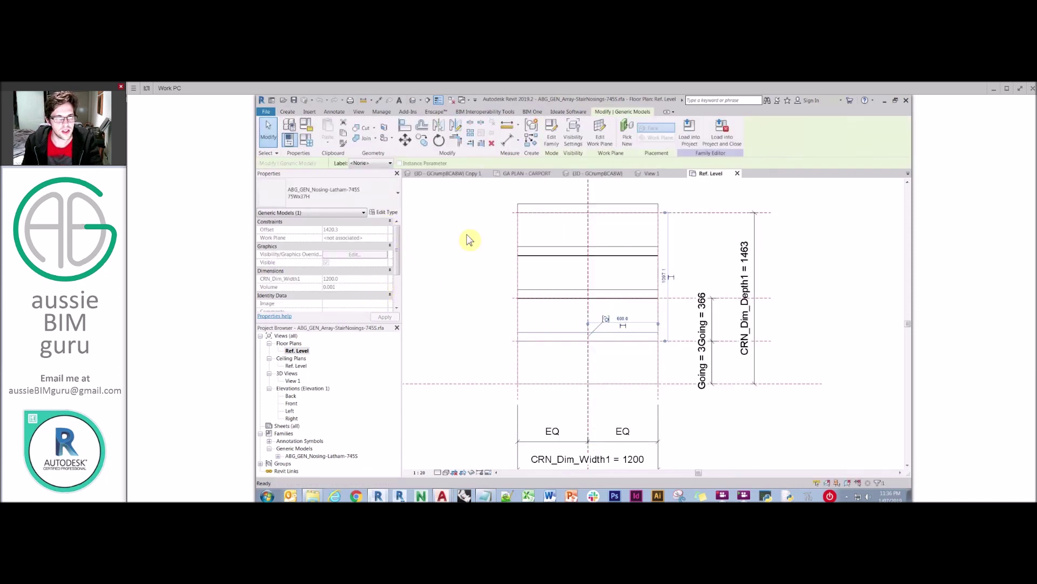
left_click(384, 212)
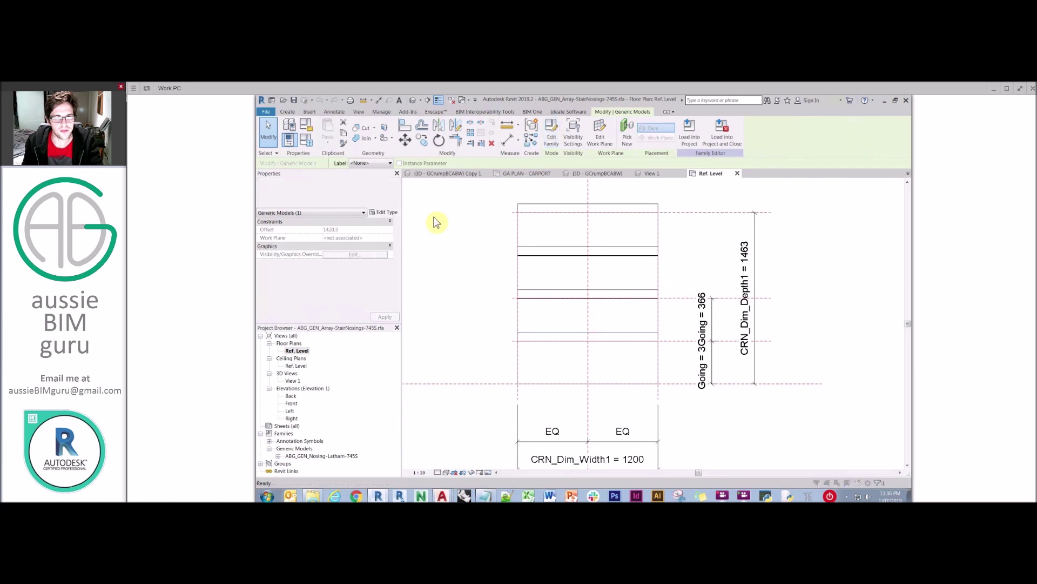
left_click_drag(745, 316, 745, 402)
key("Escape")
key("Escape")
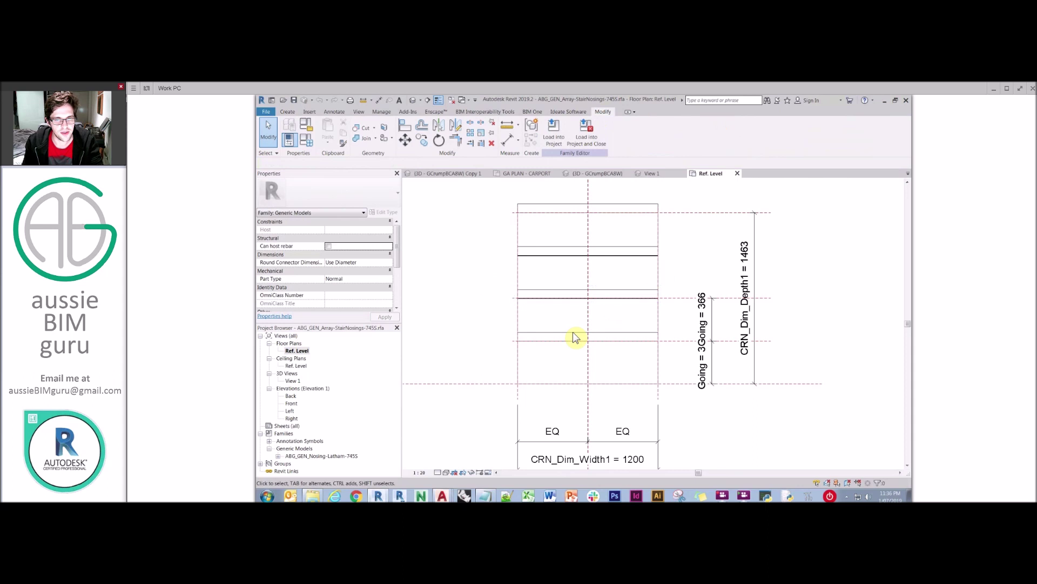
Check the family parameter association of the lowest nosing's CRN_Dim_Width1 inside its array group, and finish the group edit
left_click(574, 334)
left_click(551, 132)
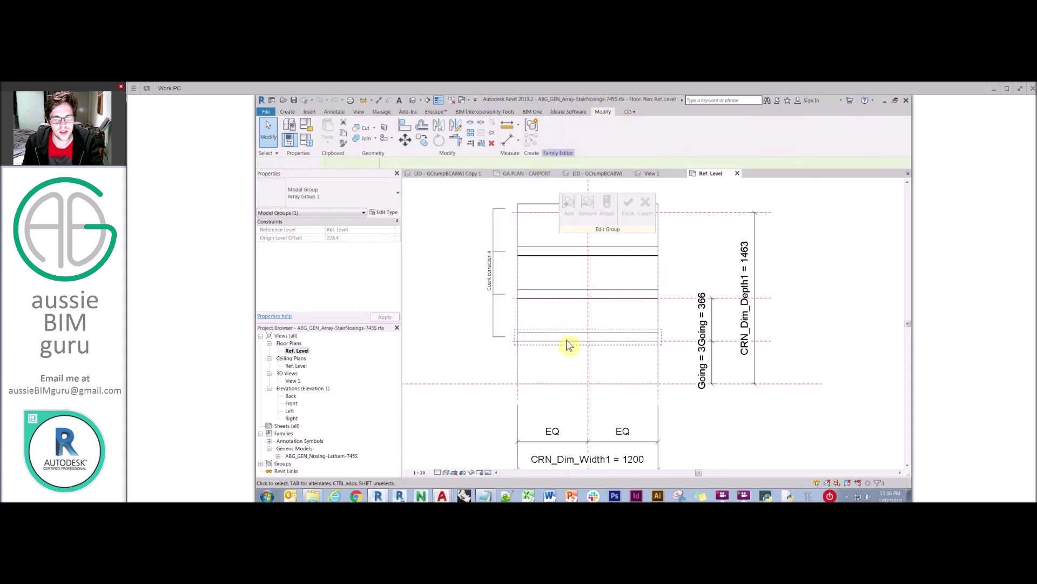
left_click(566, 339)
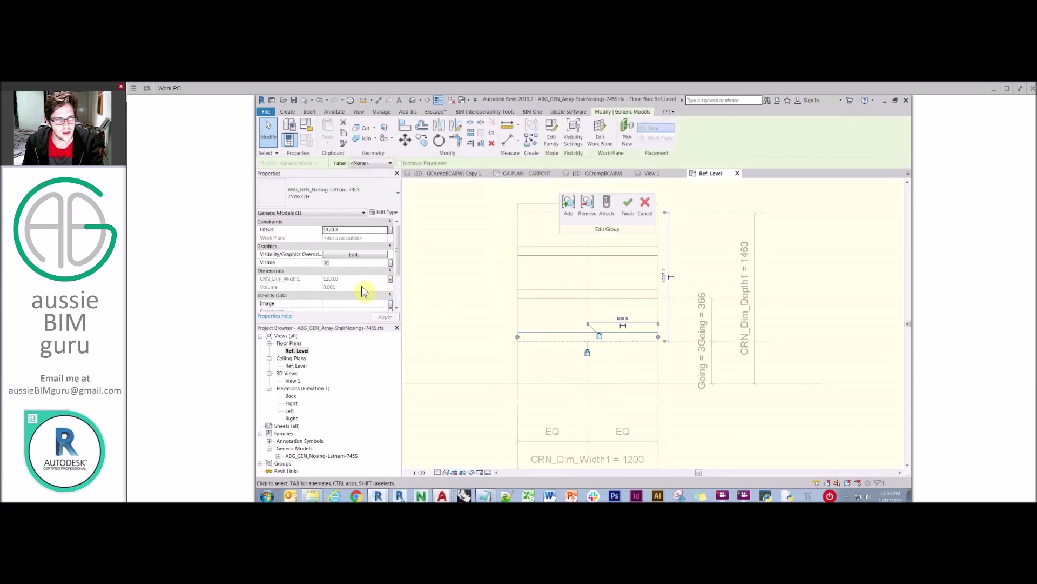
left_click(390, 279)
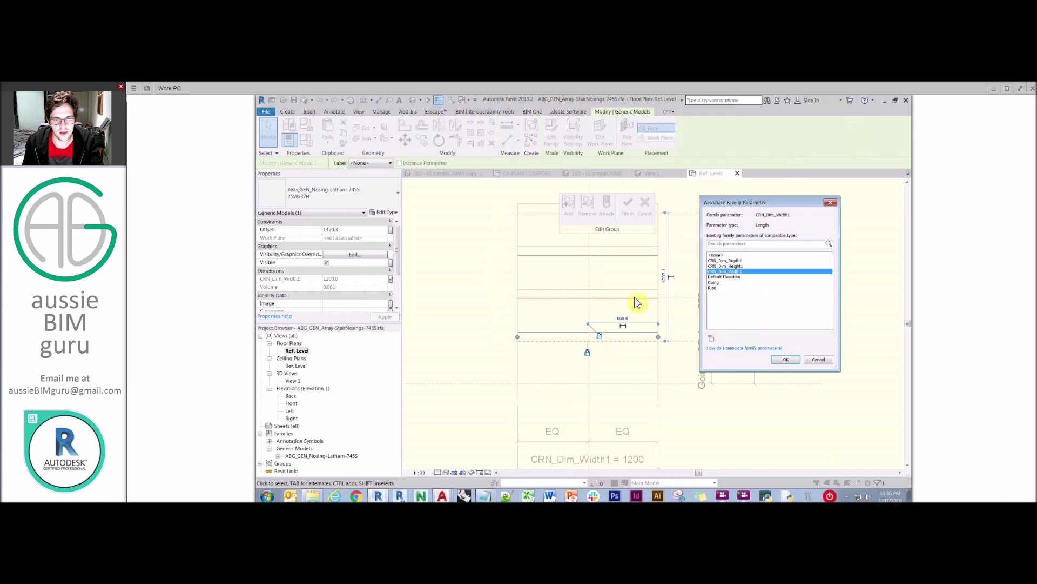
key("Return")
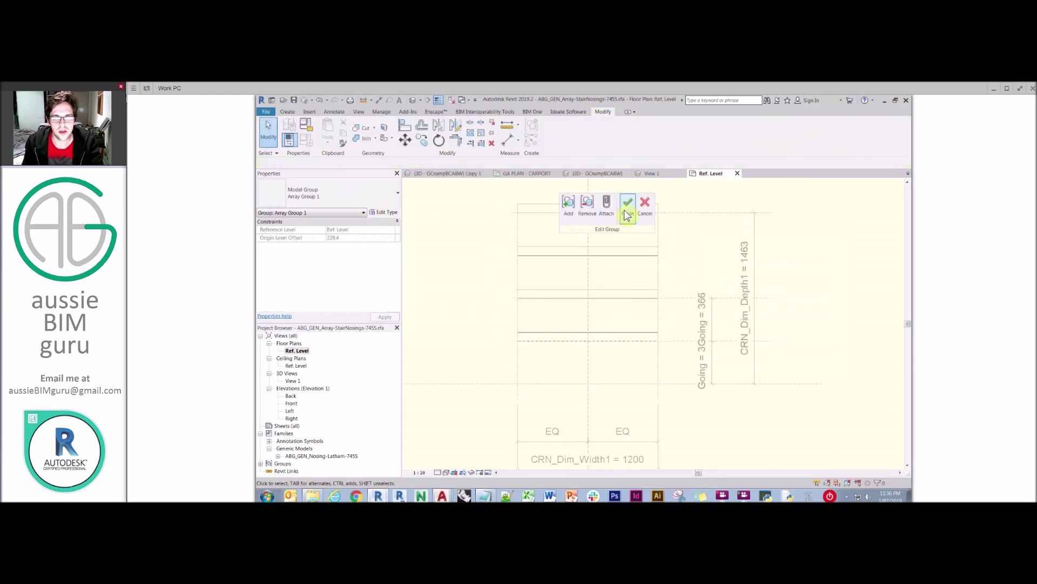
left_click(628, 205)
Open the Left elevation and examine the Rise and CRN_Dim_Height1 dimensions and the uppermost nosing's array group
double_click(290, 411)
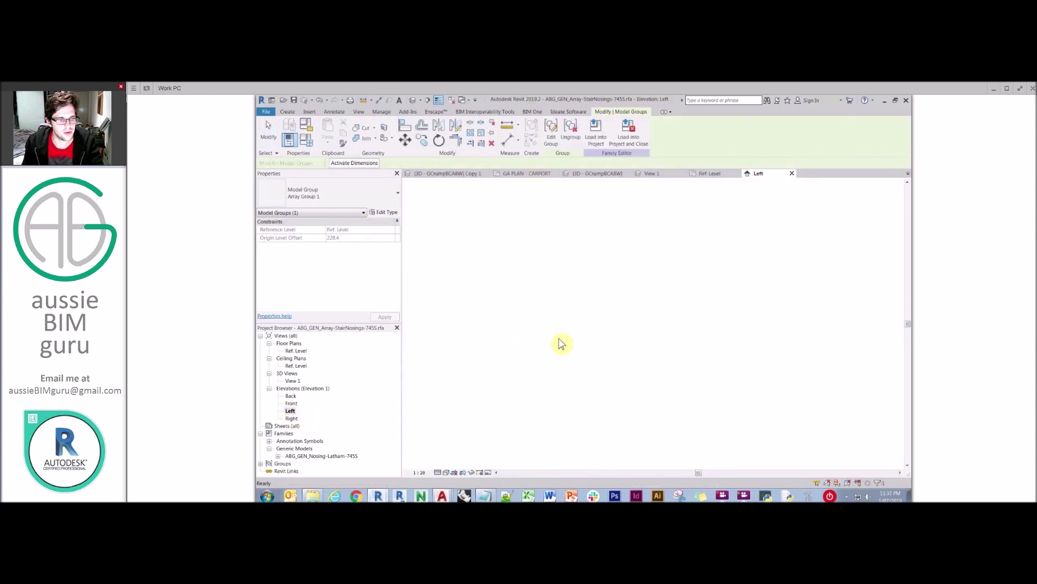
middle_click_drag(662, 280, 791, 337)
key("Escape")
scroll(678, 380, "up", 3)
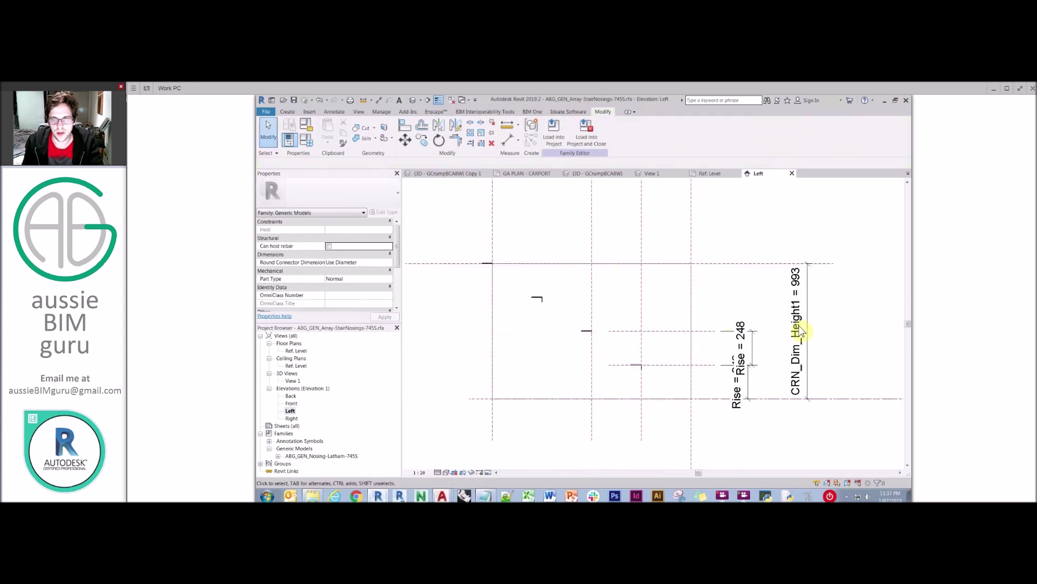
left_click(489, 265)
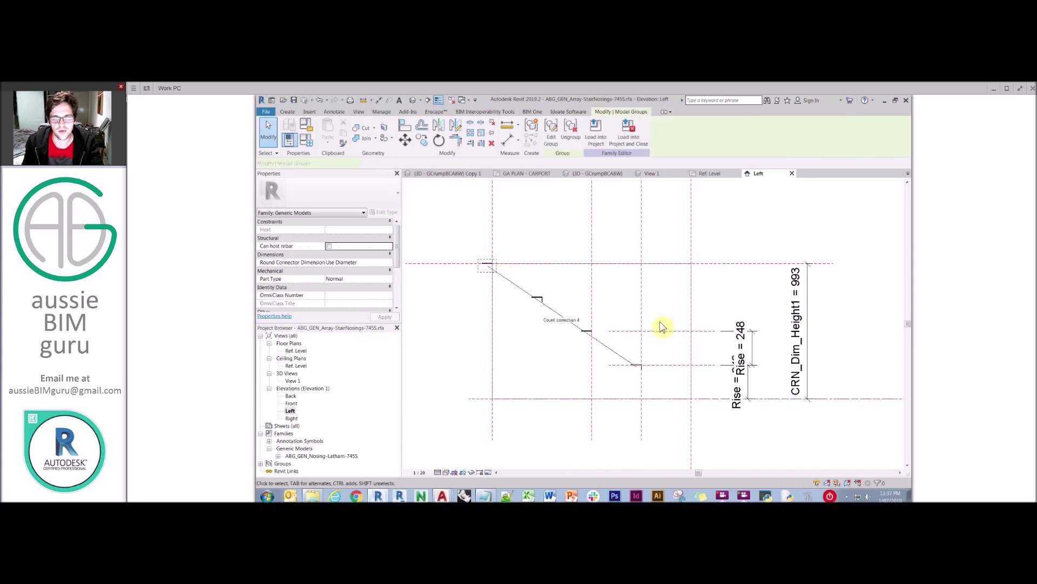
Review the Going dimension in the Ref. Level plan and the Going and Count correction formulas in Family Types, and cancel the dialog
double_click(295, 351)
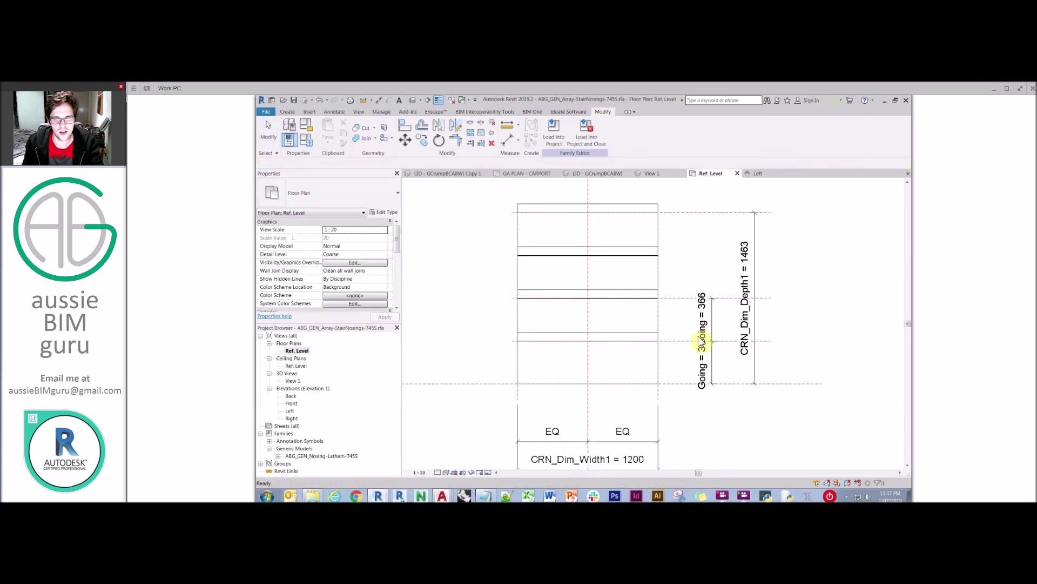
left_click(698, 370)
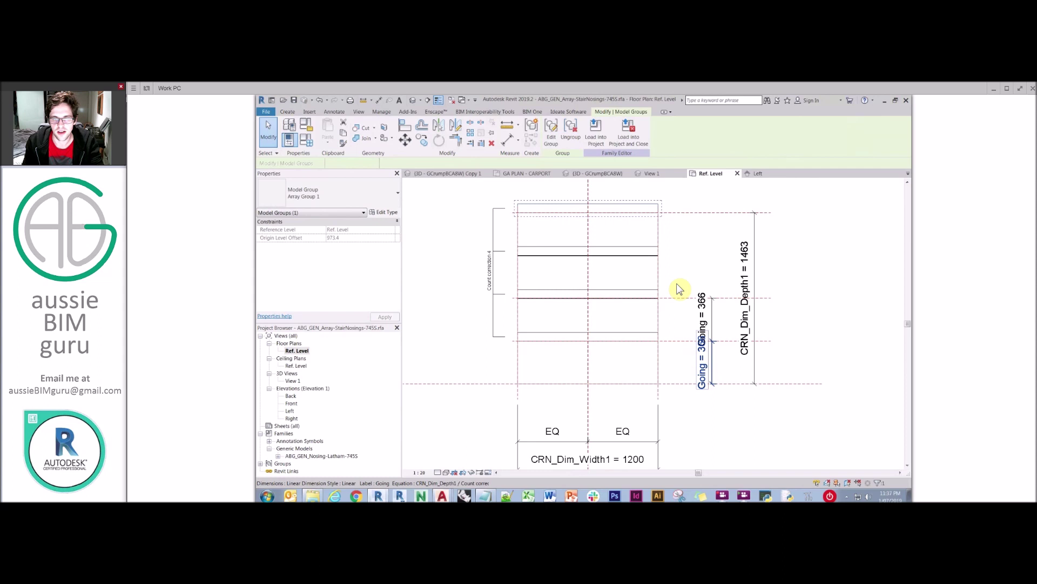
left_click(307, 141)
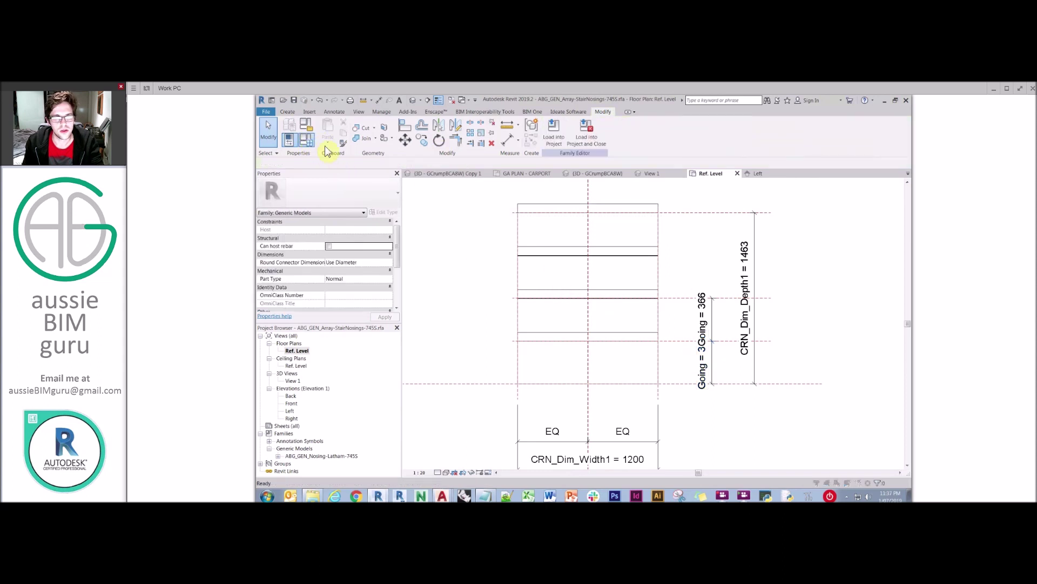
left_click_drag(595, 292, 667, 293)
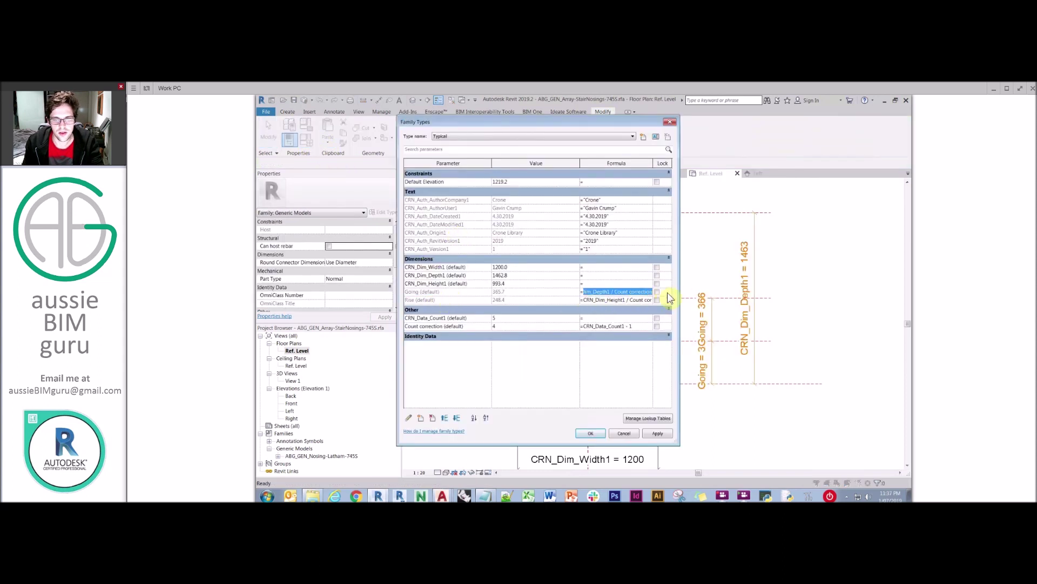
left_click(627, 292)
left_click_drag(667, 291, 668, 291)
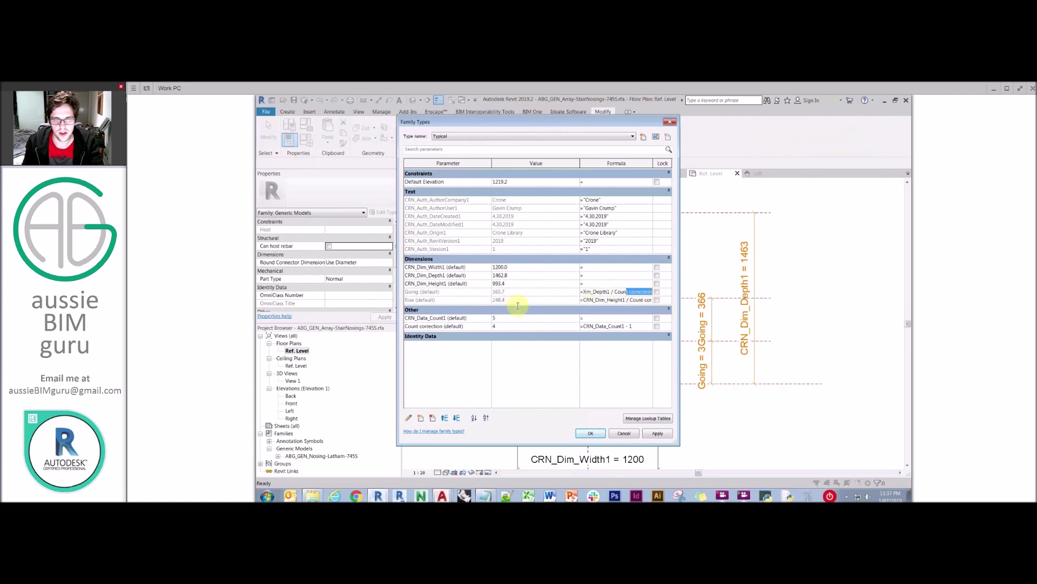
left_click(452, 327)
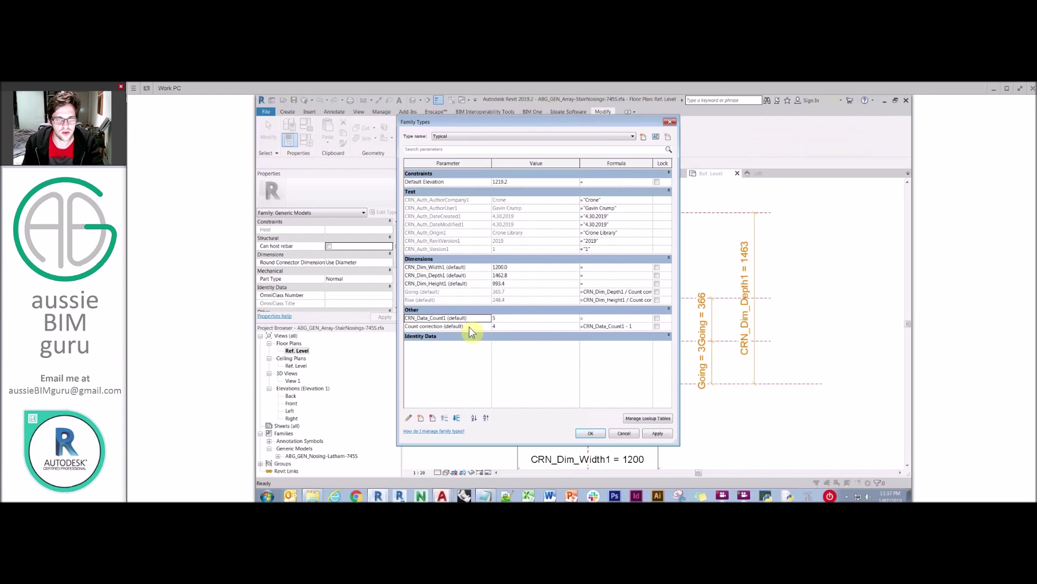
left_click(435, 319)
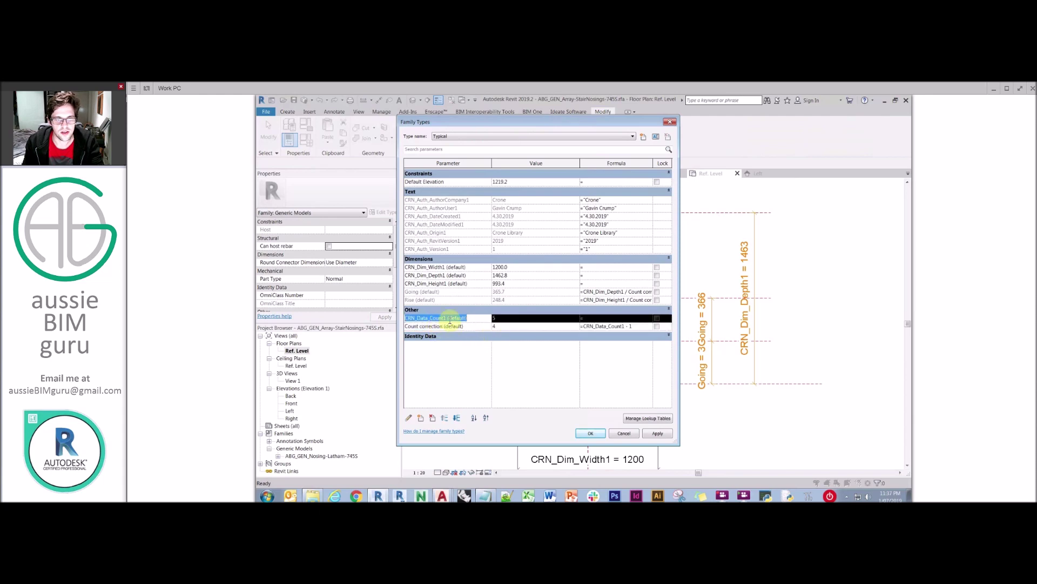
left_click(450, 319)
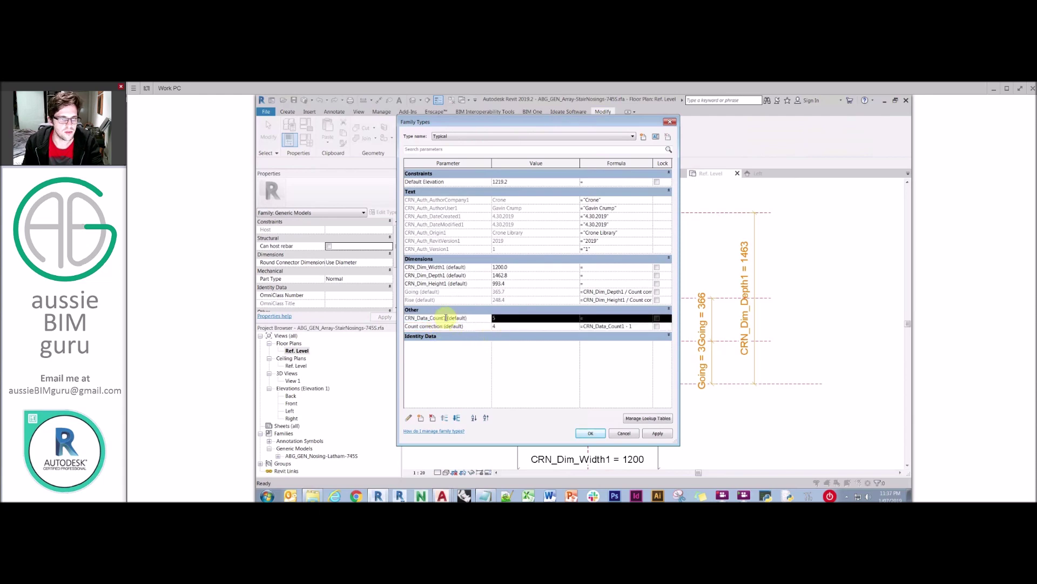
left_click(624, 434)
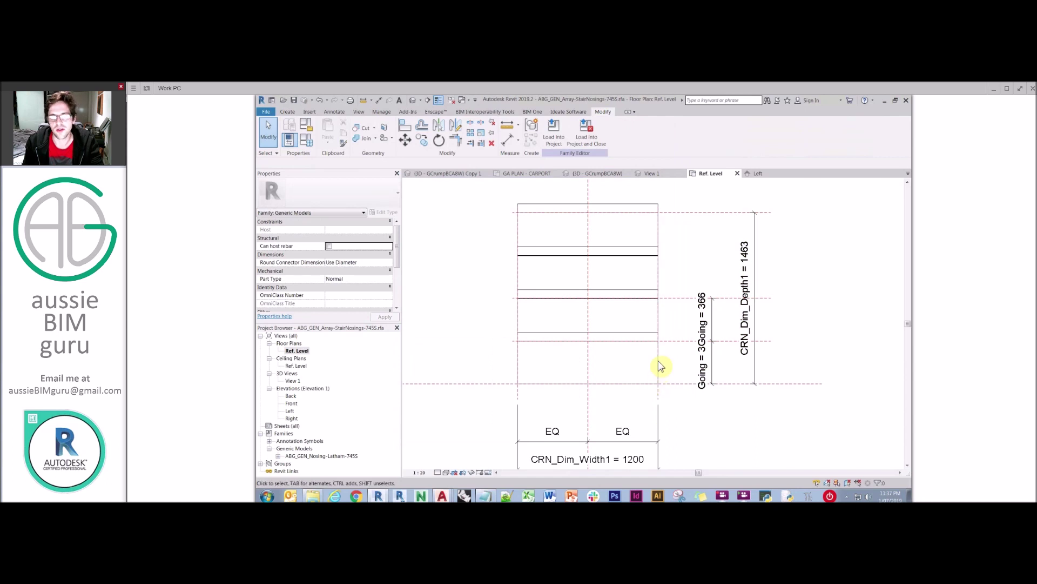
Close all open views of the nosing array family without saving its changes, returning to the project's 3D view
left_click(737, 173)
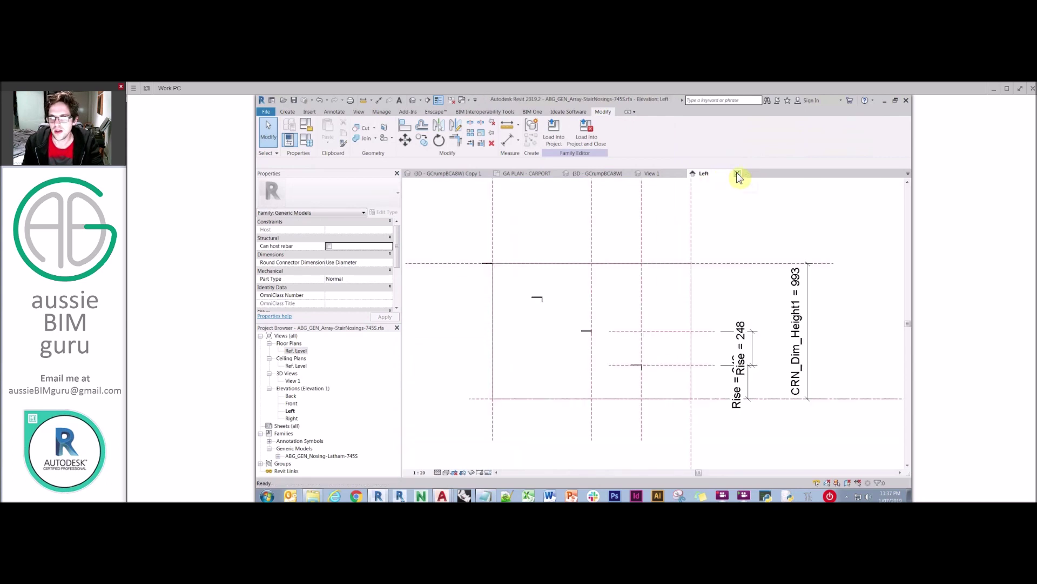
left_click(737, 173)
left_click(682, 173)
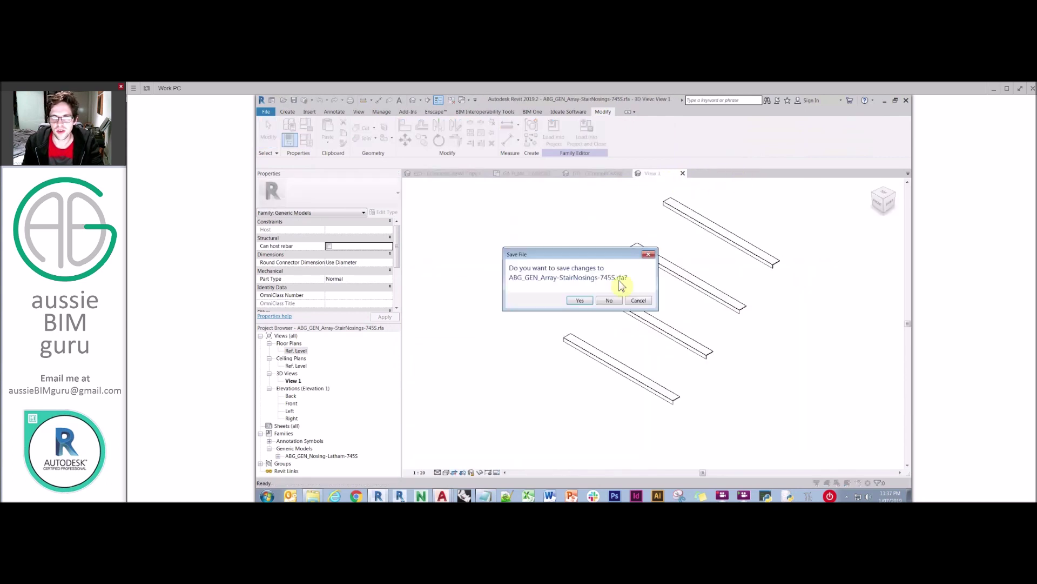
left_click(608, 298)
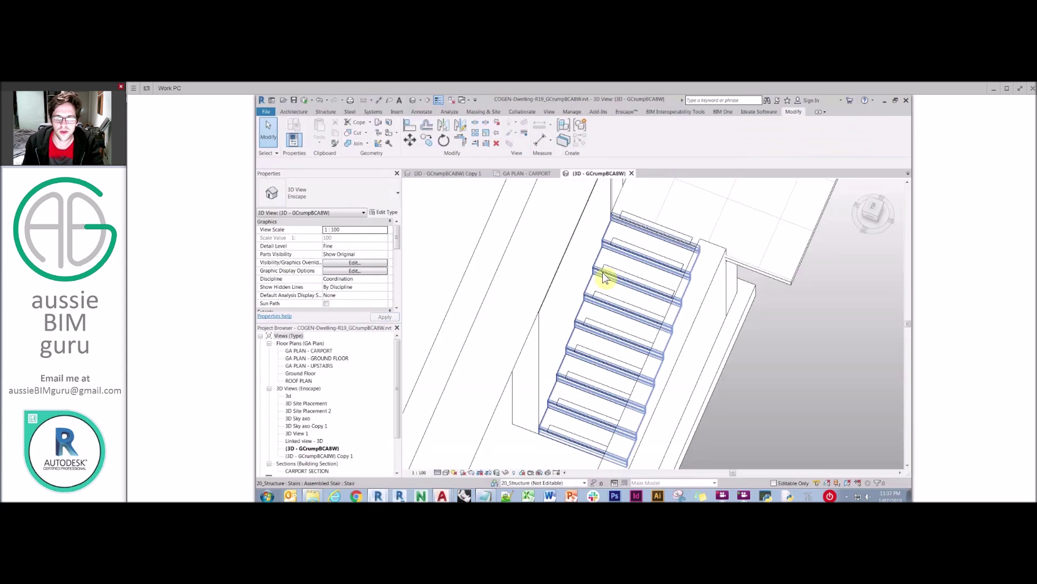
Set CRN_Data_Count1 of the stair nosing array to 5, and undo the change
left_click(606, 300)
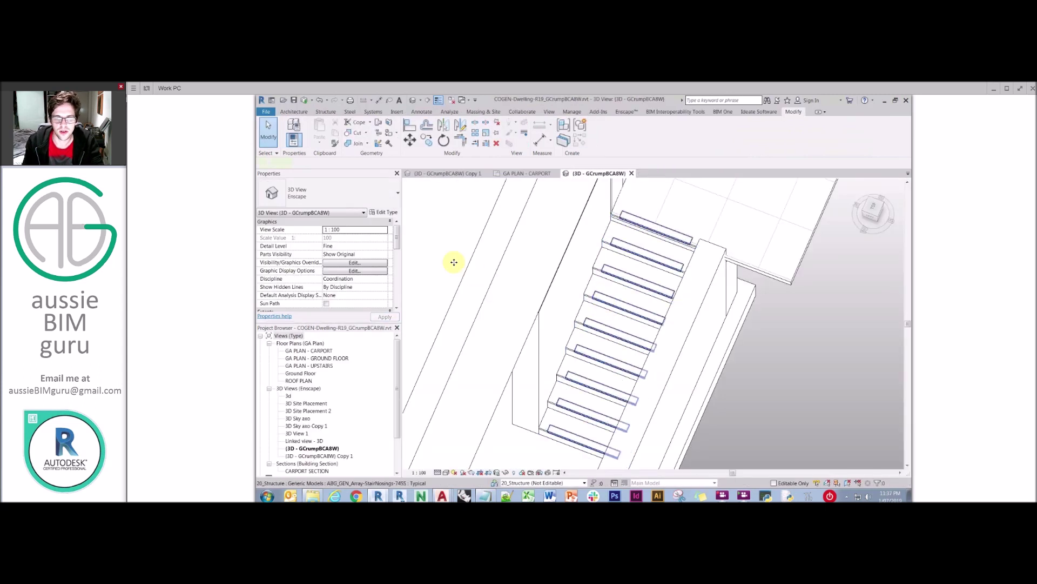
scroll(398, 278, "down", 5)
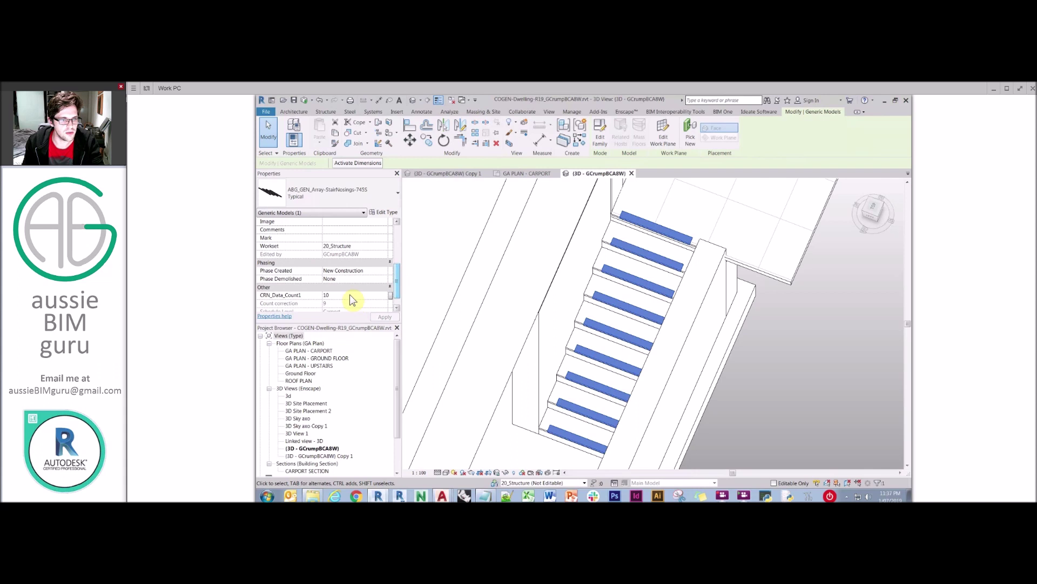
key("Return")
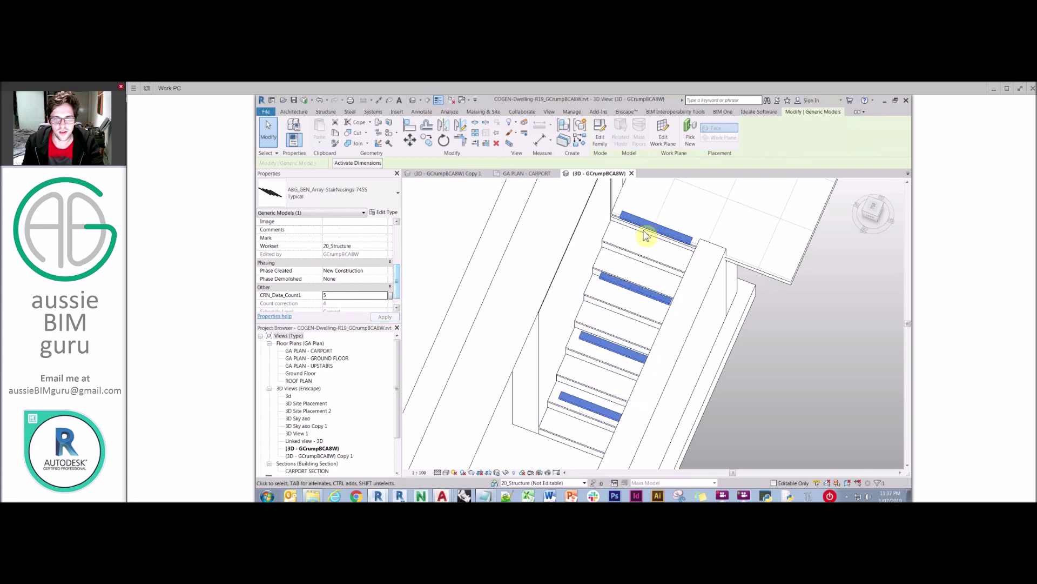
key("ctrl+z")
Try a CRN_Dim_Height1 of 2000 and a CRN_Dim_Depth1 of 2600 on the nosing array, and deselect it
scroll(397, 248, "up", 4)
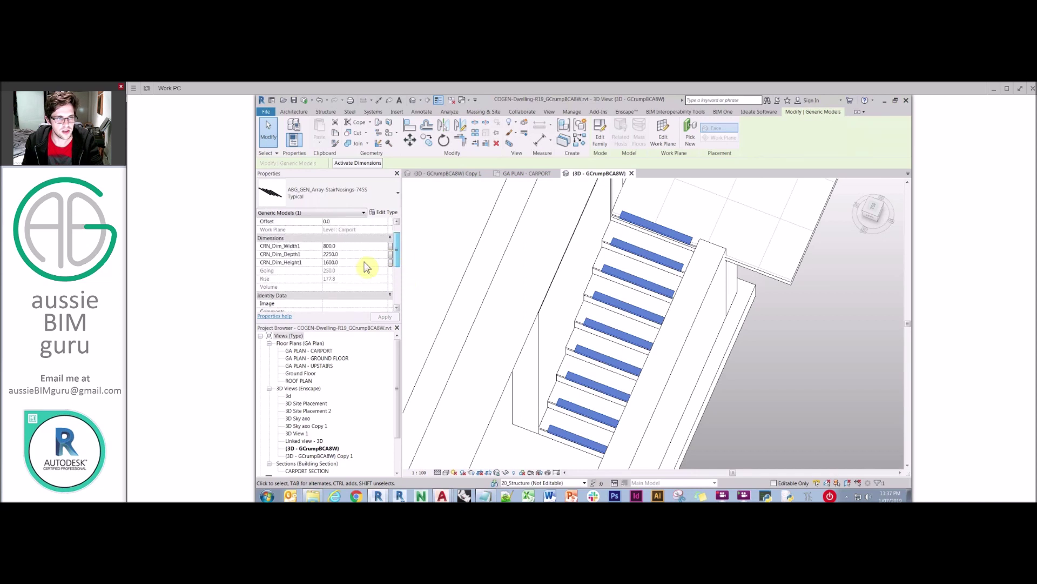
left_click(362, 262)
type("2000")
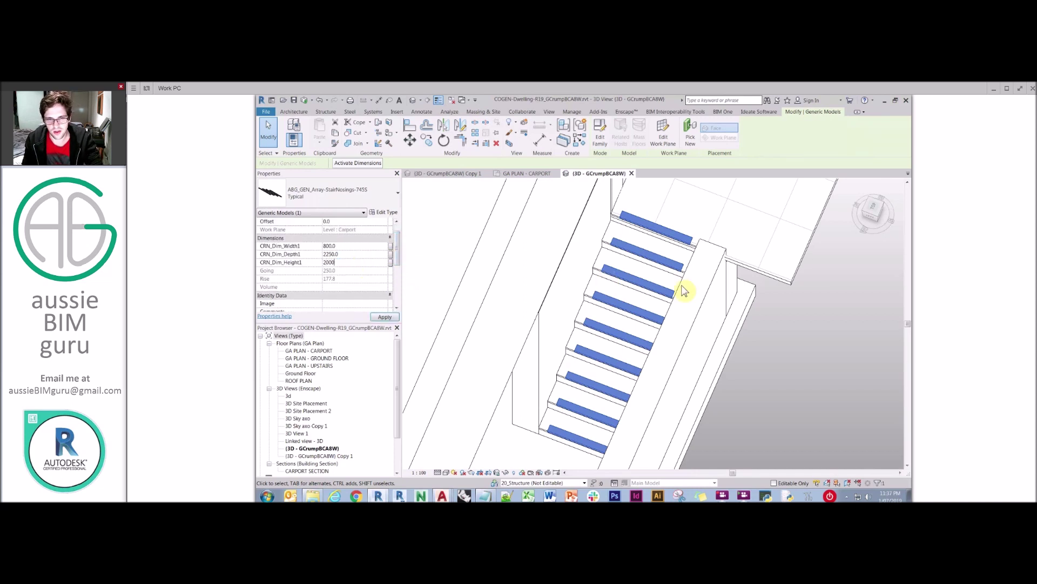
middle_click_drag(700, 289, 602, 341, "shift")
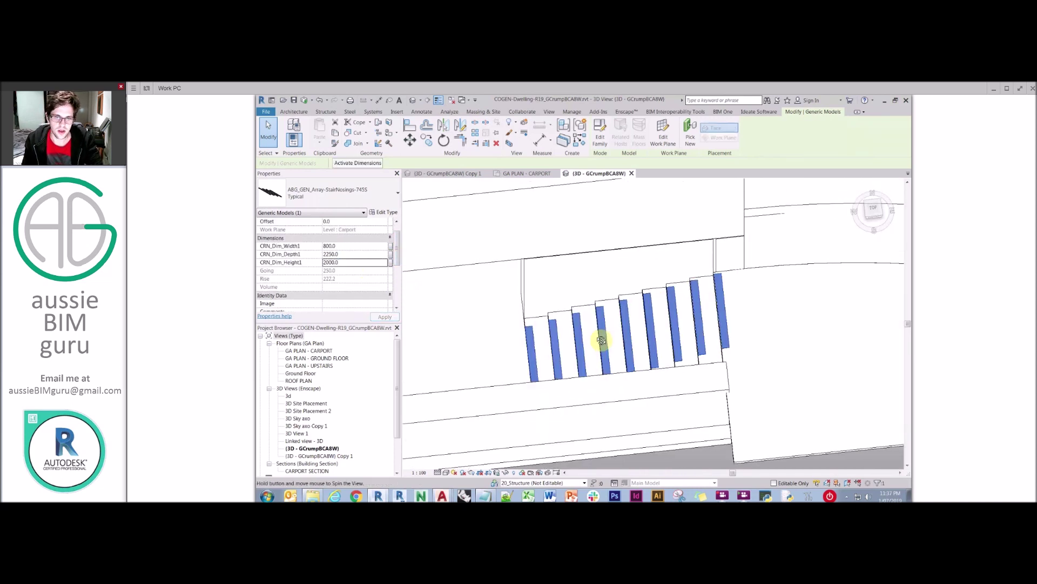
left_click(356, 254)
type("2")
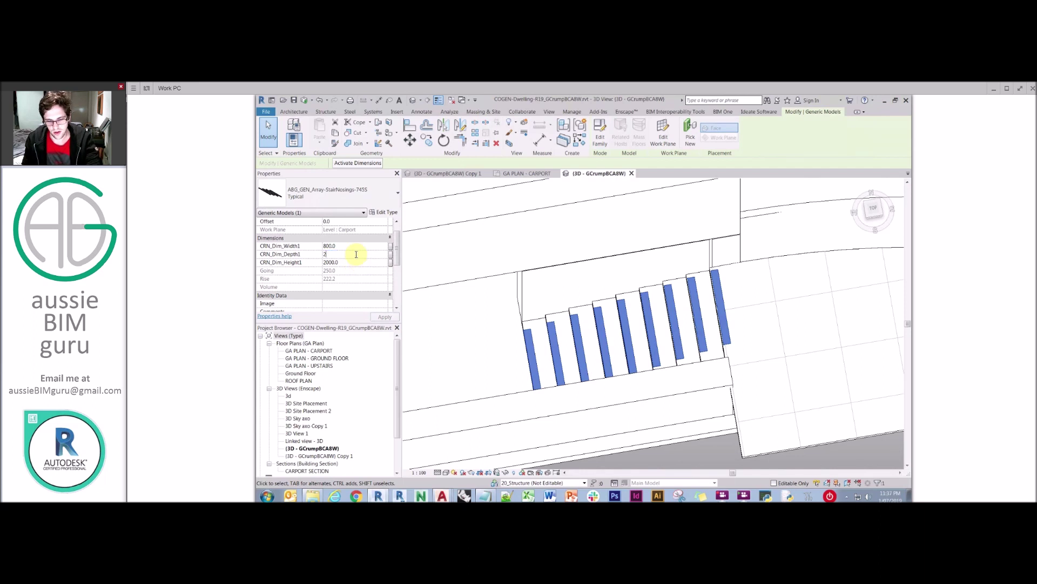
type("600")
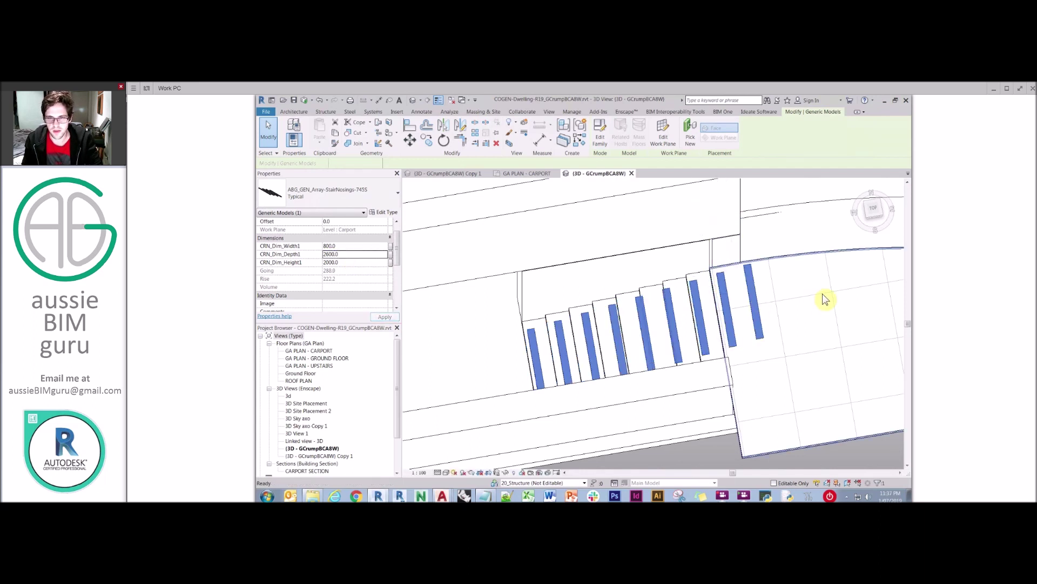
key("Escape")
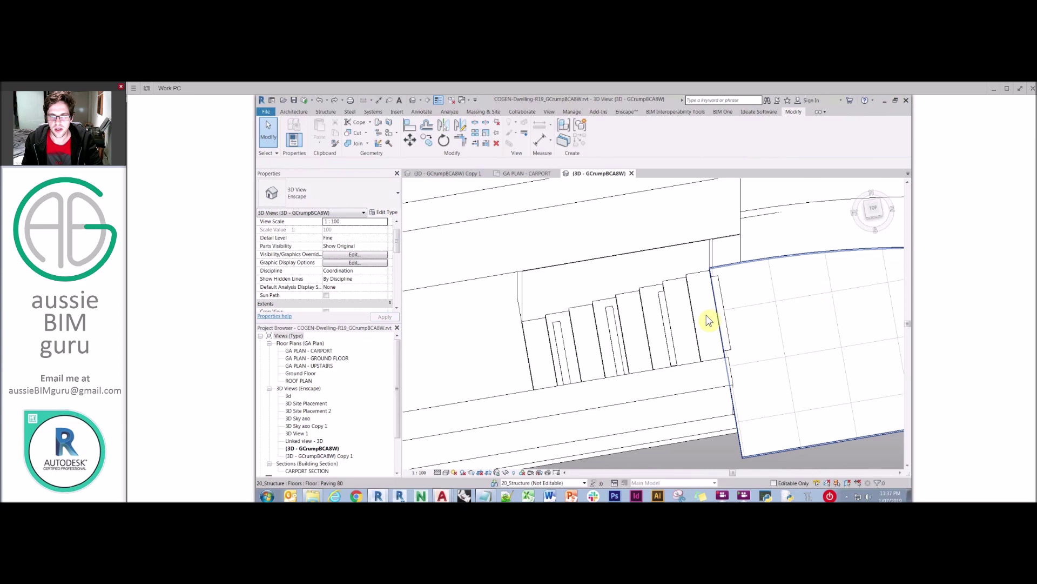
Set the 3D view's visual style to Realistic and examine the nosing strips on the stair treads
middle_click_drag(683, 340, 754, 276, "shift")
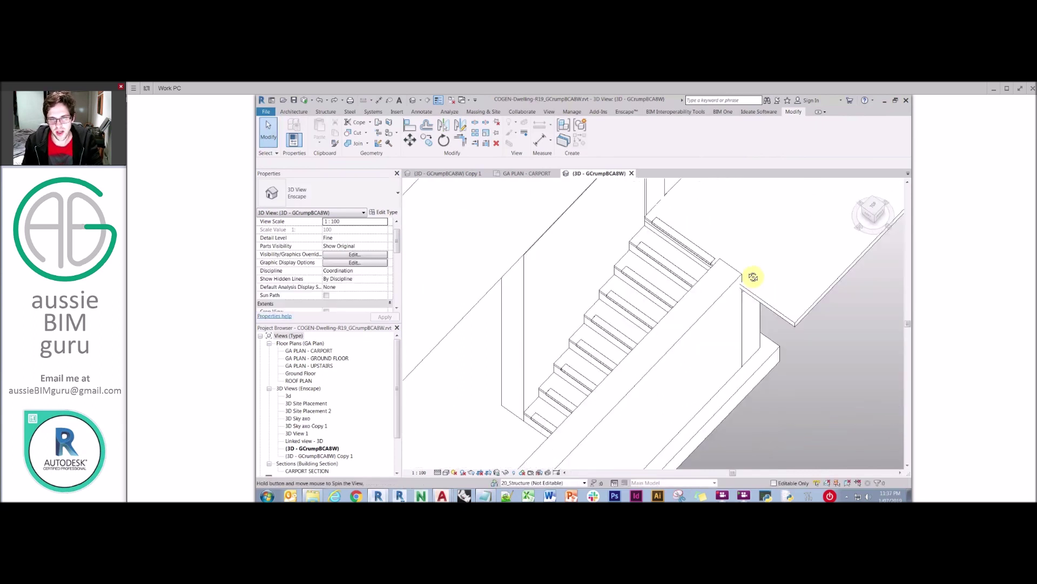
left_click(439, 472)
left_click(445, 472)
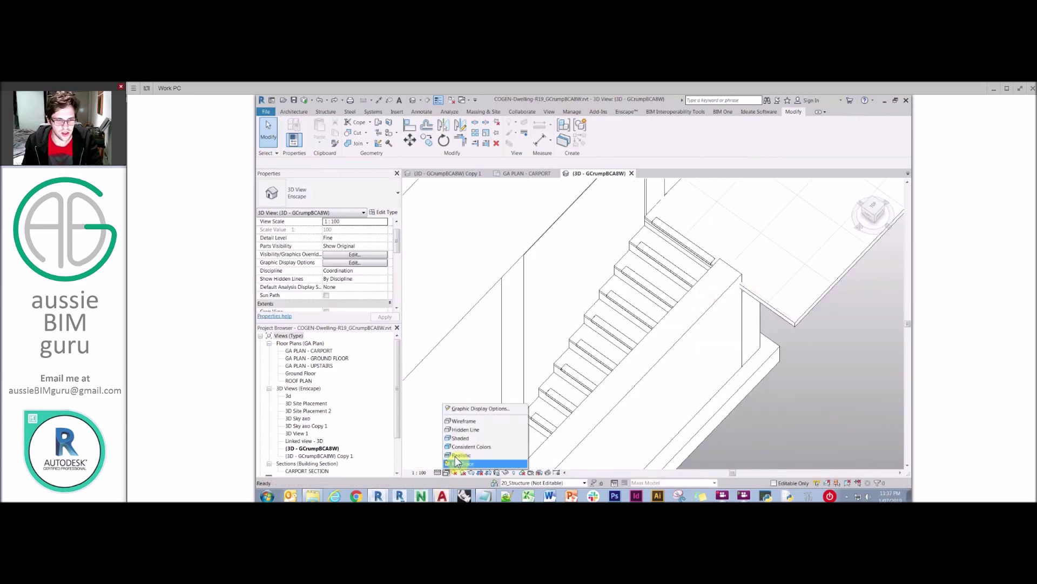
left_click(619, 333)
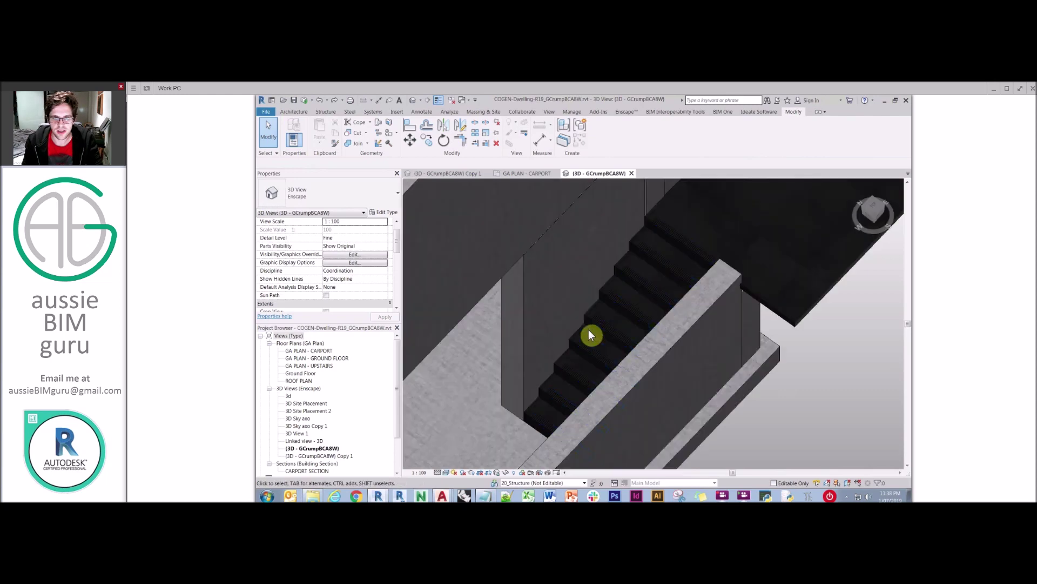
scroll(591, 303, "up", 5)
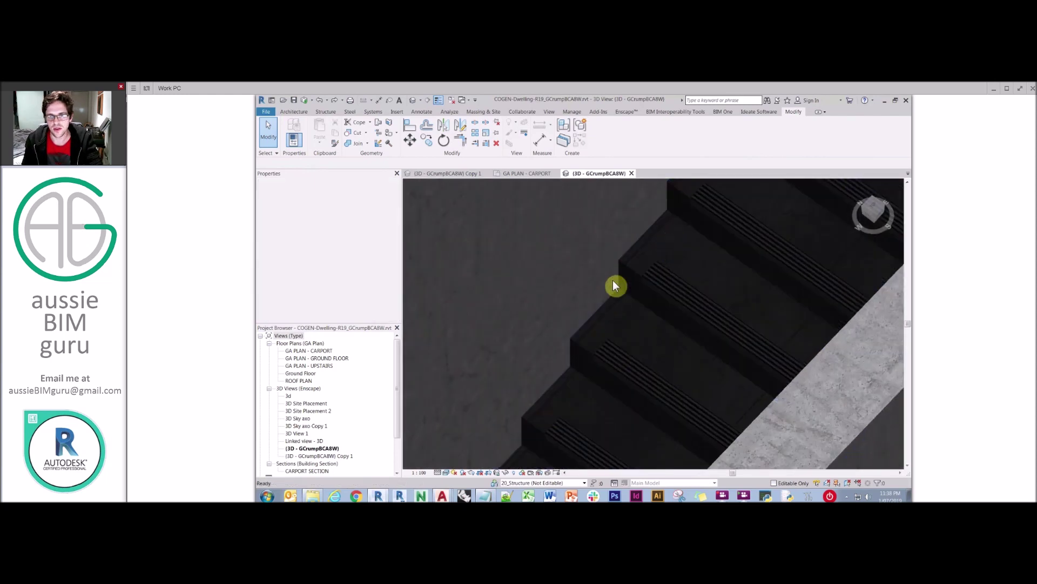
Open the Copy 1 3D view and inspect the realistic tiled treads and nosings up close
left_click(327, 456)
double_click(326, 456)
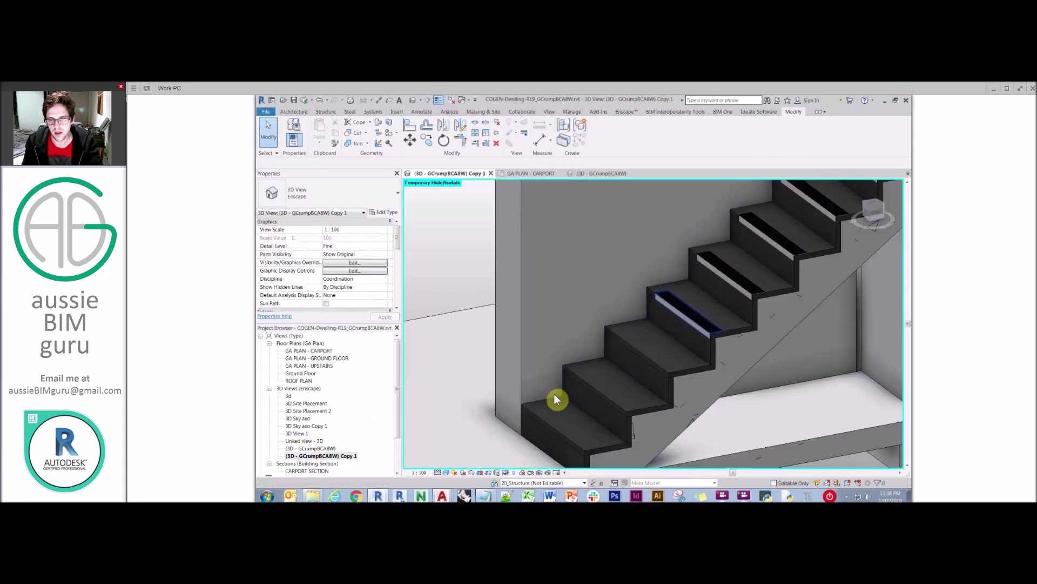
middle_click_drag(557, 399, 697, 285, "shift")
scroll(697, 279, "up", 4)
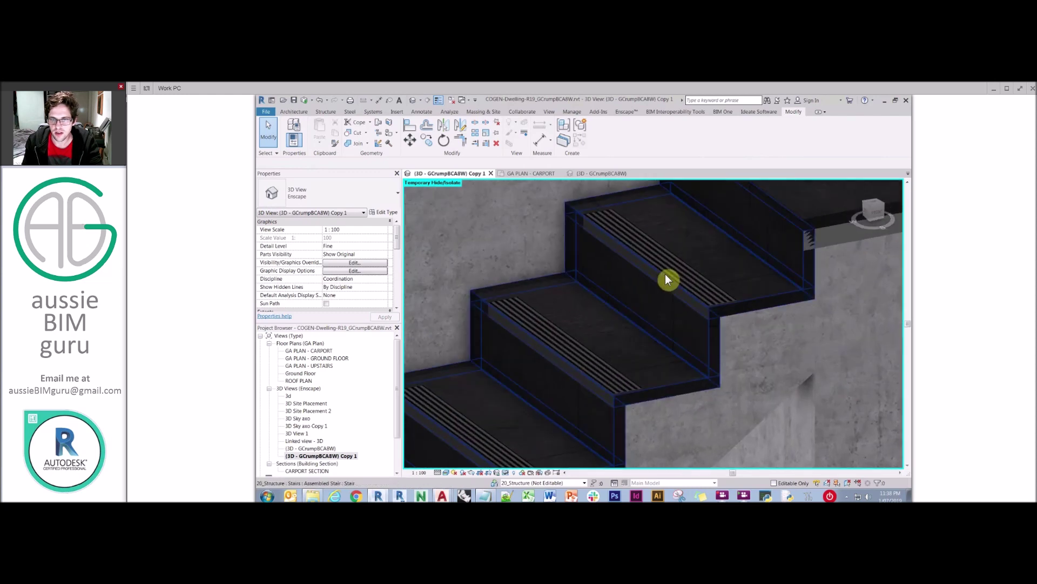
scroll(697, 277, "down", 4)
Edit the tiled assembled stair and convert its run to a custom sketch-based component
left_click(704, 272)
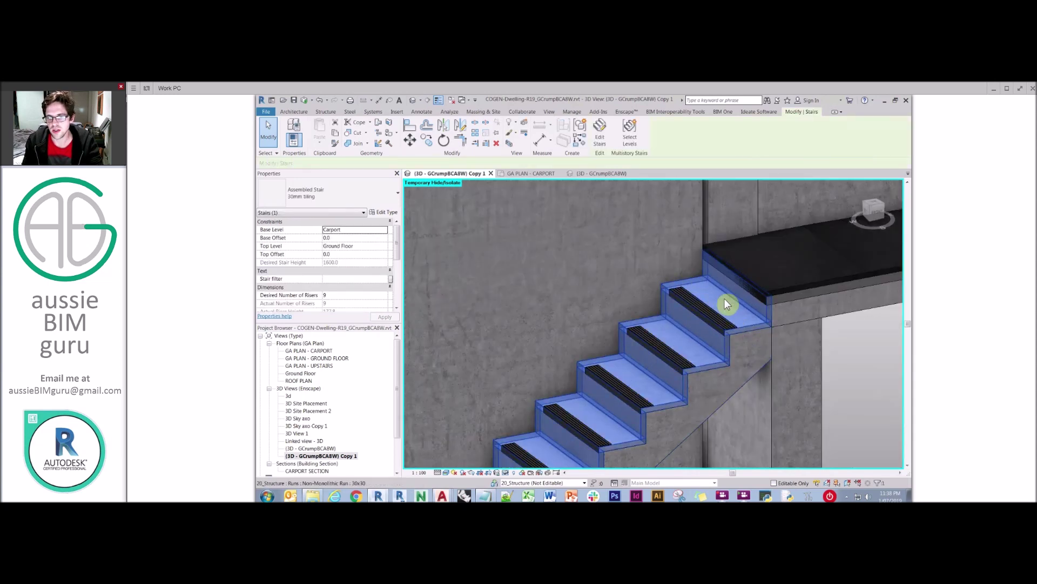
left_click(600, 132)
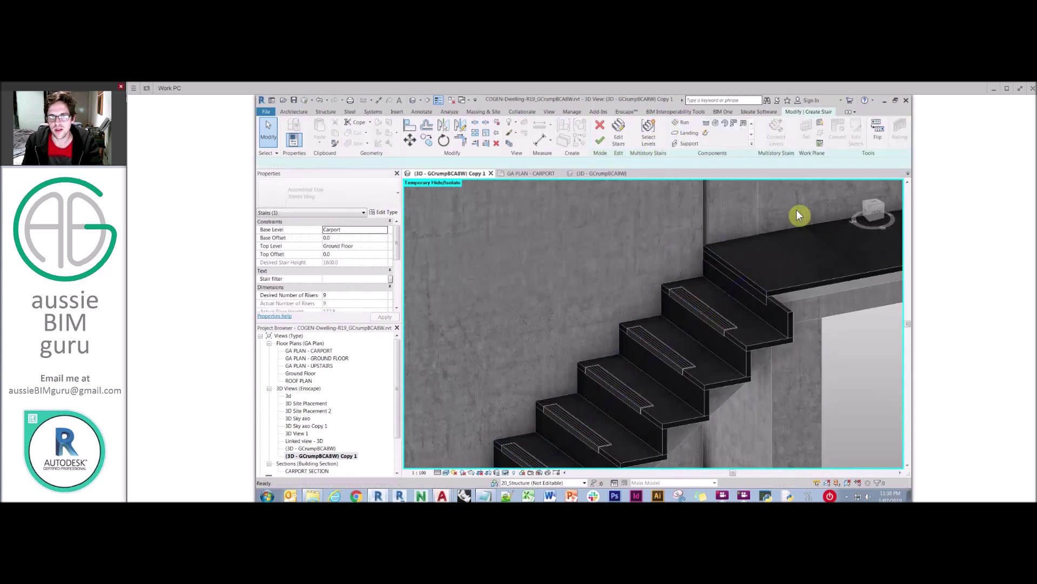
left_click(788, 313)
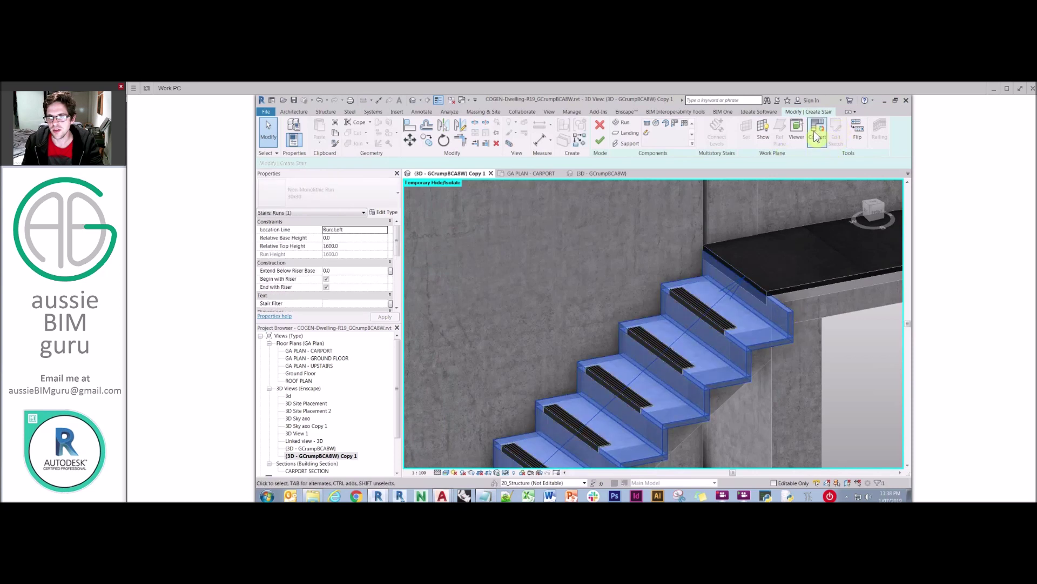
left_click(817, 133)
left_click(638, 311)
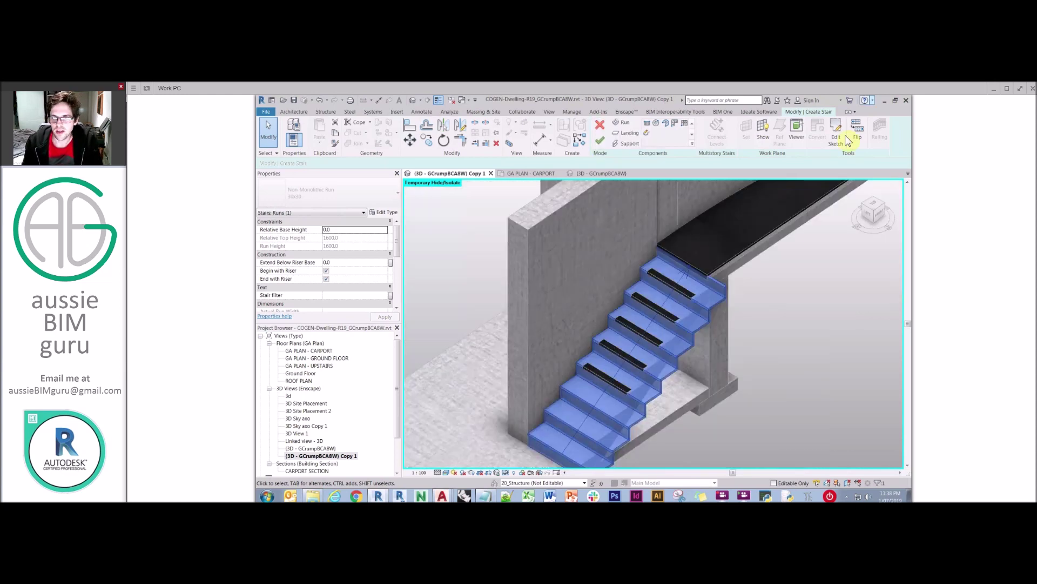
Open the converted run's sketch and try adjusting a boundary line, trimming it to the risers with Trim/Extend to Corner
left_click(841, 138)
scroll(633, 291, "down", 1)
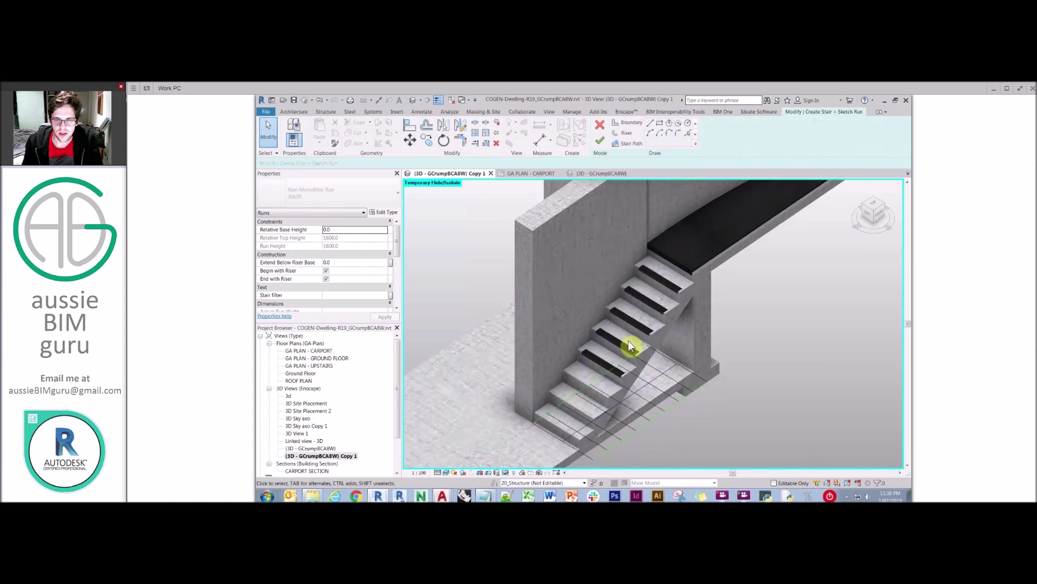
left_click(644, 349)
left_click(651, 348)
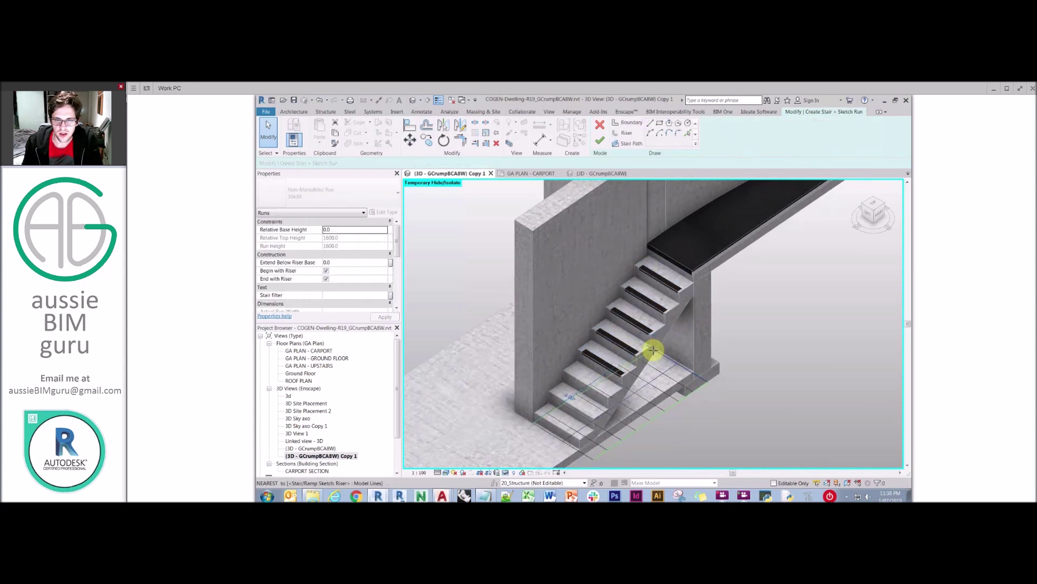
left_click(615, 375)
key("t")
key("r")
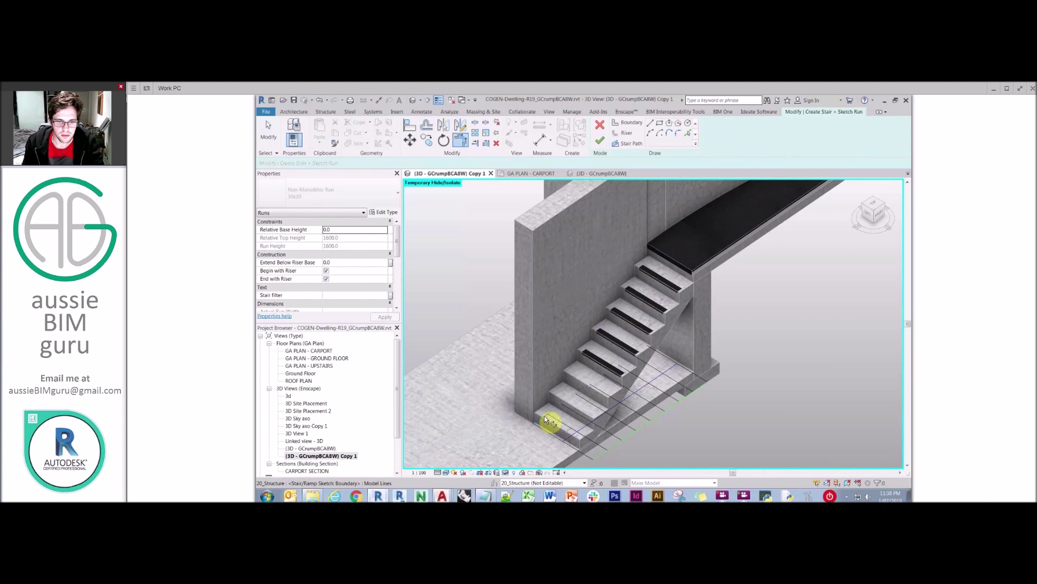
left_click(544, 416)
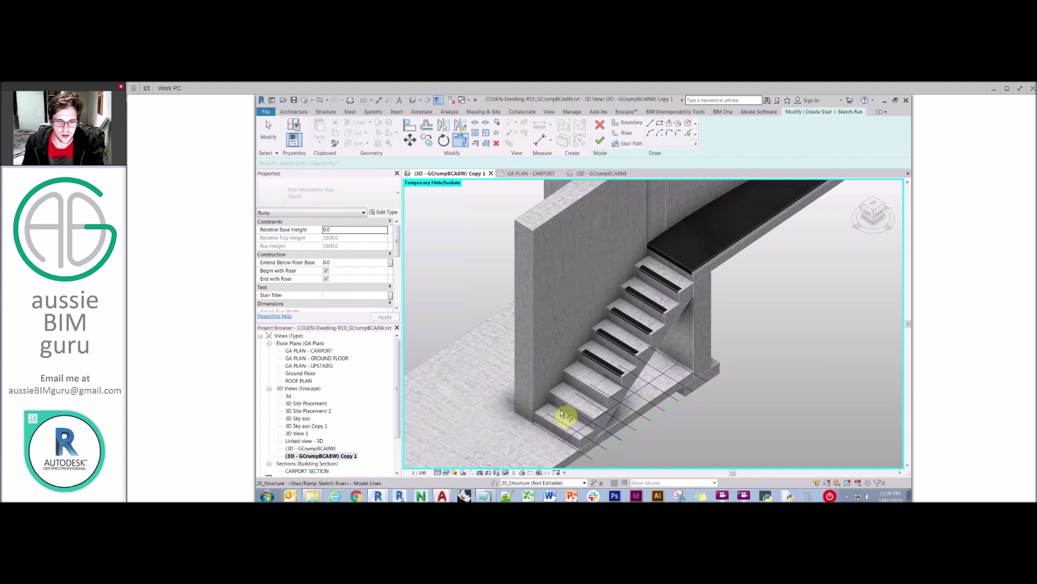
left_click(603, 382)
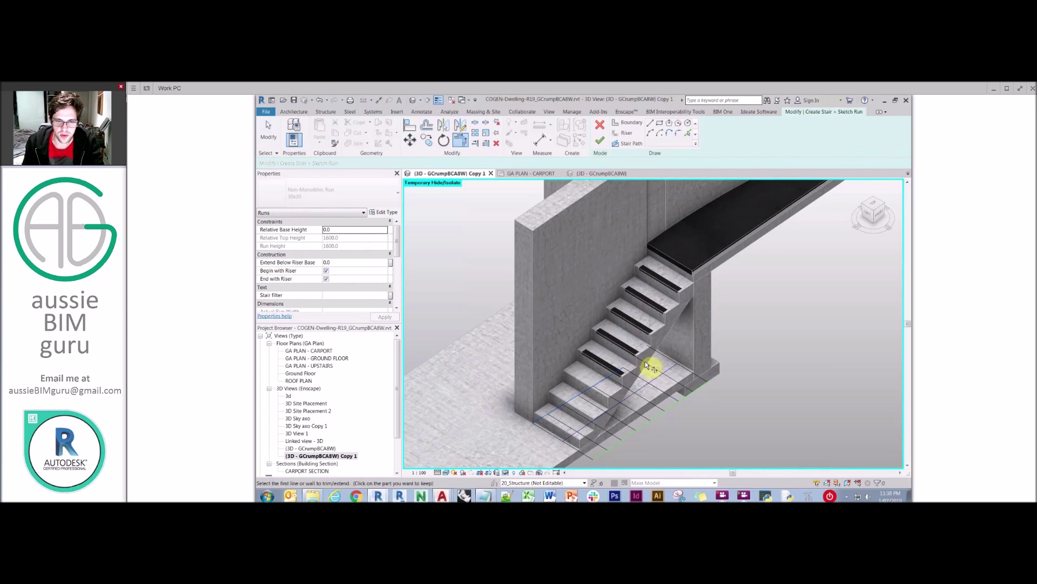
left_click(646, 362)
left_click(623, 367)
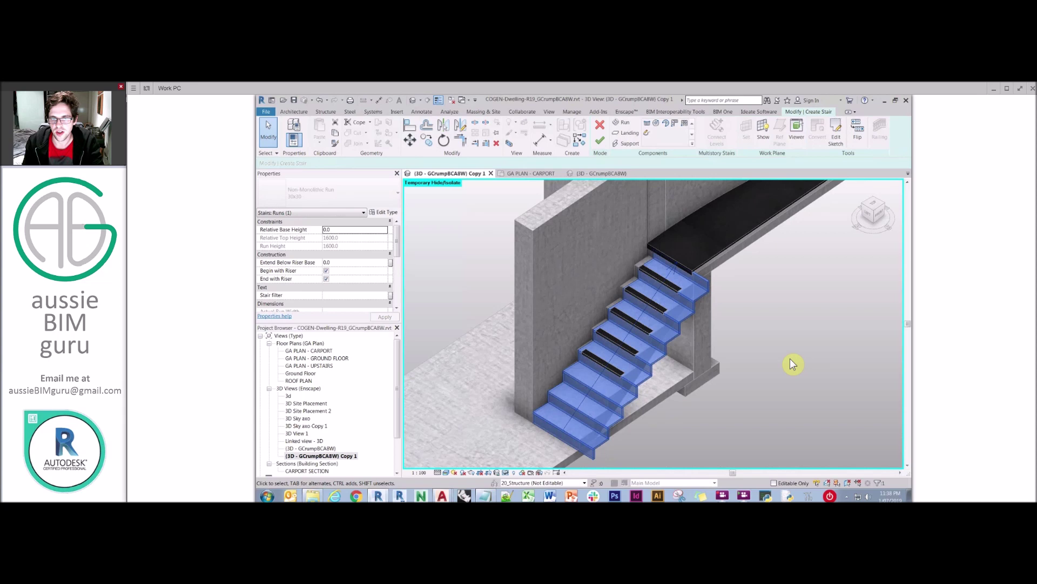
Cancel editing the tiled stair, discarding the run conversion and sketch changes
left_click(790, 363)
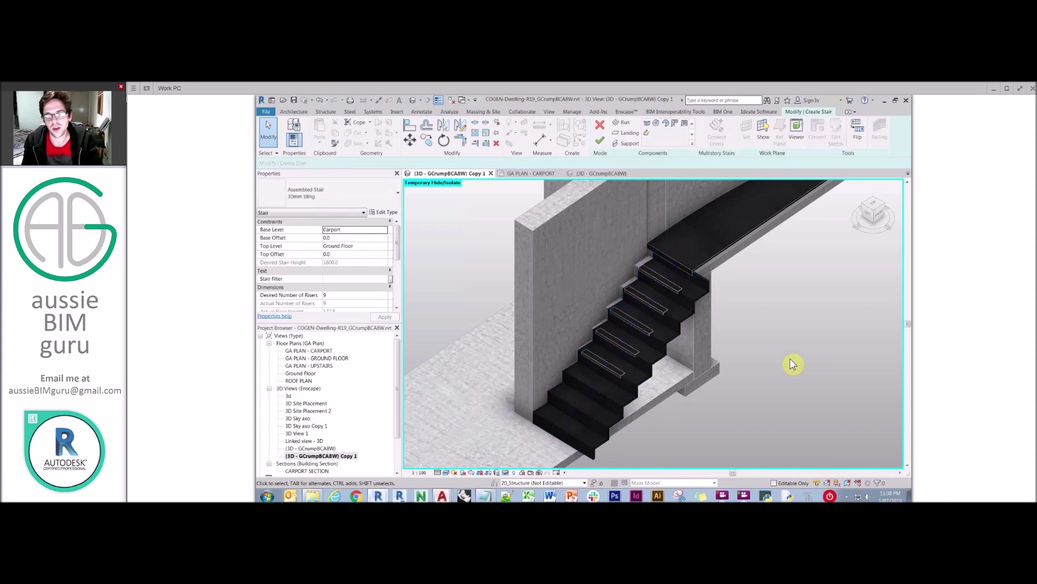
left_click(668, 282)
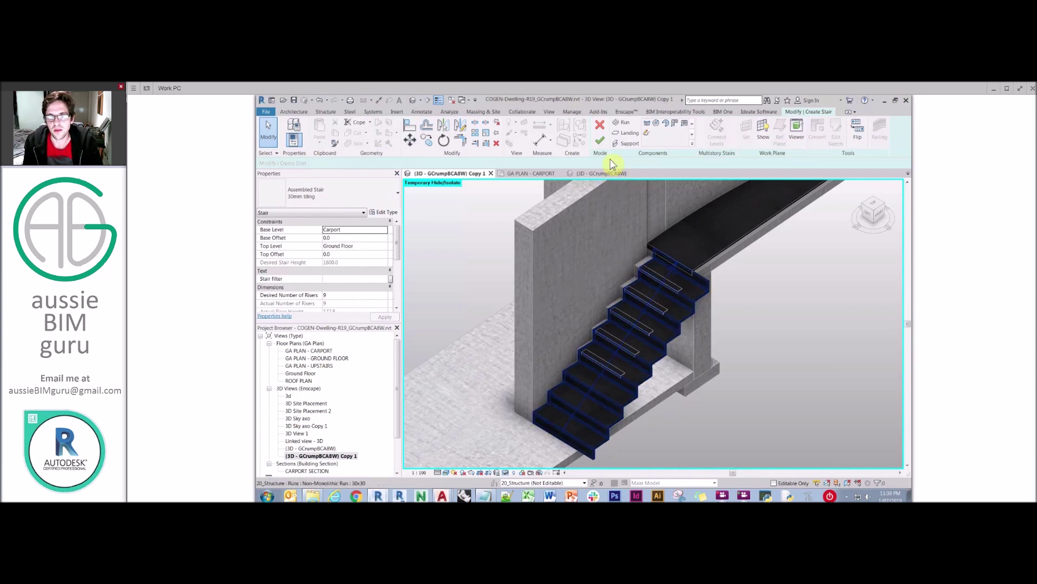
left_click(601, 126)
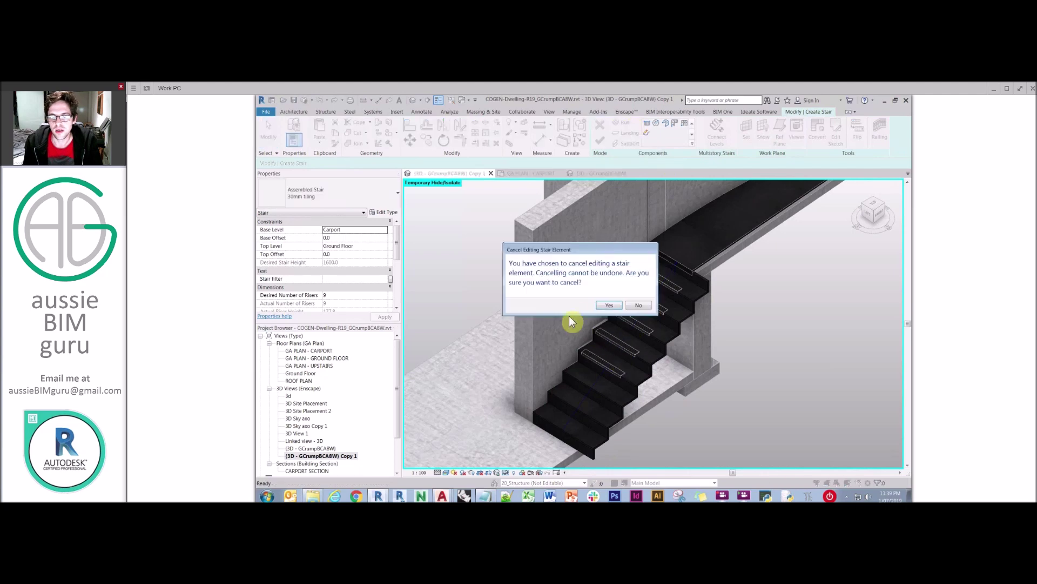
left_click(609, 305)
scroll(505, 330, "up", 3)
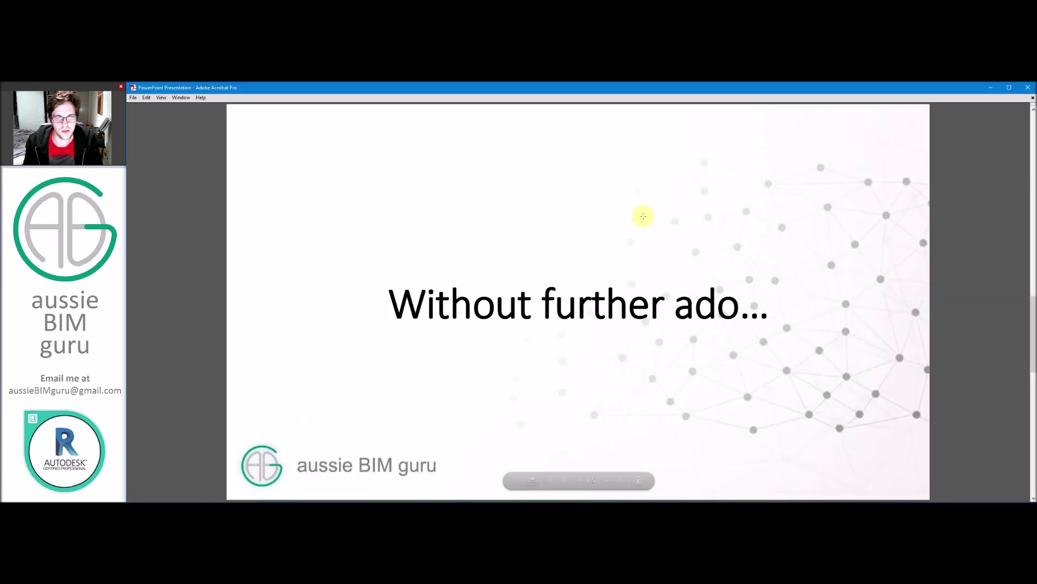
key("Right")
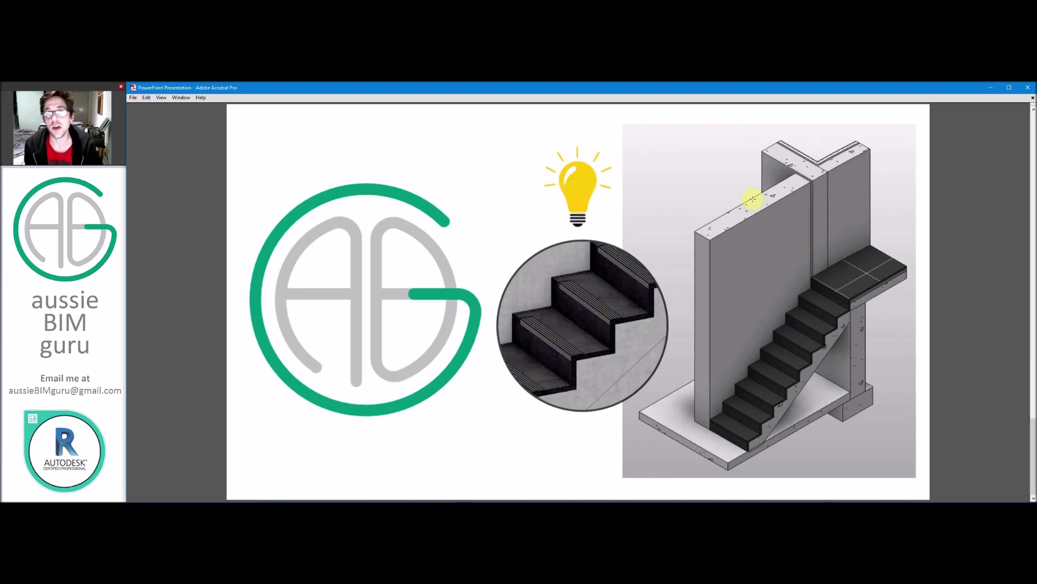